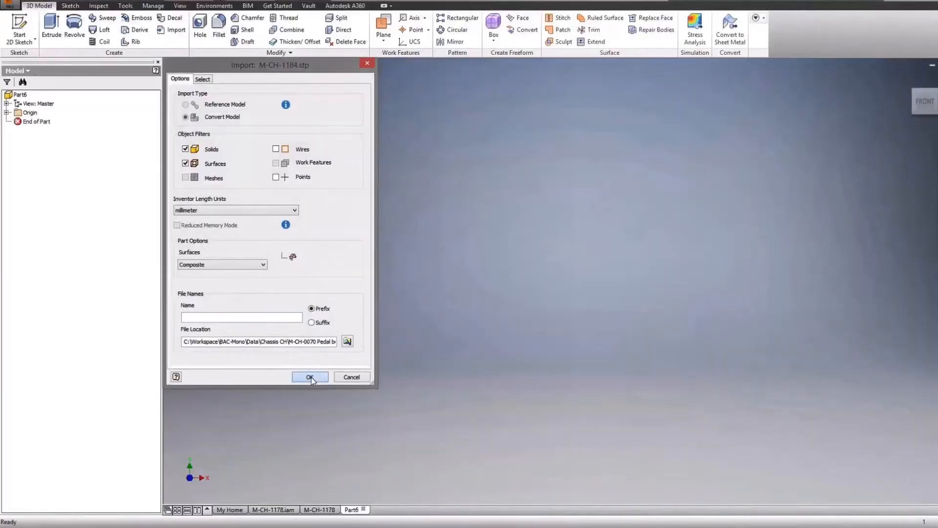
- Import M-CH-1184.stp as a converted model in millimetres and convert it to a sheet metal part with the Default_mm rule
{"action": "left_click", "coordinate": [307, 375]}
{"action": "left_click", "coordinate": [214, 5]}
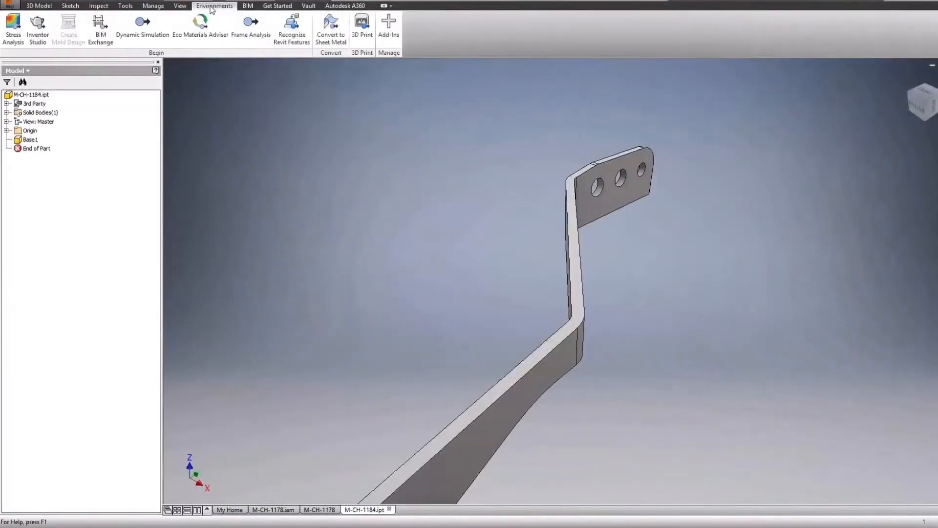
{"action": "left_click", "coordinate": [330, 27]}
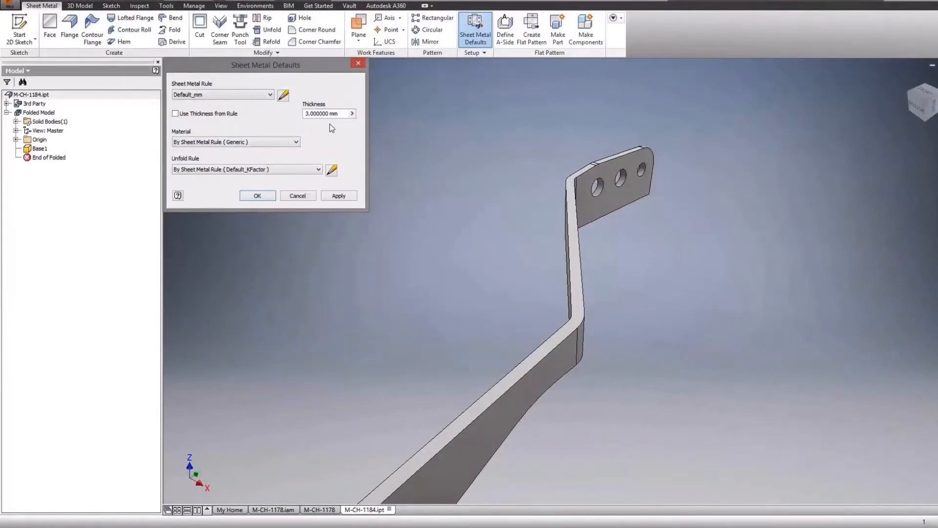
{"action": "left_click", "coordinate": [258, 196]}
- Import the M-CH-0050-A Throttle Cable Mount Assembly drawing into the part as an underlay placed on an origin plane
{"action": "left_click", "coordinate": [900, 90]}
{"action": "left_click", "coordinate": [15, 140]}
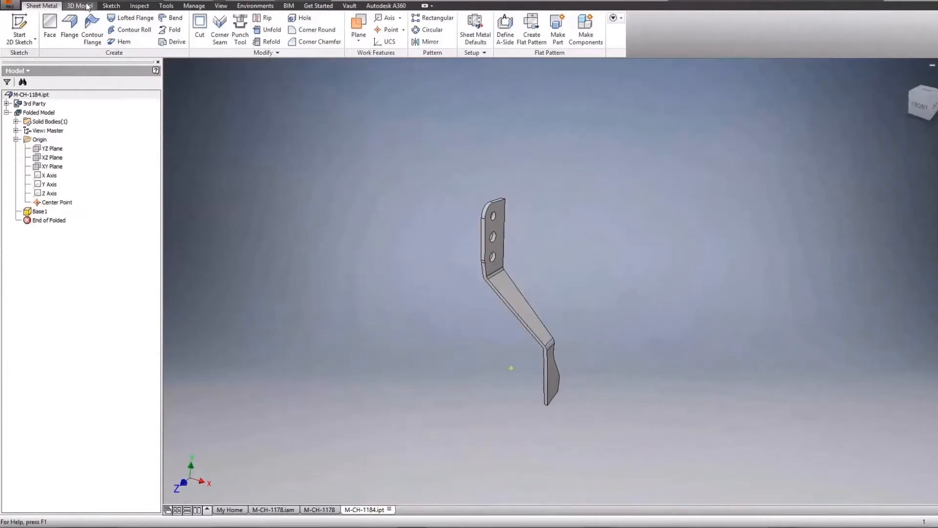
{"action": "left_click", "coordinate": [194, 6]}
{"action": "left_click", "coordinate": [234, 42]}
{"action": "left_click", "coordinate": [504, 212]}
{"action": "left_click", "coordinate": [670, 390]}
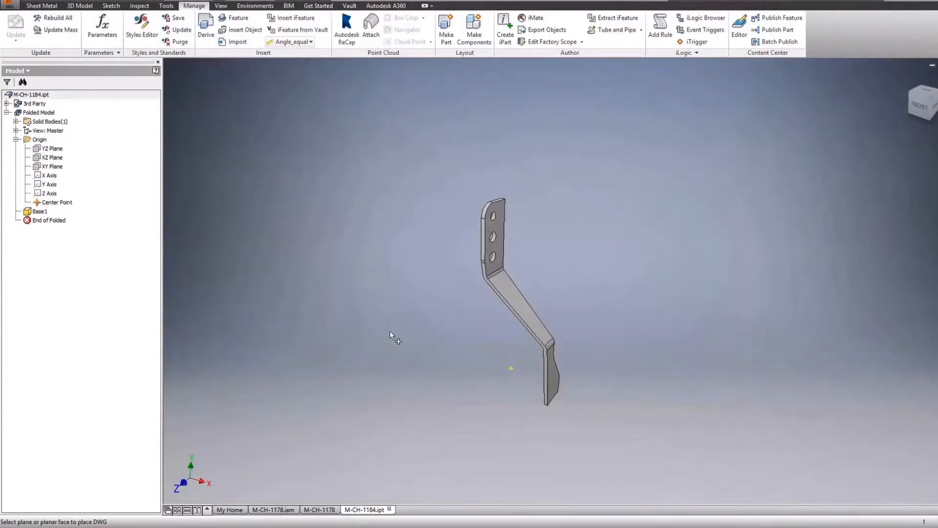
{"action": "left_click", "coordinate": [491, 365]}
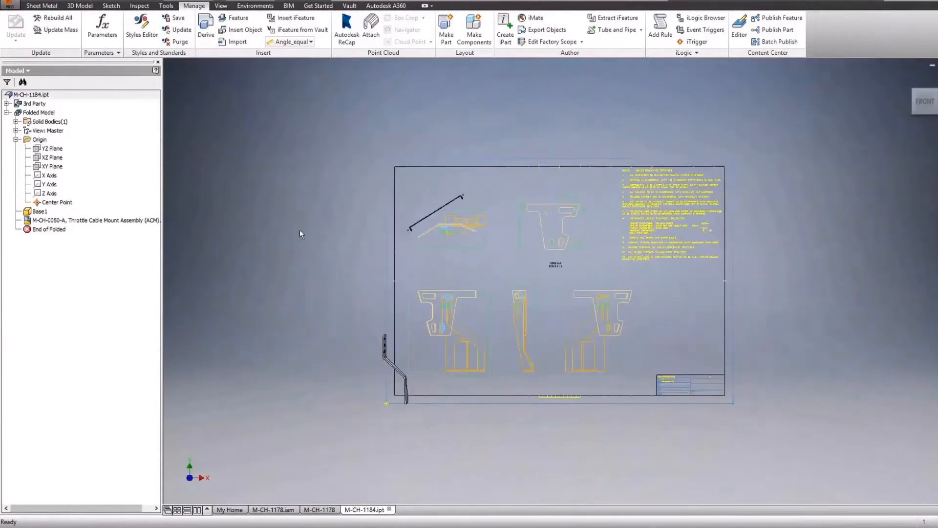
- Change the imported drawing's display settings so that only the bracket's orthographic views are shown
{"action": "right_click", "coordinate": [130, 220]}
{"action": "left_click", "coordinate": [177, 309]}
{"action": "left_click", "coordinate": [177, 201]}
{"action": "left_click", "coordinate": [275, 82]}
{"action": "left_click", "coordinate": [220, 242]}
{"action": "left_click", "coordinate": [925, 101]}
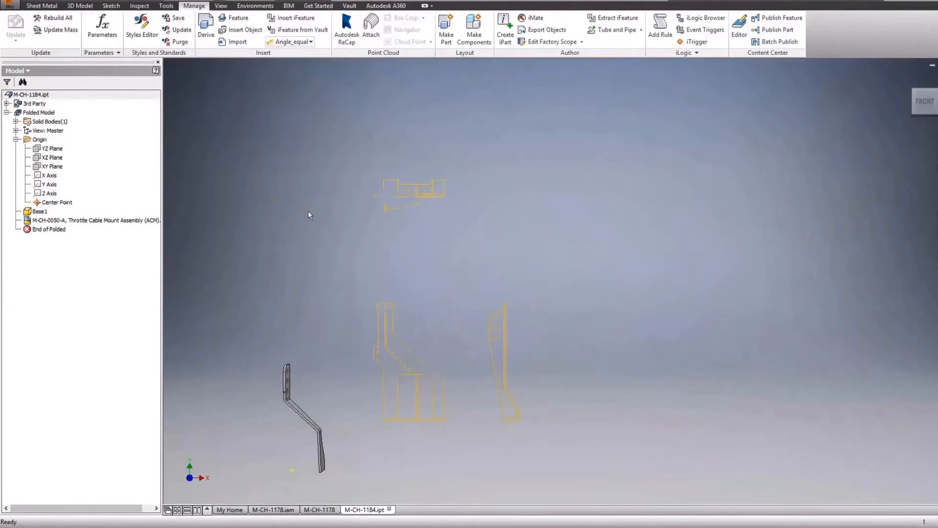
- Translate the drawing underlay, snapping the lower-left corner of the bracket's front view to the part's origin center point
{"action": "right_click", "coordinate": [116, 219]}
{"action": "left_click", "coordinate": [156, 267]}
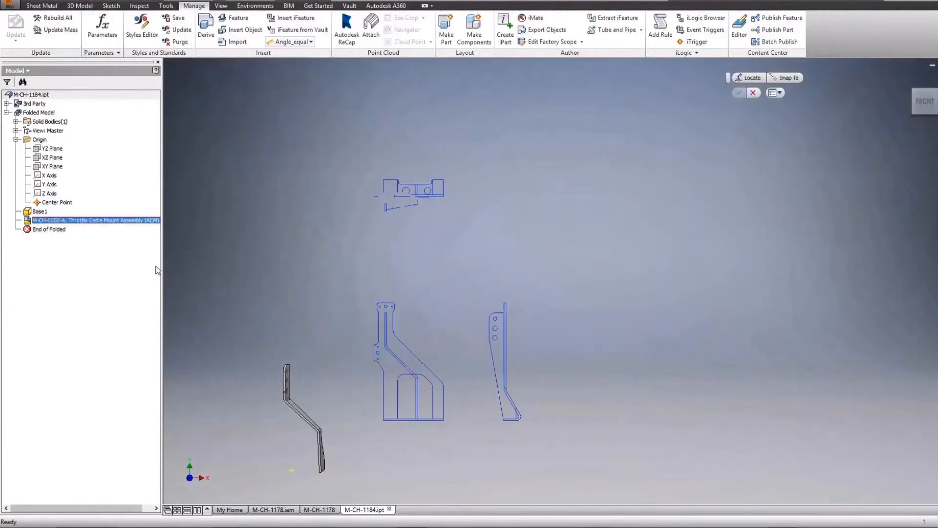
{"action": "left_click", "coordinate": [749, 78]}
{"action": "left_click", "coordinate": [383, 420]}
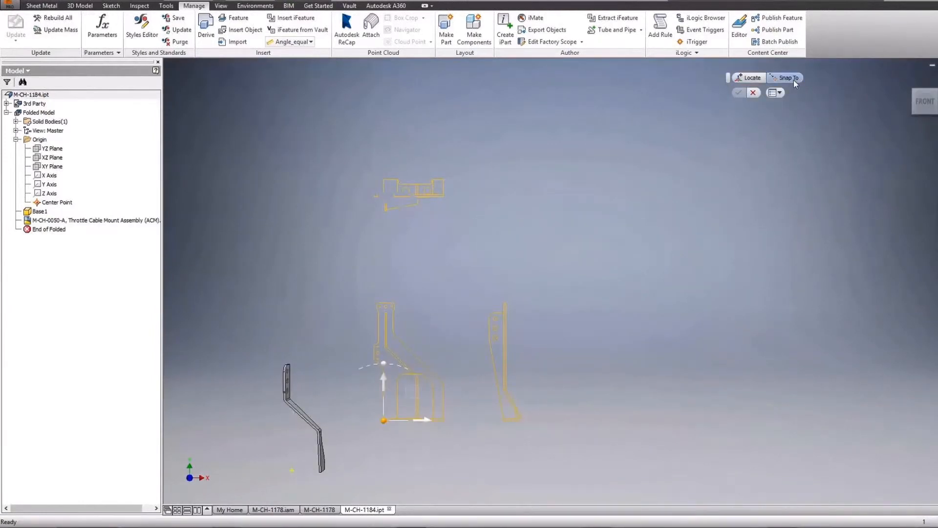
{"action": "left_click", "coordinate": [794, 80]}
{"action": "left_click", "coordinate": [58, 202]}
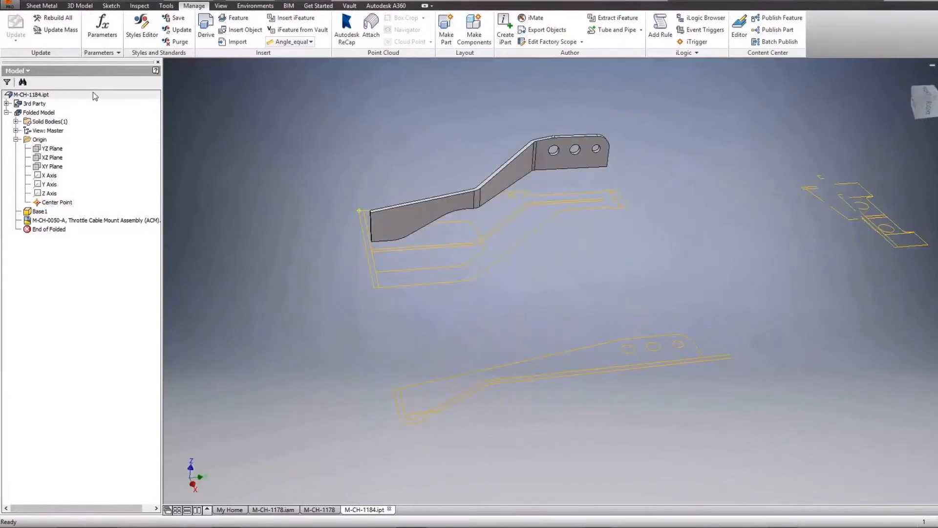
- Hide the imported solid and project the bracket's front outline, two holes and bent side profile from the drawing into a new sketch
{"action": "left_click", "coordinate": [15, 122]}
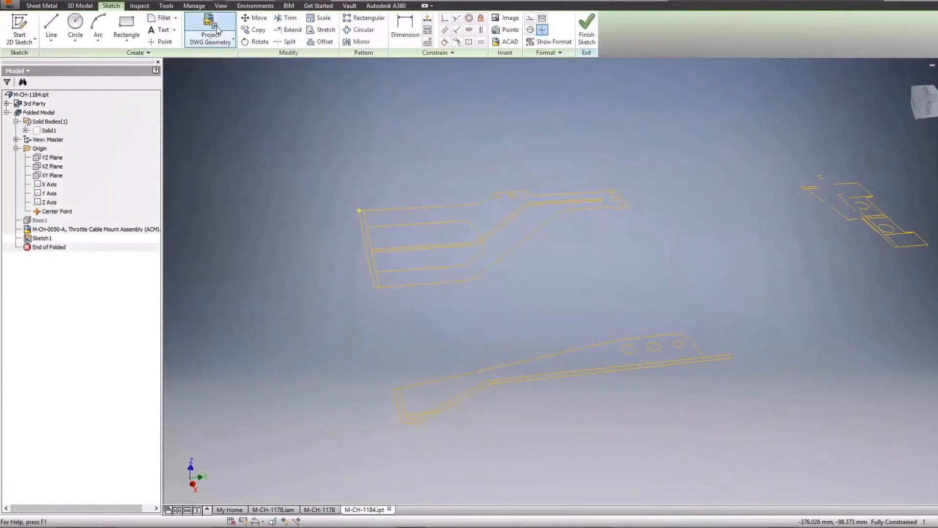
{"action": "left_click", "coordinate": [211, 40]}
{"action": "left_click", "coordinate": [215, 133]}
{"action": "left_click", "coordinate": [722, 361]}
{"action": "left_click", "coordinate": [739, 78]}
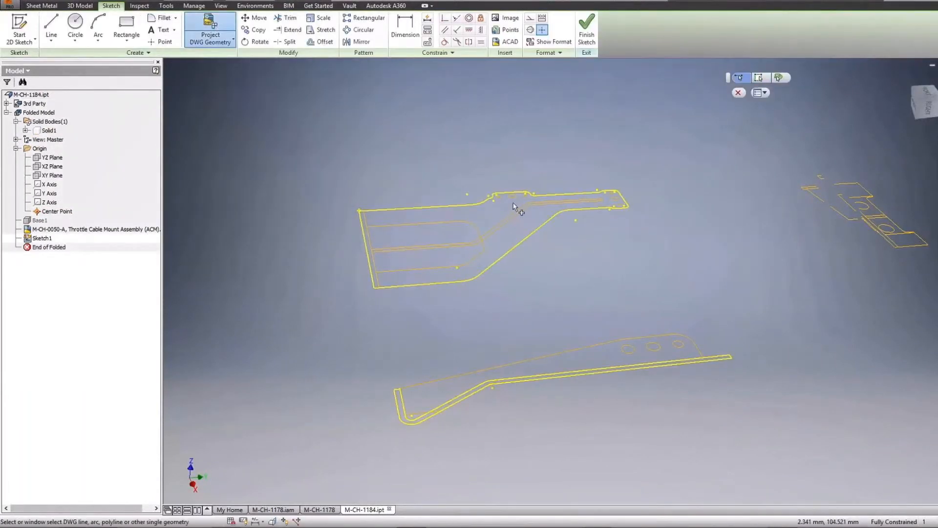
{"action": "left_click", "coordinate": [512, 198]}
{"action": "left_click", "coordinate": [615, 199]}
{"action": "left_click", "coordinate": [738, 93]}
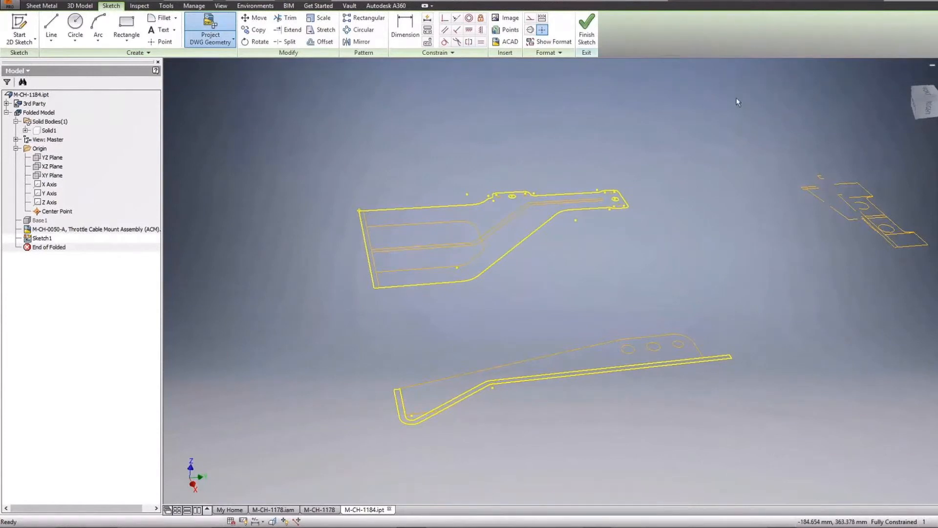
- Add a driven dimension to the overall height of the projected bent side profile
{"action": "key", "text": "d"}
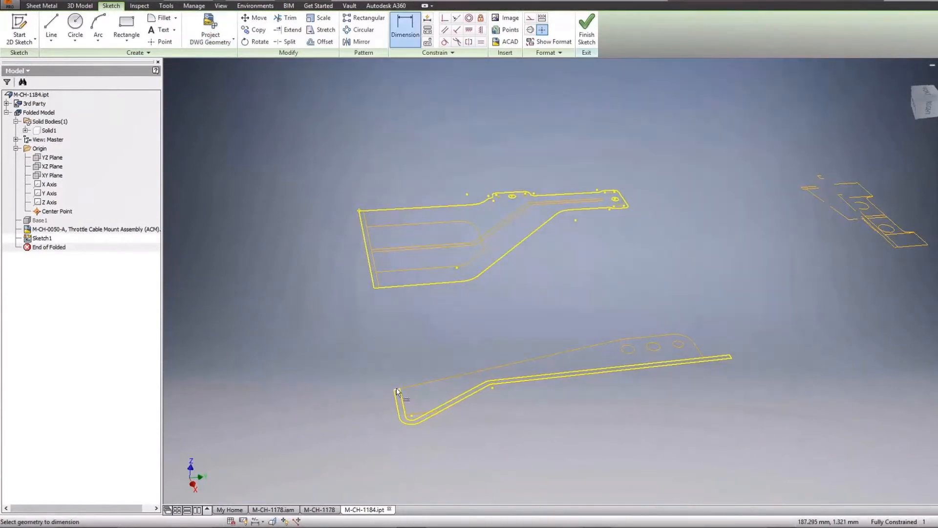
{"action": "left_click", "coordinate": [396, 390]}
{"action": "left_click", "coordinate": [373, 411]}
- Extrude the bracket's front outline as a new solid, linking the distance to the side profile's height dimension
{"action": "key", "text": "e"}
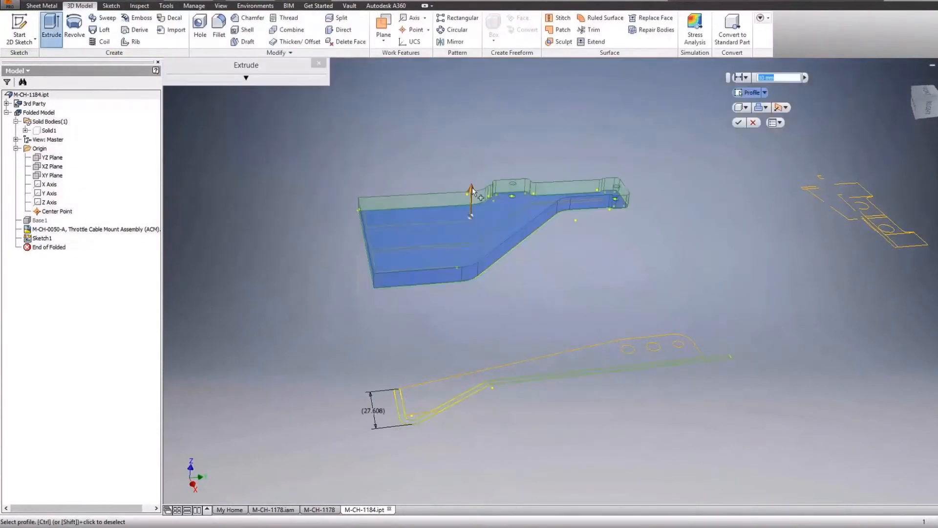
{"action": "left_click", "coordinate": [373, 410]}
{"action": "left_click", "coordinate": [766, 107]}
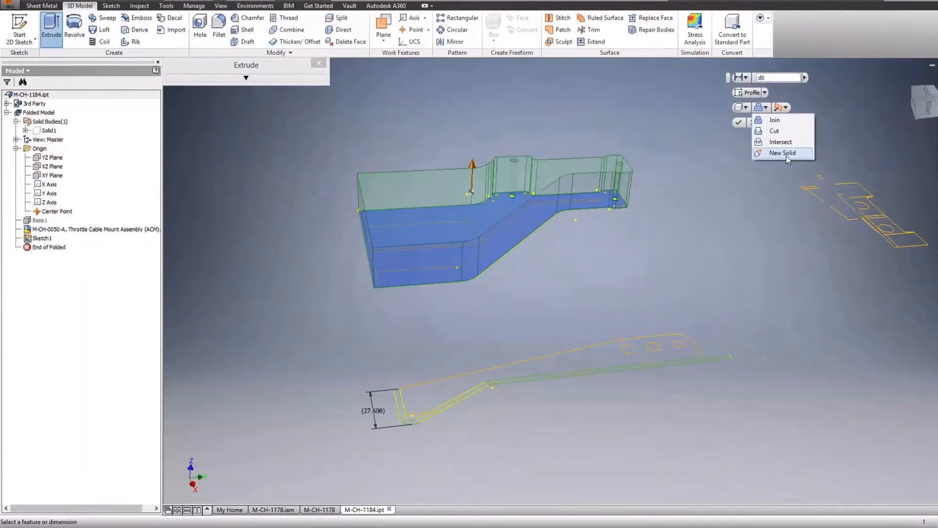
{"action": "left_click", "coordinate": [785, 154]}
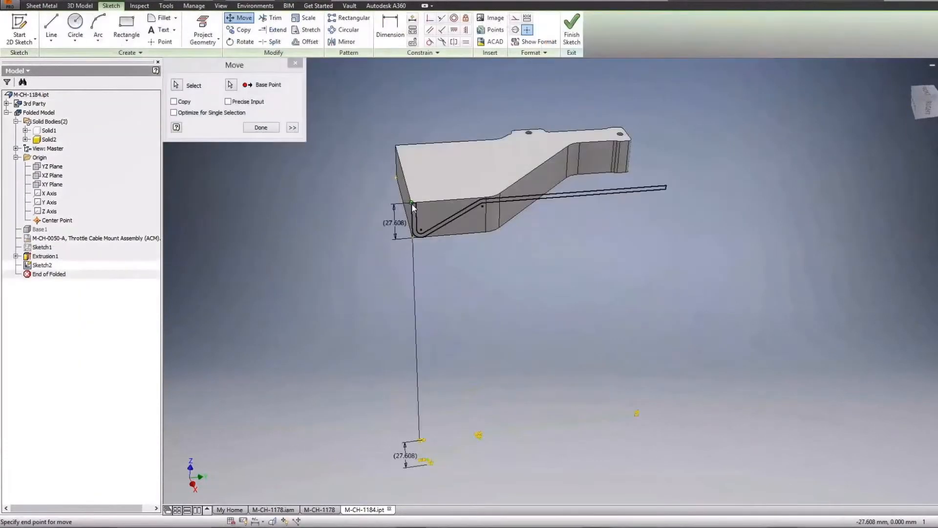
- Extrude the bent side profile across the new block as an intersection, leaving only the bent bracket plate
{"action": "scroll", "coordinate": [540, 274], "scroll_direction": "up", "scroll_amount": 3}
{"action": "key", "text": "e"}
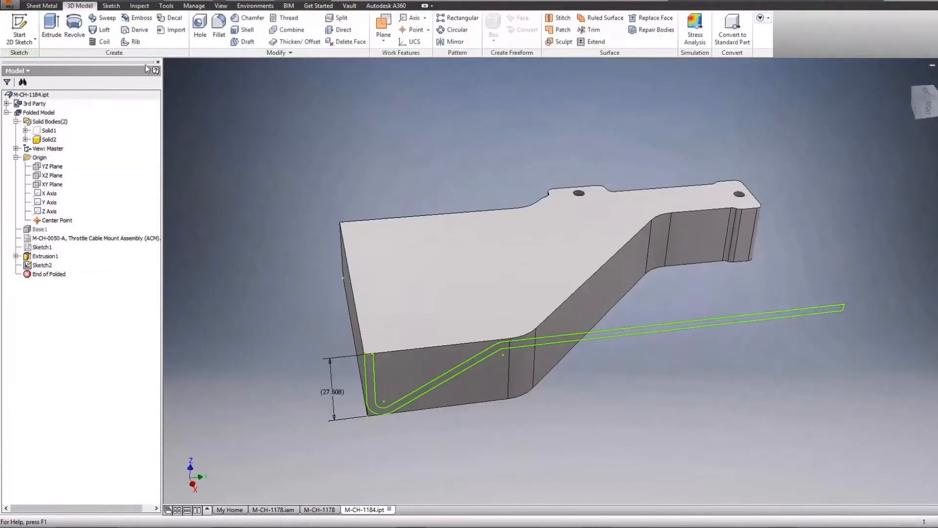
{"action": "left_click", "coordinate": [741, 78]}
{"action": "left_click", "coordinate": [776, 112]}
{"action": "left_click", "coordinate": [570, 215]}
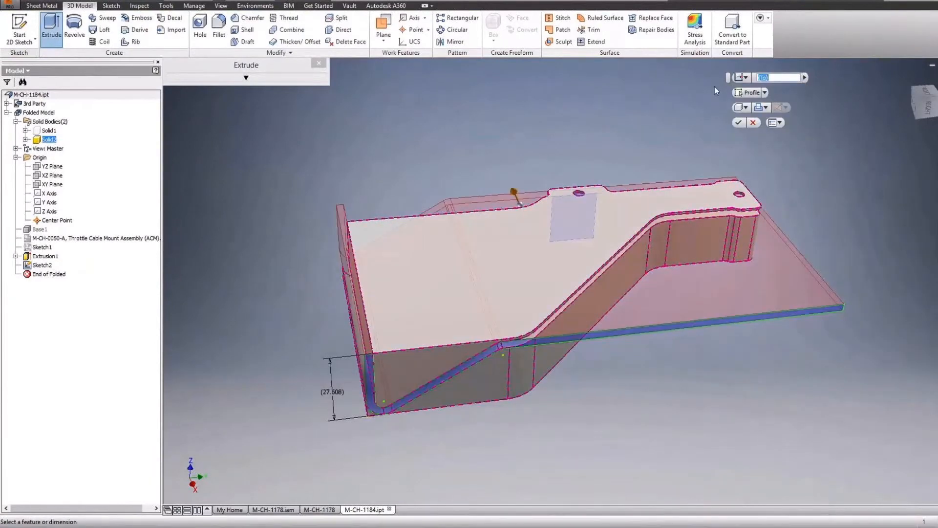
{"action": "left_click", "coordinate": [738, 123]}
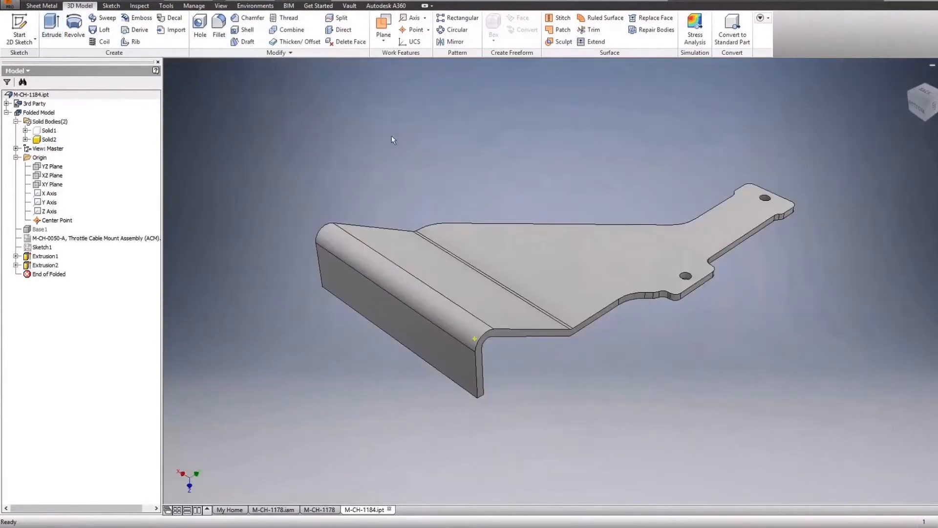
- Unfold all bends of the bracket, using the large flat face as the stationary reference
{"action": "left_click", "coordinate": [268, 30]}
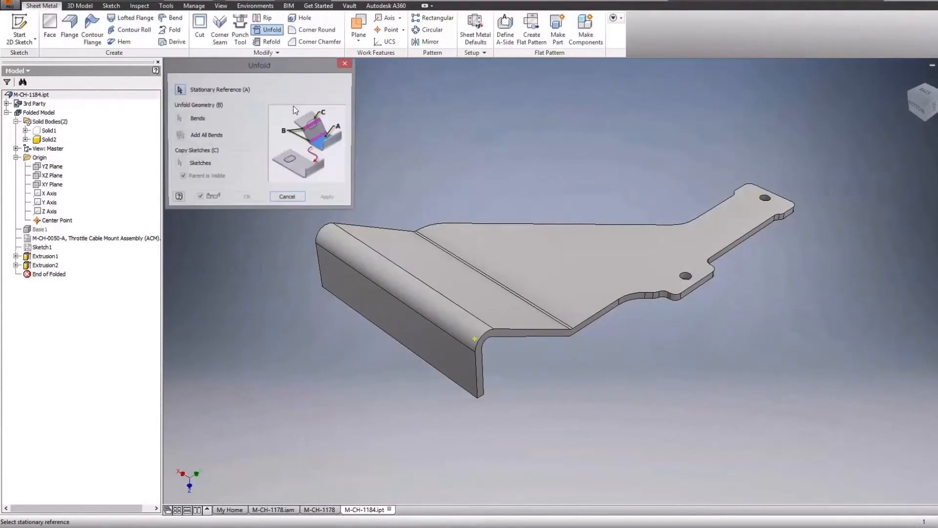
{"action": "left_click", "coordinate": [622, 274]}
{"action": "left_click", "coordinate": [183, 135]}
{"action": "left_click", "coordinate": [247, 197]}
- Project the window cutout outline from the drawing underlay into a sketch on the unfolded plate, and hide the underlay again
{"action": "right_click", "coordinate": [129, 238]}
{"action": "left_click", "coordinate": [165, 310]}
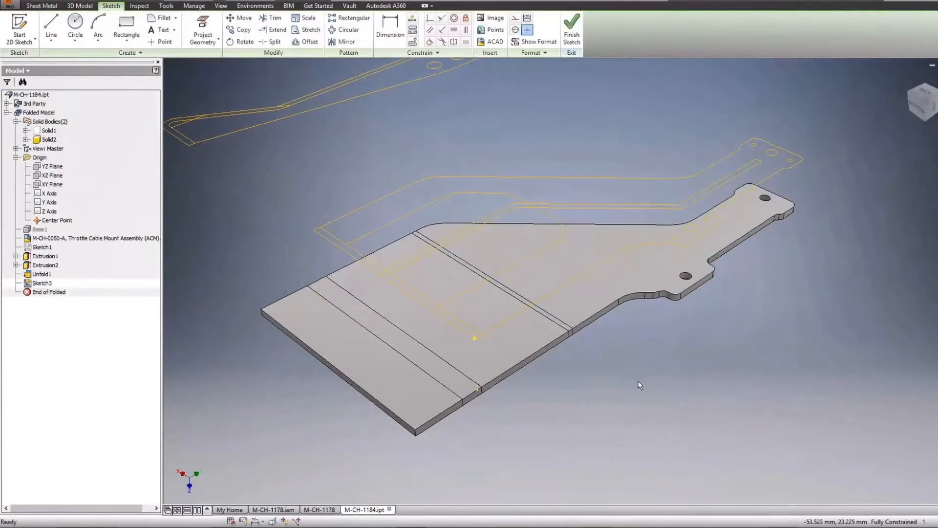
{"action": "left_click", "coordinate": [492, 194]}
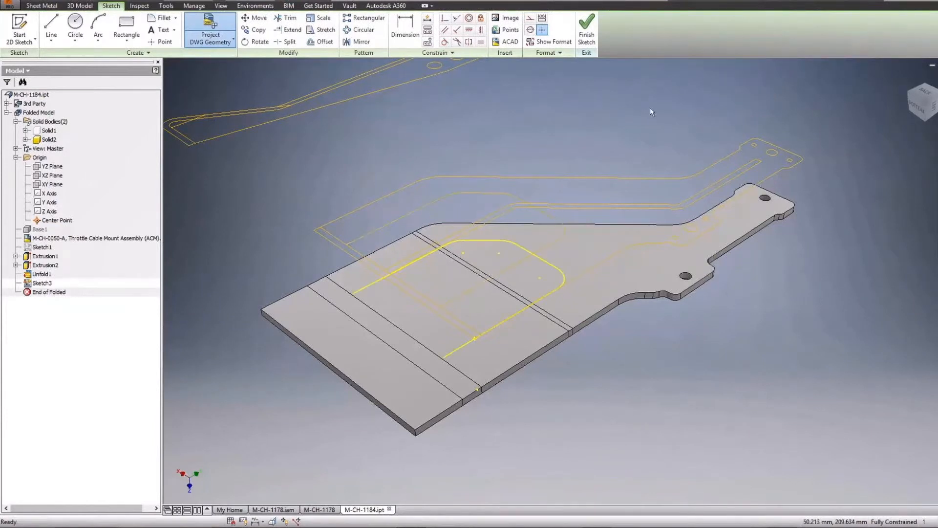
{"action": "key", "text": "Escape"}
{"action": "right_click", "coordinate": [130, 238]}
{"action": "left_click", "coordinate": [152, 317]}
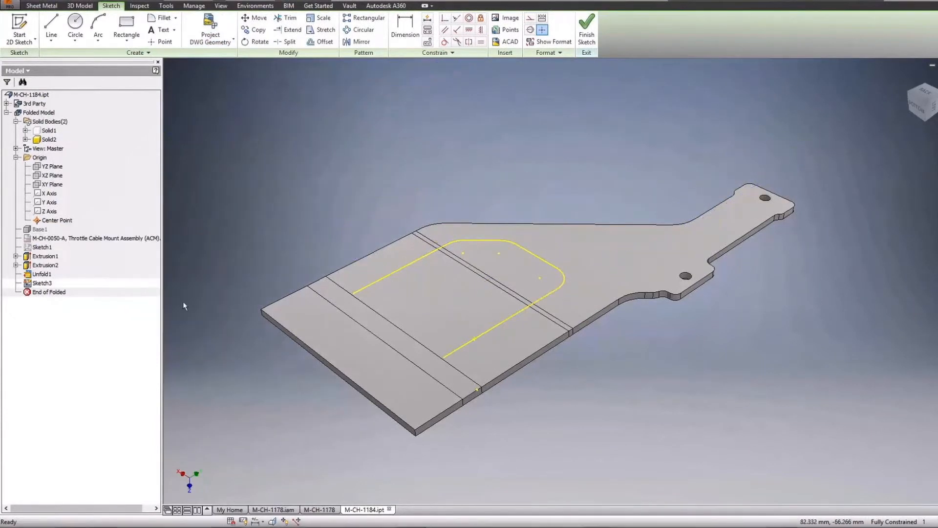
- Close the window outline with three lines past the front bend and dimension its end line 20 mm from the plate's end edge
{"action": "left_click", "coordinate": [51, 28]}
{"action": "left_click", "coordinate": [353, 293]}
{"action": "left_click", "coordinate": [310, 315]}
{"action": "left_click", "coordinate": [400, 380]}
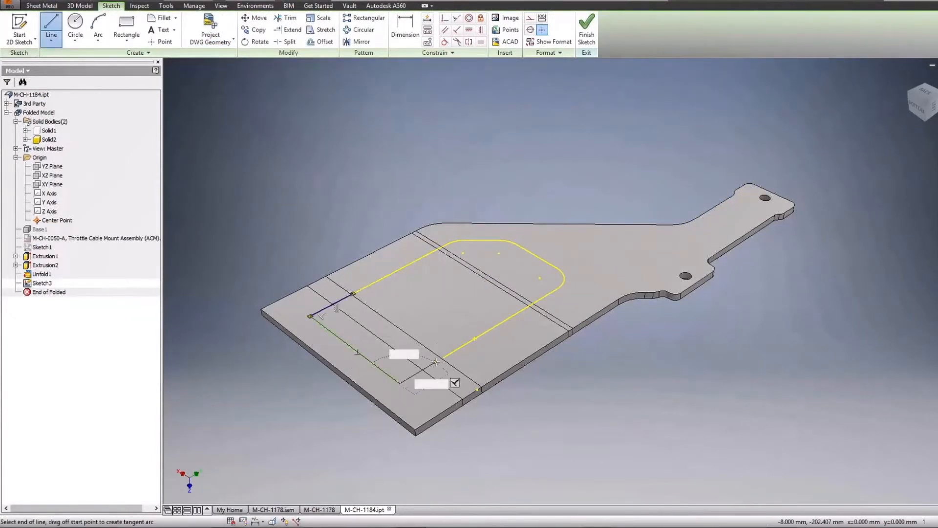
{"action": "left_click", "coordinate": [442, 358]}
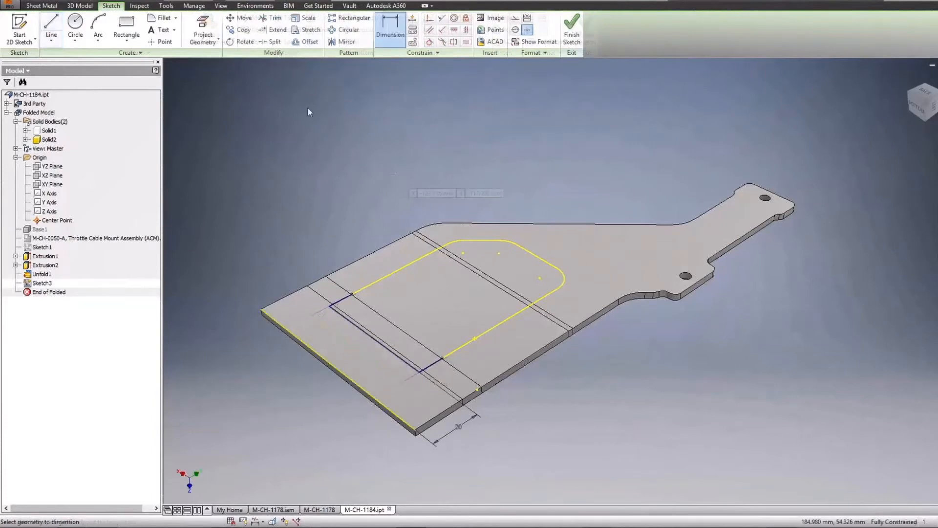
{"action": "left_click", "coordinate": [572, 28]}
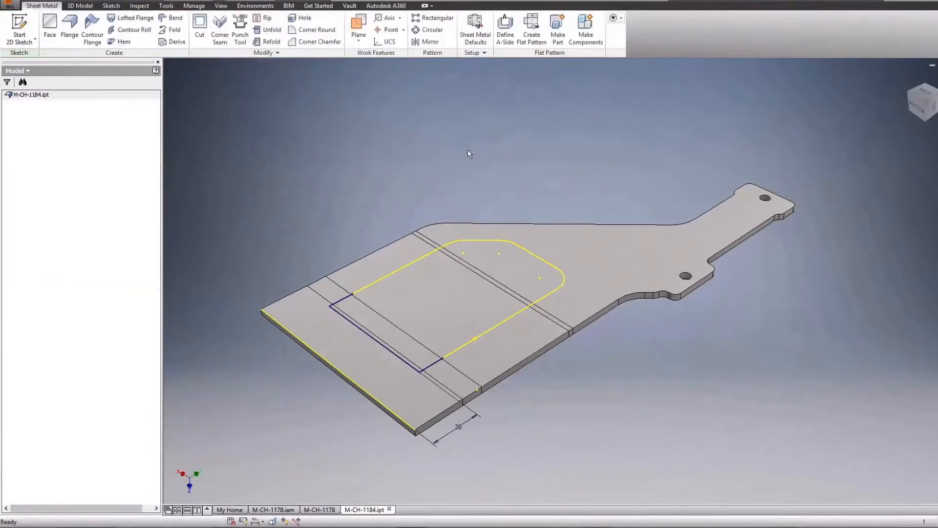
- Cut the window through the plate thickness across the bends and apply a corner round to its sharp inner corners
{"action": "left_click", "coordinate": [200, 29]}
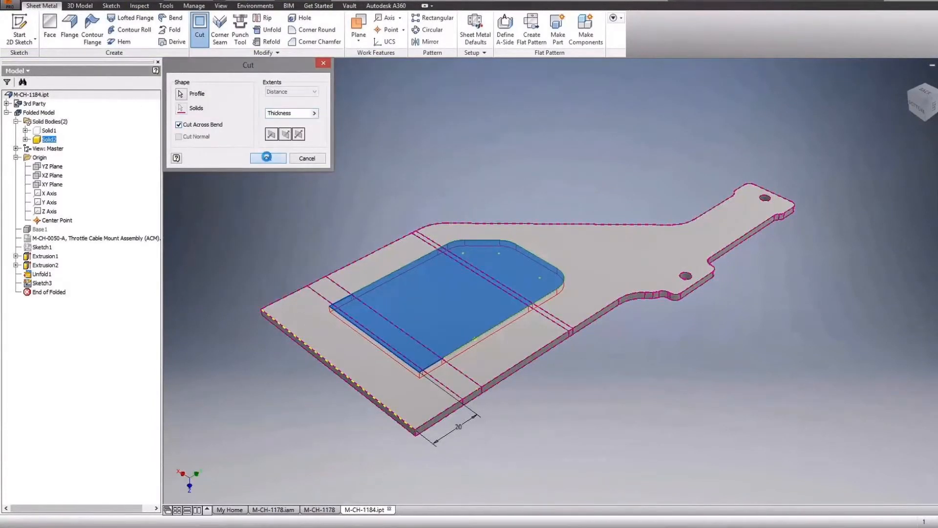
{"action": "left_click", "coordinate": [268, 158]}
{"action": "left_click", "coordinate": [316, 30]}
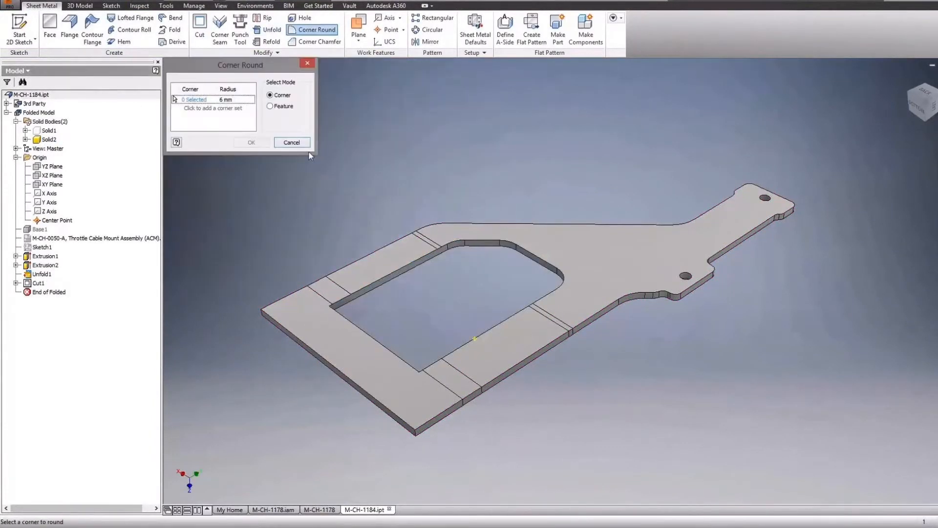
{"action": "left_click", "coordinate": [329, 311]}
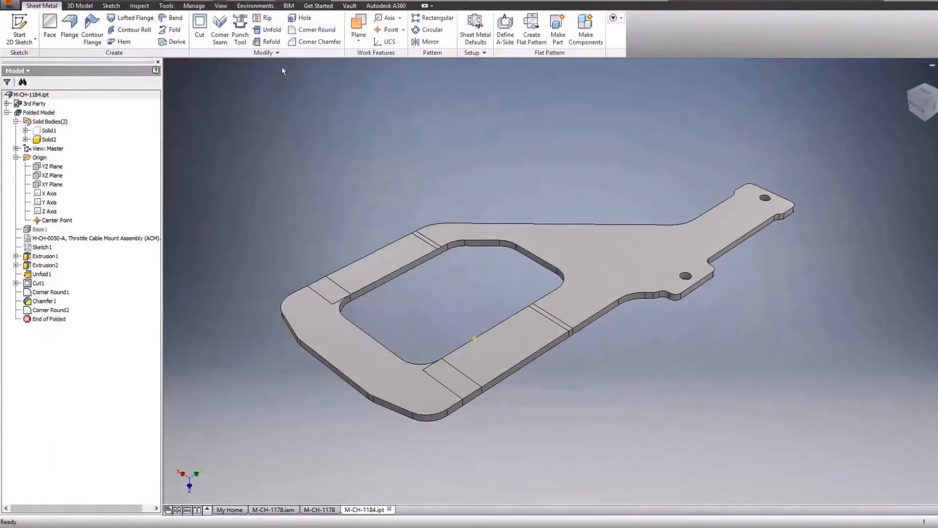
- Refold the bracket with the large flat face stationary and show the imported pedal arm solid again
{"action": "left_click", "coordinate": [268, 41]}
{"action": "left_click", "coordinate": [591, 268]}
{"action": "left_click", "coordinate": [246, 198]}
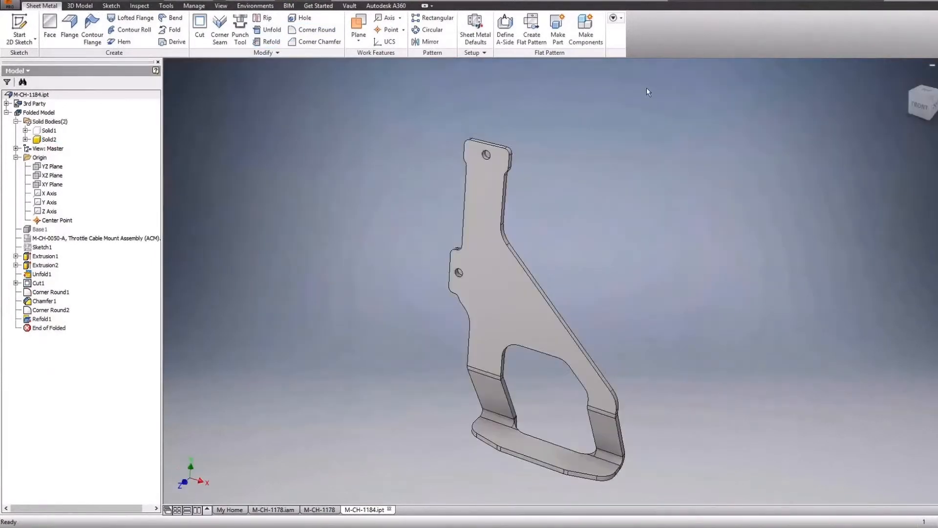
{"action": "right_click", "coordinate": [49, 130]}
{"action": "left_click", "coordinate": [93, 166]}
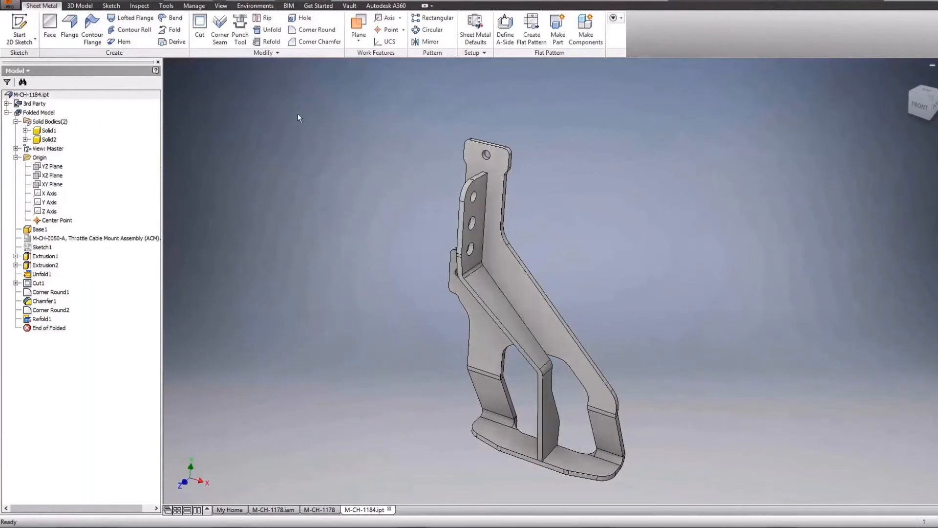
- Set up Make Components for both solid bodies, numbering the target assembly with the CH code of the Mono Part Numbering scheme
{"action": "left_click", "coordinate": [585, 29]}
{"action": "left_click", "coordinate": [494, 282]}
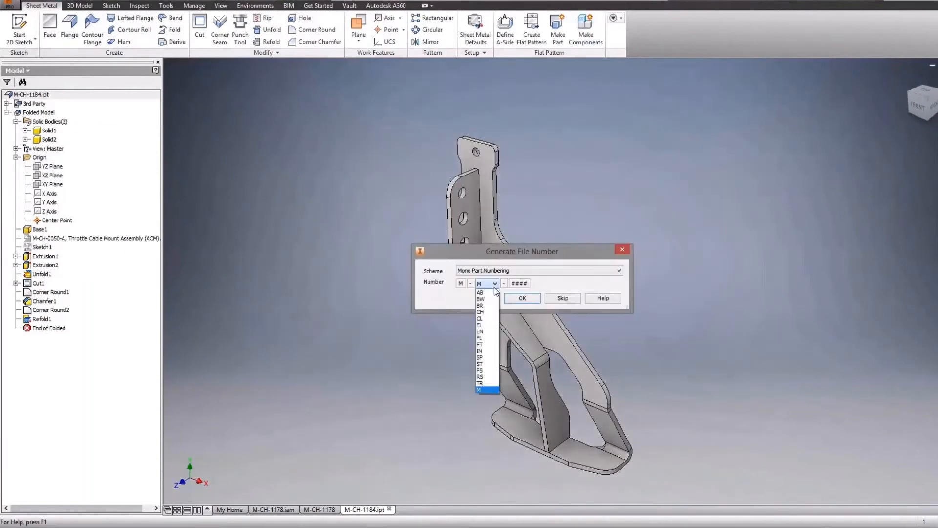
{"action": "left_click", "coordinate": [490, 311]}
{"action": "left_click", "coordinate": [506, 298]}
{"action": "left_click", "coordinate": [49, 130]}
{"action": "left_click", "coordinate": [49, 139]}
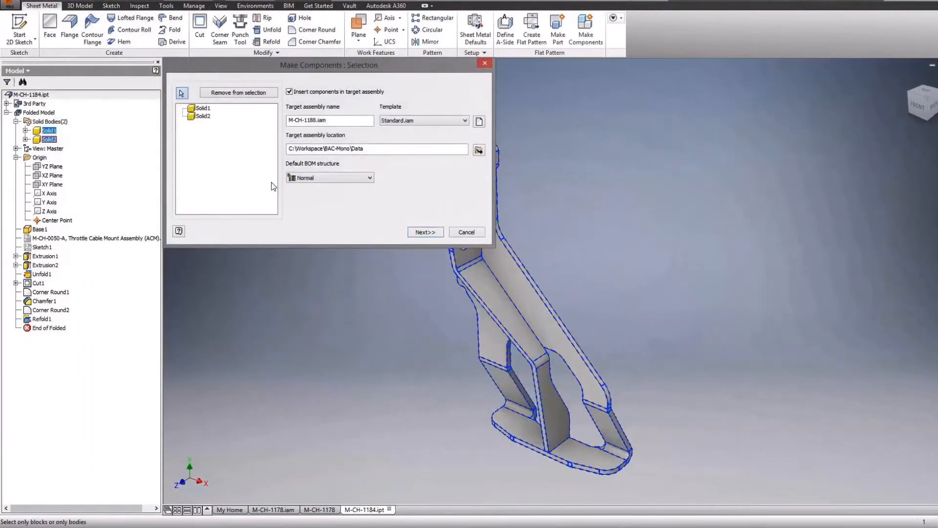
- Generate a new file number with the CH code for the target assembly
{"action": "left_click", "coordinate": [494, 283]}
{"action": "left_click", "coordinate": [486, 313]}
{"action": "left_click", "coordinate": [518, 298]}
- Number both component parts with the CH code and create the parts and their target weldment assembly
{"action": "left_click", "coordinate": [424, 233]}
{"action": "left_click", "coordinate": [281, 160]}
{"action": "left_click", "coordinate": [274, 189]}
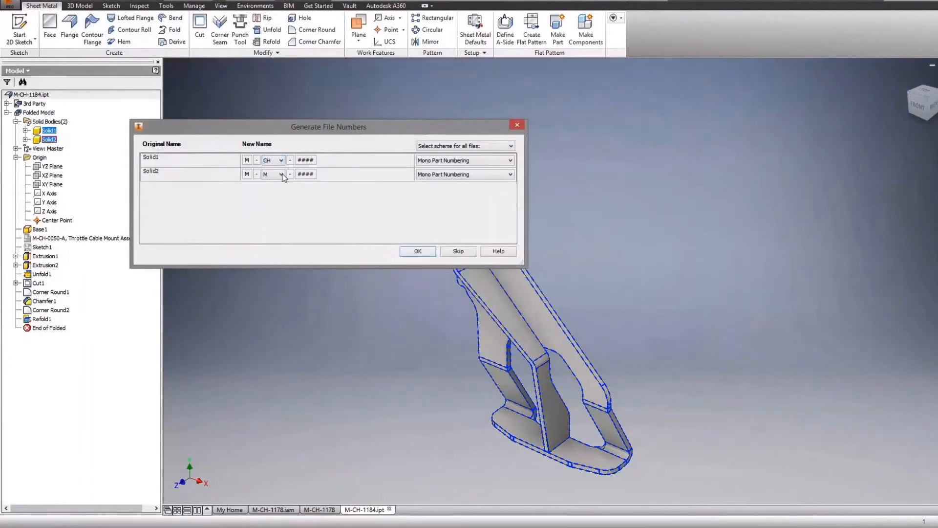
{"action": "left_click", "coordinate": [418, 251]}
{"action": "left_click", "coordinate": [423, 245]}
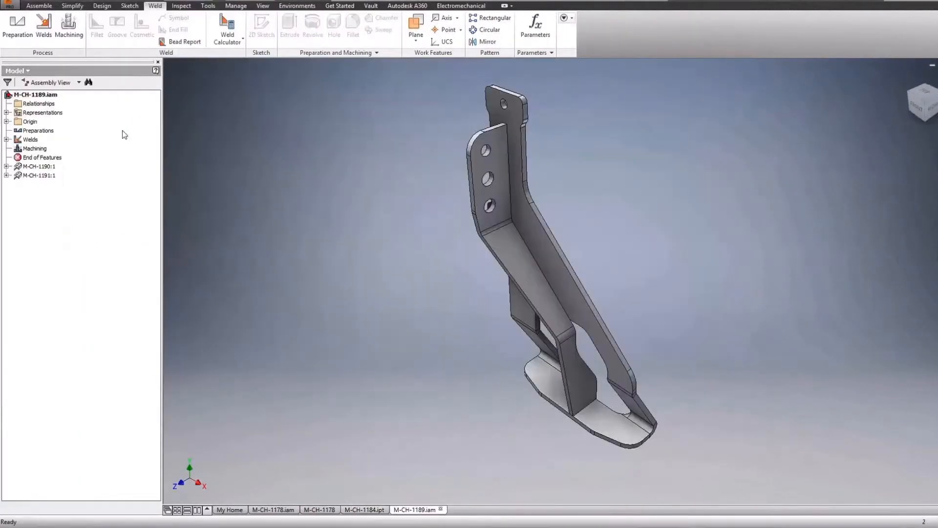
- Add a fillet weld with a leg size of 2 between the bent arm's flange faces and the large flat plate
{"action": "double_click", "coordinate": [30, 139]}
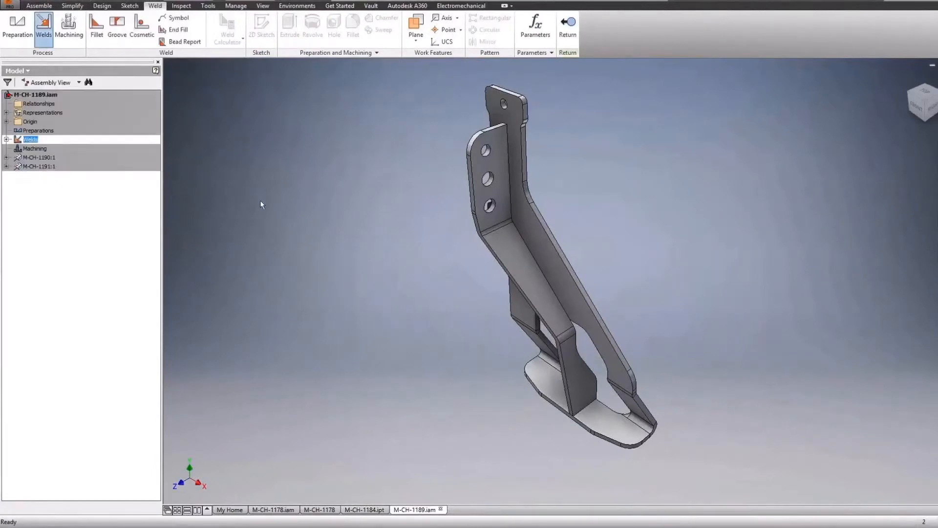
{"action": "left_click", "coordinate": [96, 27]}
{"action": "left_click_drag", "start_coordinate": [198, 114], "coordinate": [175, 114]}
{"action": "type", "text": "2"}
{"action": "key", "text": "Tab"}
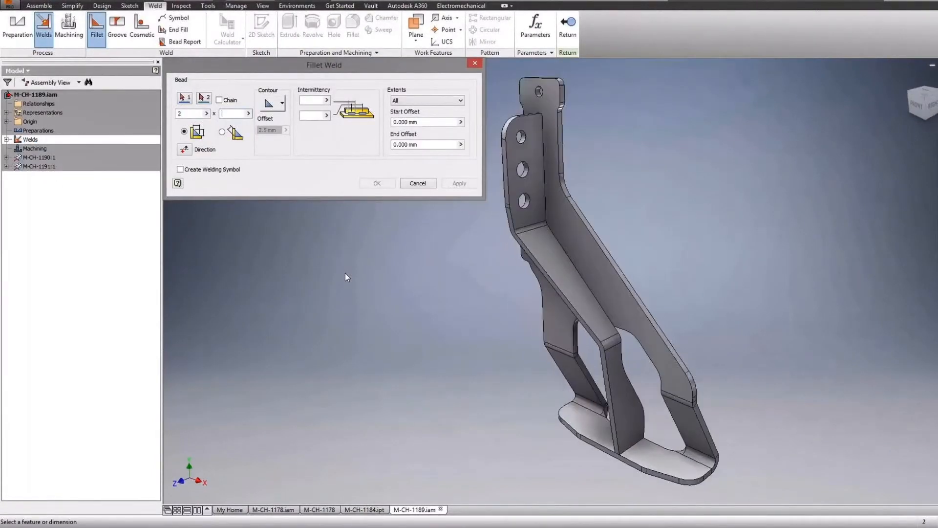
{"action": "left_click", "coordinate": [544, 185]}
{"action": "left_click", "coordinate": [540, 225]}
{"action": "left_click", "coordinate": [538, 235]}
{"action": "right_click", "coordinate": [734, 202]}
{"action": "left_click", "coordinate": [782, 205]}
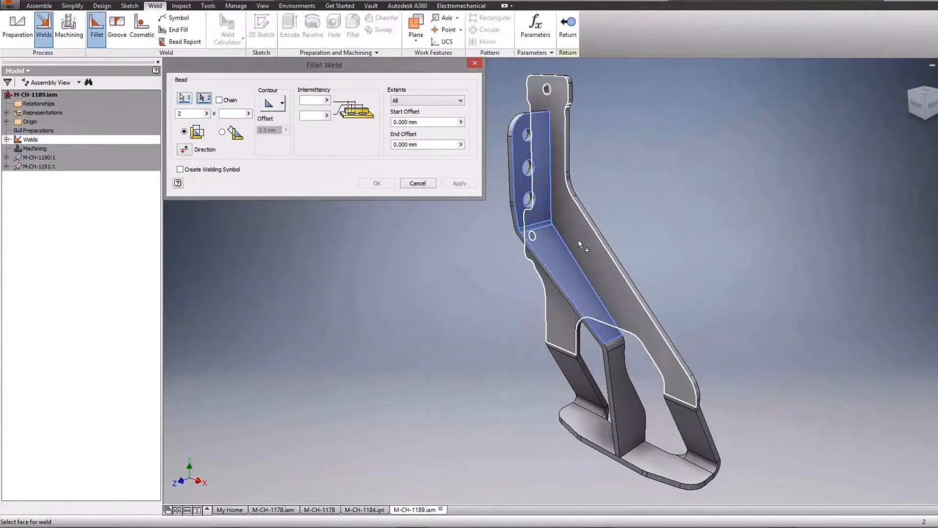
{"action": "left_click", "coordinate": [579, 240]}
{"action": "right_click_drag", "start_coordinate": [736, 212], "coordinate": [737, 180]}
{"action": "left_click", "coordinate": [639, 423]}
{"action": "right_click_drag", "start_coordinate": [639, 423], "coordinate": [764, 305]}
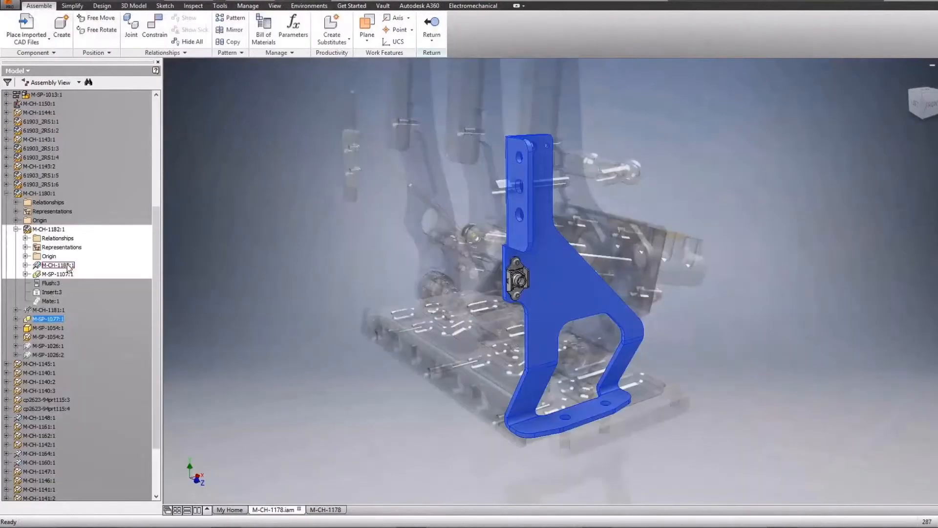
{"action": "left_click", "coordinate": [68, 268]}
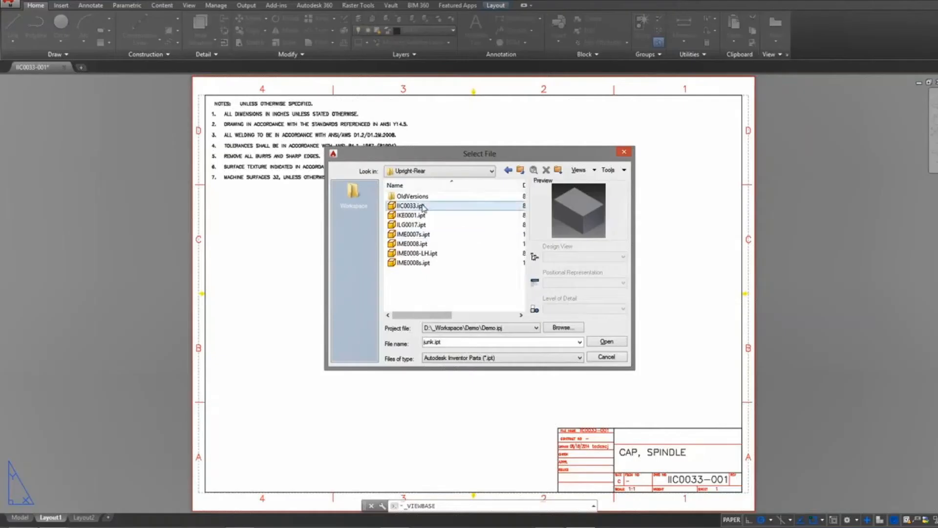
- In AutoCAD Mechanical, place a 2:1 front base view of IIC0033.ipt on the sheet, showing visible lines only
{"action": "left_click", "coordinate": [423, 207]}
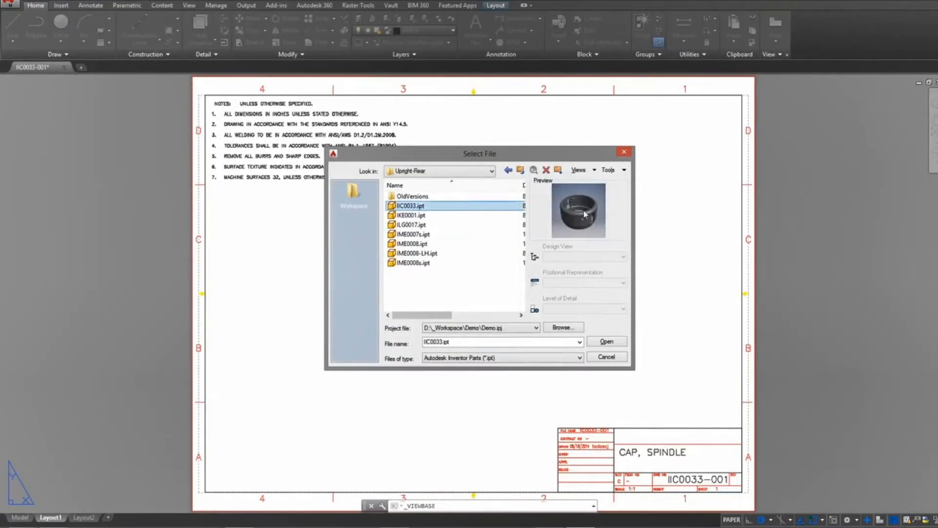
{"action": "left_click", "coordinate": [607, 341]}
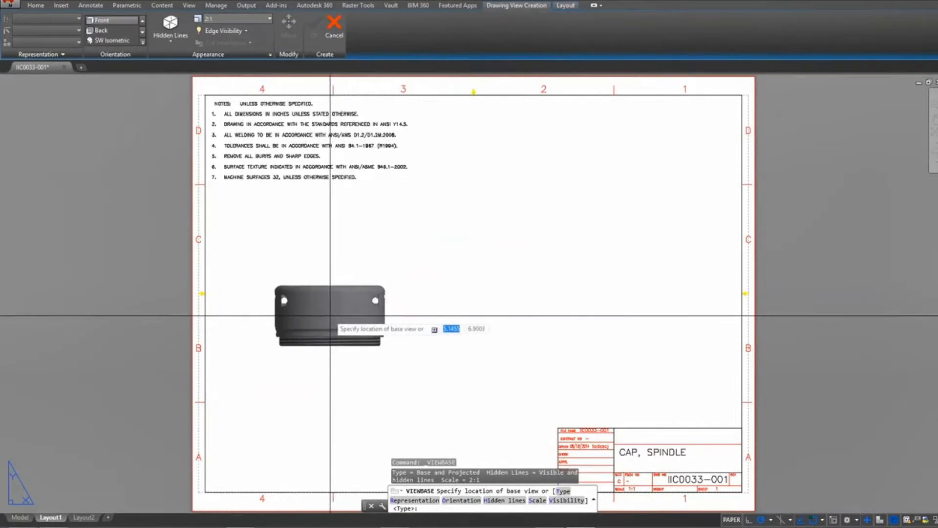
{"action": "left_click", "coordinate": [330, 315]}
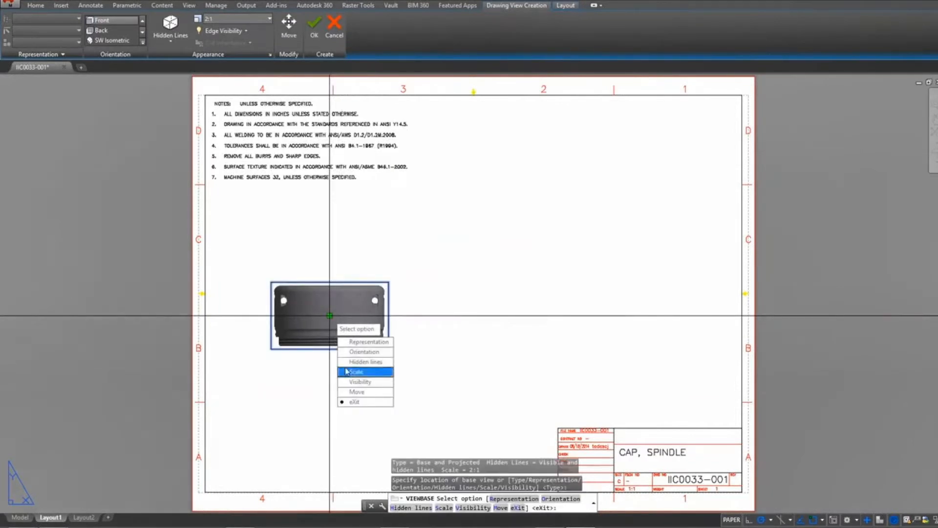
{"action": "left_click", "coordinate": [365, 361]}
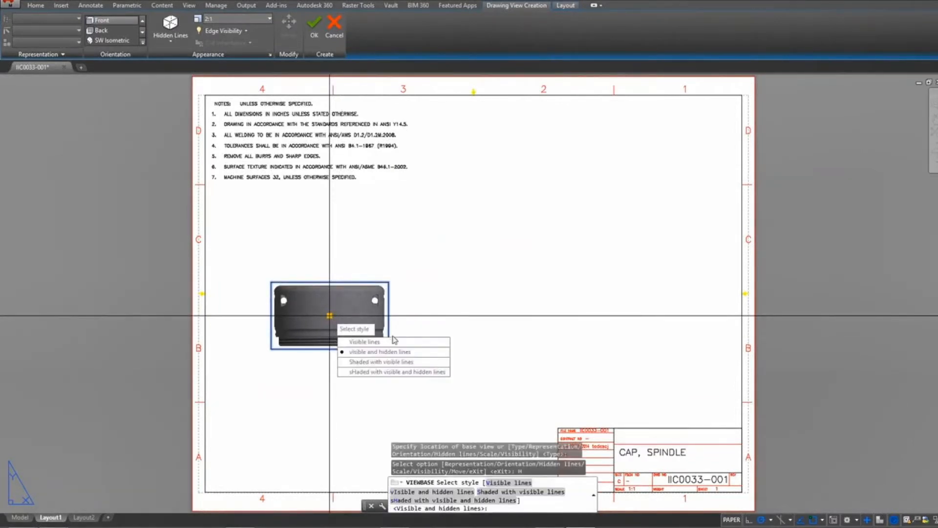
{"action": "left_click", "coordinate": [359, 400]}
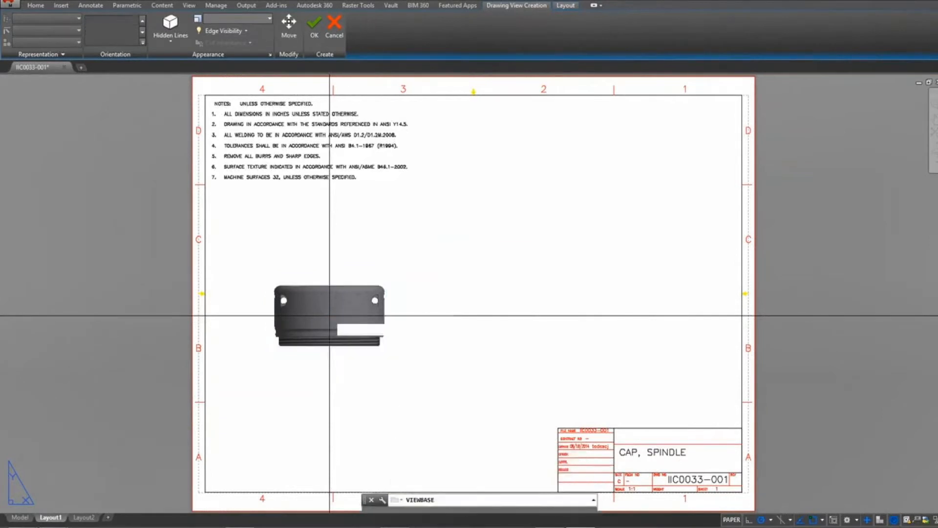
- Project one view below the base view and another to its right, in zone B near the title block
{"action": "left_click", "coordinate": [334, 419]}
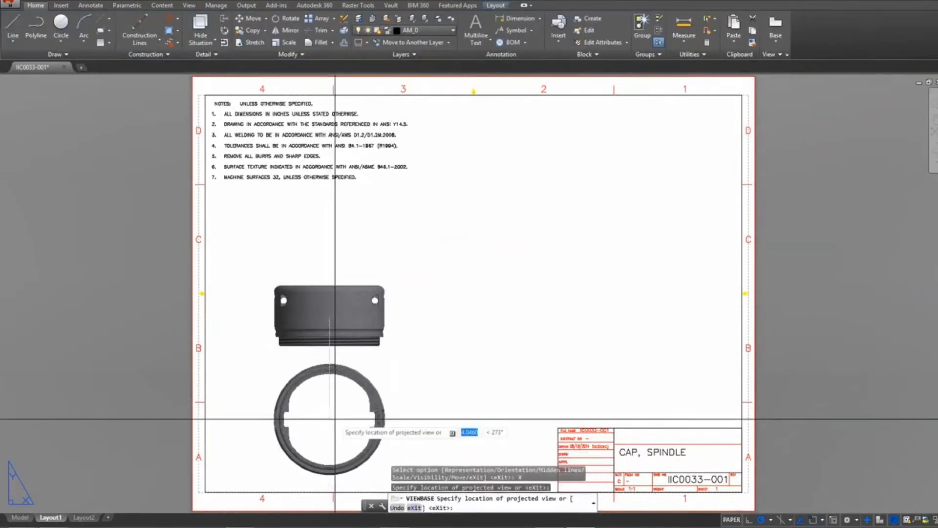
{"action": "left_click", "coordinate": [596, 305]}
{"action": "right_click", "coordinate": [595, 306]}
{"action": "left_click", "coordinate": [619, 313]}
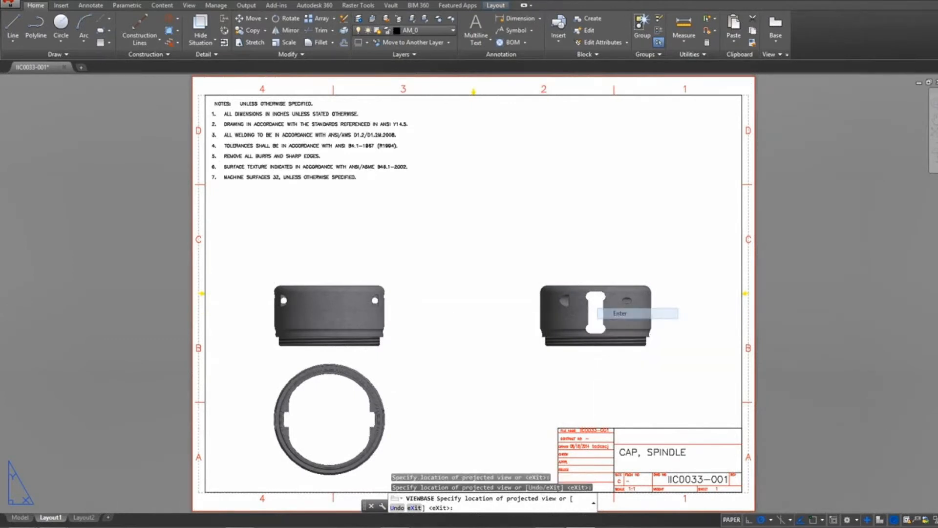
- Move the front base view straight up a short distance, away from the circular view below it
{"action": "left_click", "coordinate": [331, 309]}
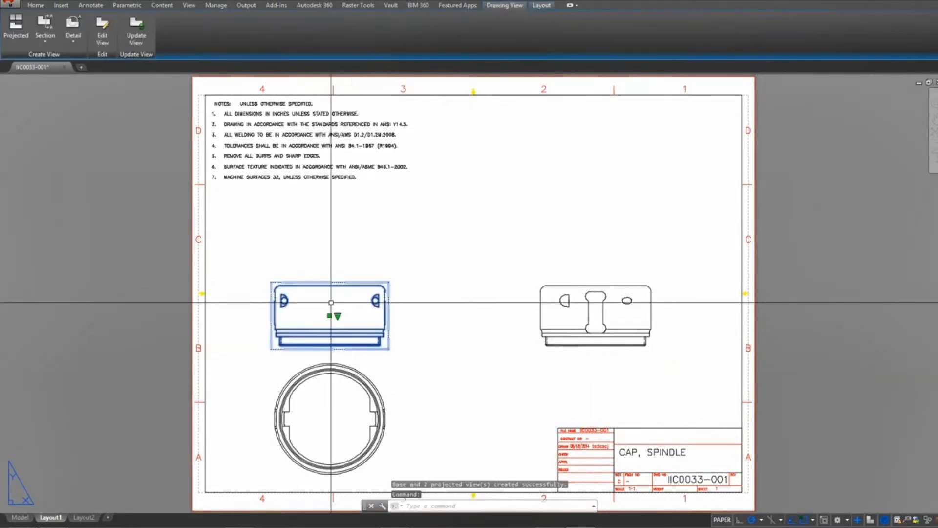
{"action": "left_click", "coordinate": [329, 315]}
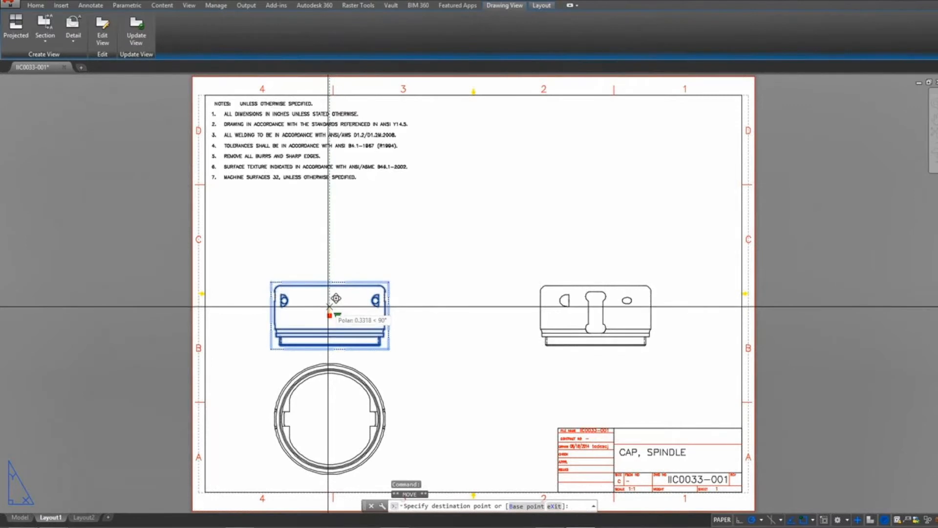
{"action": "left_click", "coordinate": [330, 304]}
{"action": "key", "text": "Escape"}
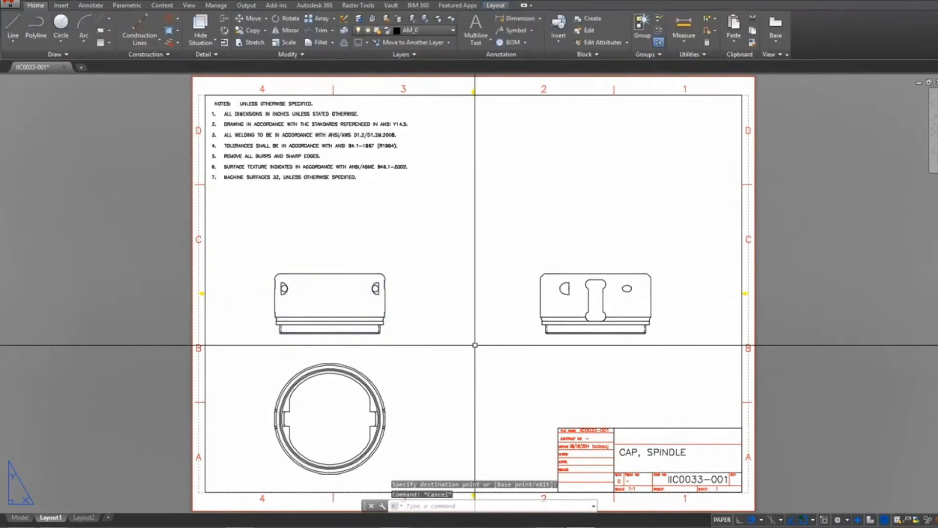
- Create full section view A-A from a vertical cut through the centre of the projected side view, placed directly above it
{"action": "left_click", "coordinate": [595, 270]}
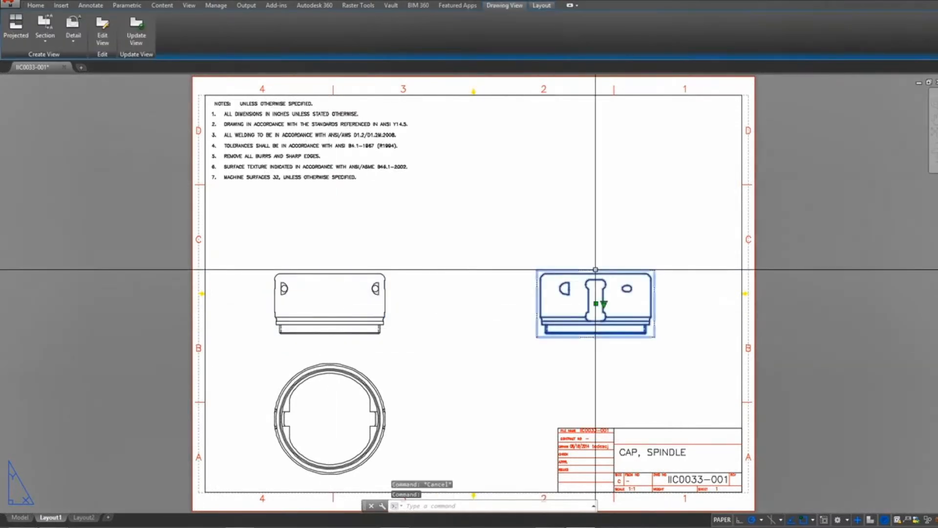
{"action": "right_click", "coordinate": [596, 269]}
{"action": "mouse_move", "coordinate": [645, 270]}
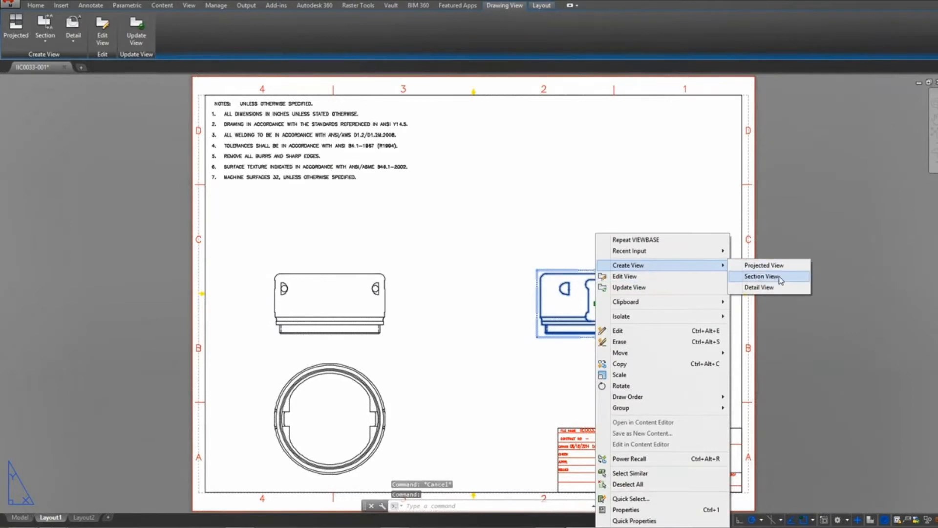
{"action": "left_click", "coordinate": [760, 276]}
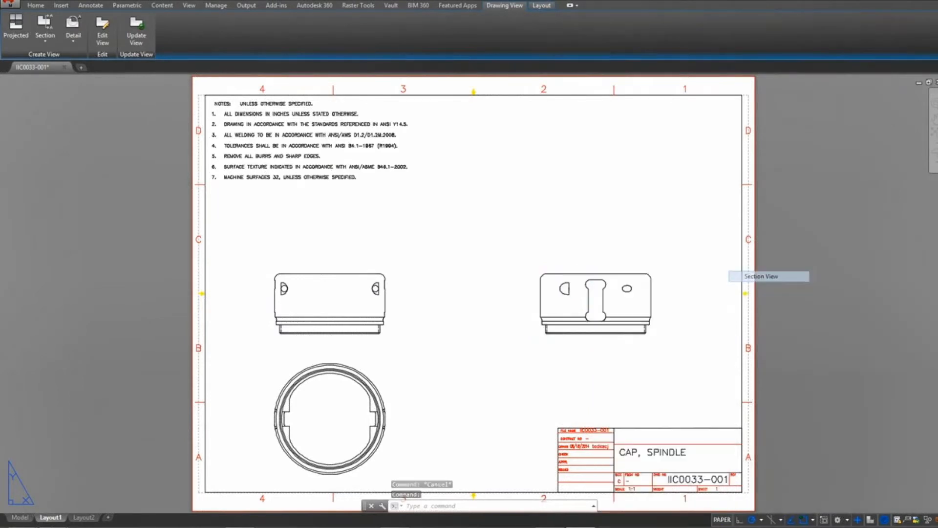
{"action": "left_click", "coordinate": [595, 279]}
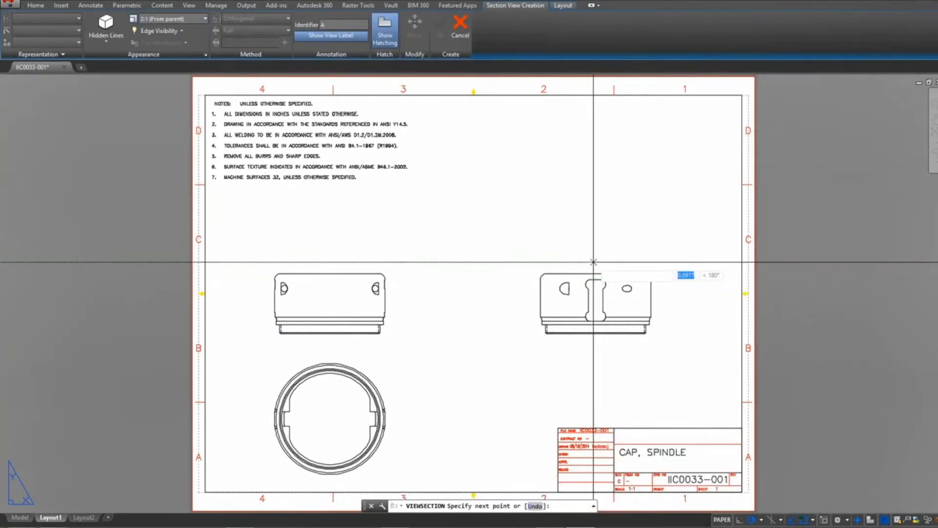
{"action": "left_click", "coordinate": [595, 344]}
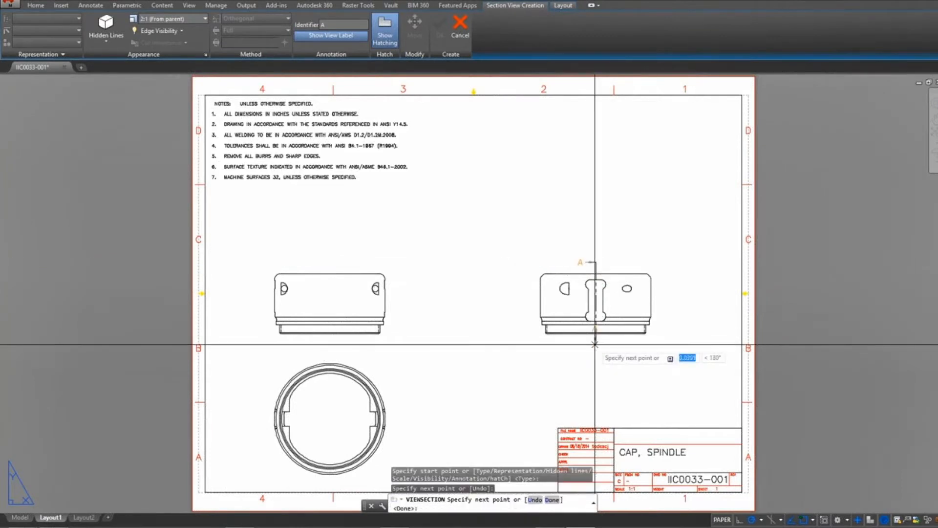
{"action": "right_click", "coordinate": [595, 344]}
{"action": "left_click", "coordinate": [613, 350]}
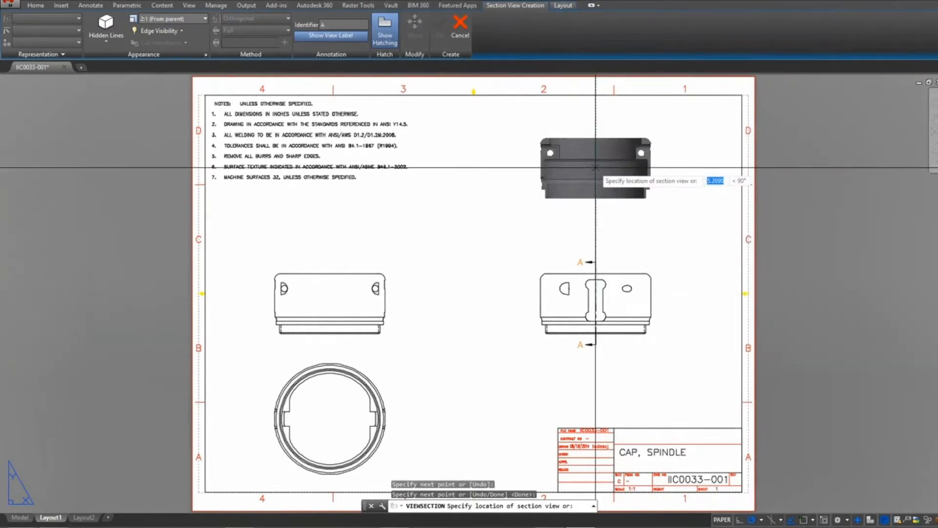
{"action": "left_click", "coordinate": [595, 167]}
{"action": "key", "text": "Return"}
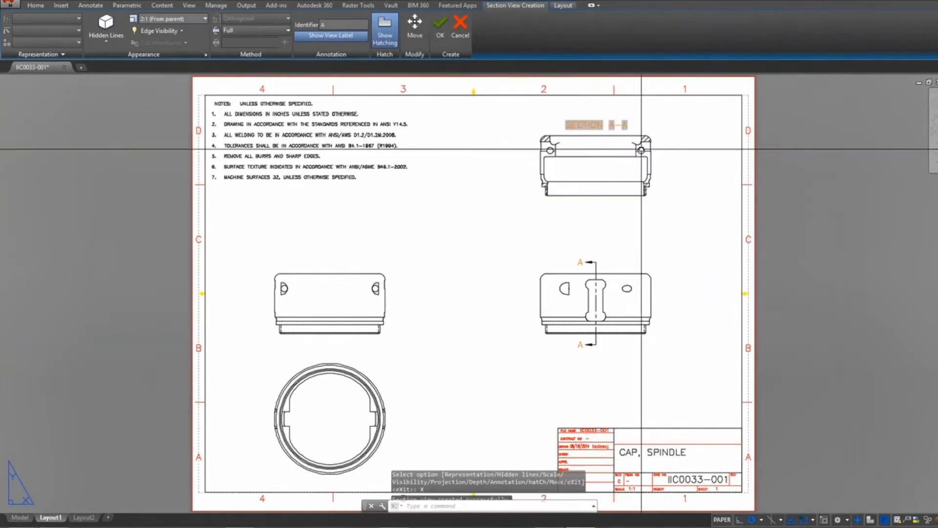
- Move the SECTION A-A label from above the section view to the space below it
{"action": "left_click", "coordinate": [602, 125]}
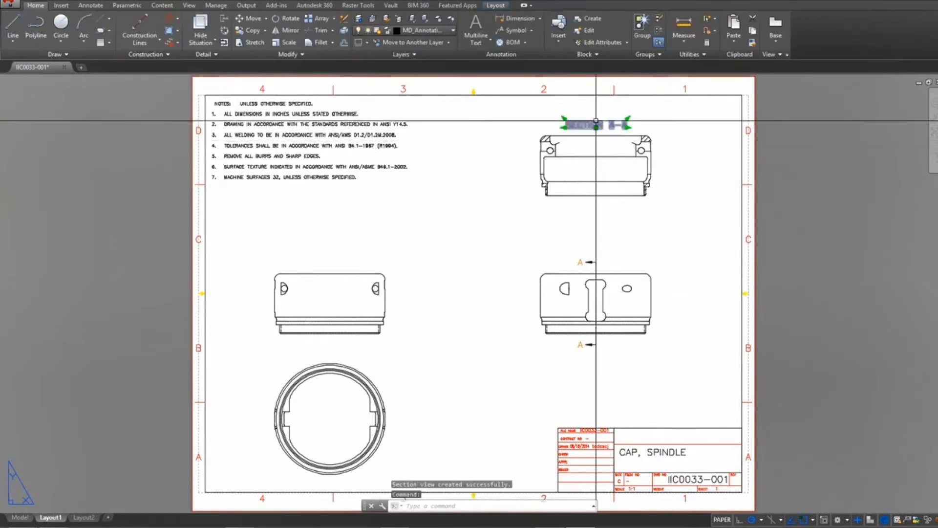
{"action": "left_click", "coordinate": [596, 128]}
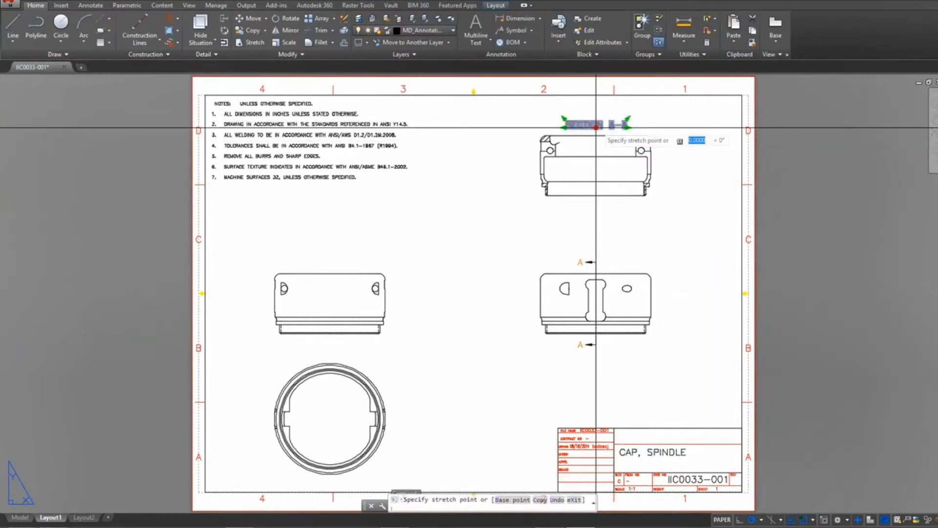
{"action": "left_click", "coordinate": [596, 231]}
{"action": "key", "text": "Escape"}
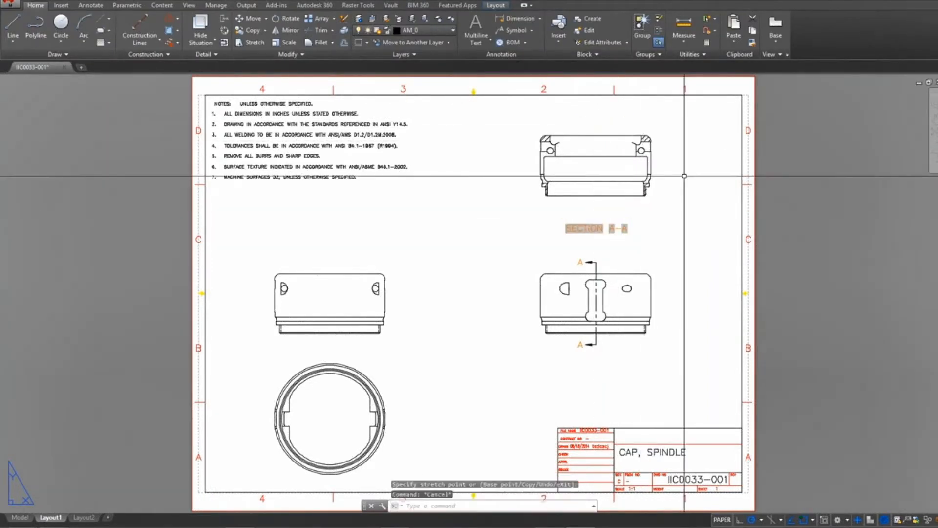
- Add a horizontal power dimension above section A-A for the overall width between its outer side edges
{"action": "scroll", "coordinate": [680, 178], "scroll_direction": "up", "scroll_amount": 3}
{"action": "scroll", "coordinate": [476, 162], "scroll_direction": "up", "scroll_amount": 2}
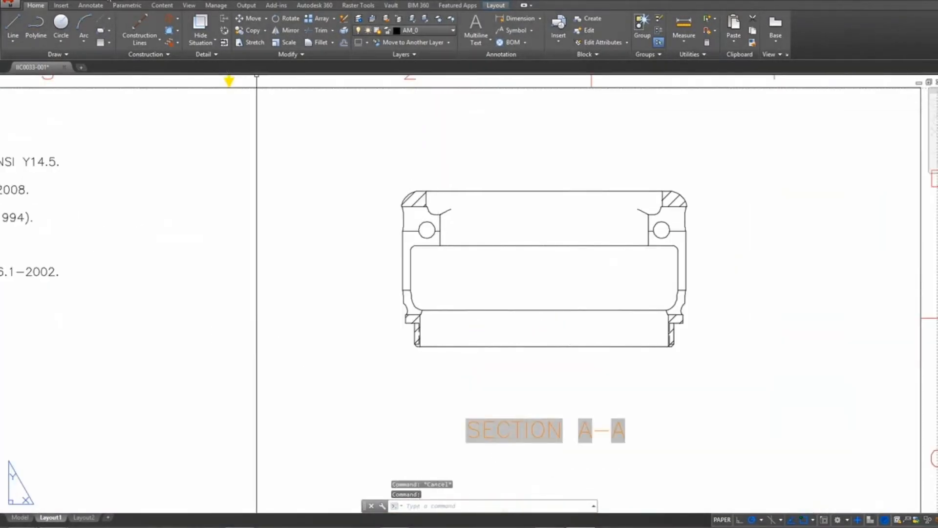
{"action": "left_click", "coordinate": [97, 7]}
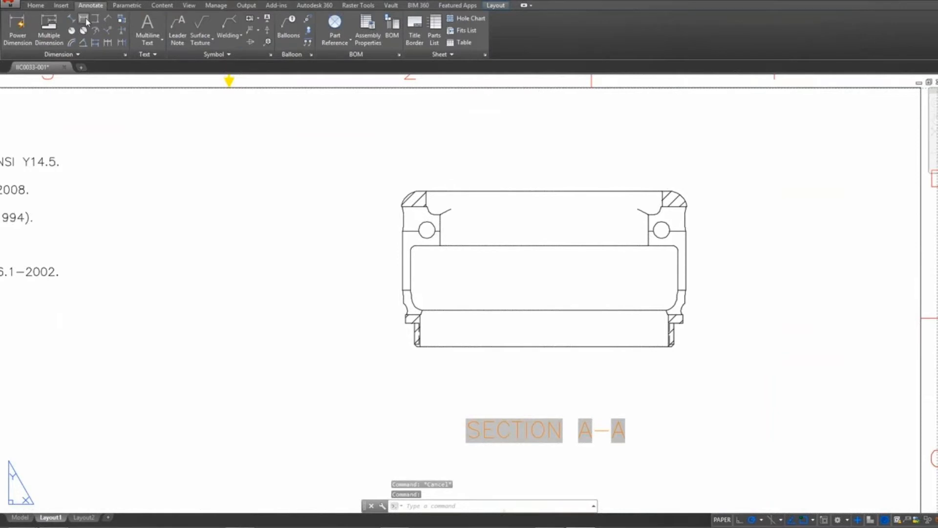
{"action": "left_click", "coordinate": [84, 20]}
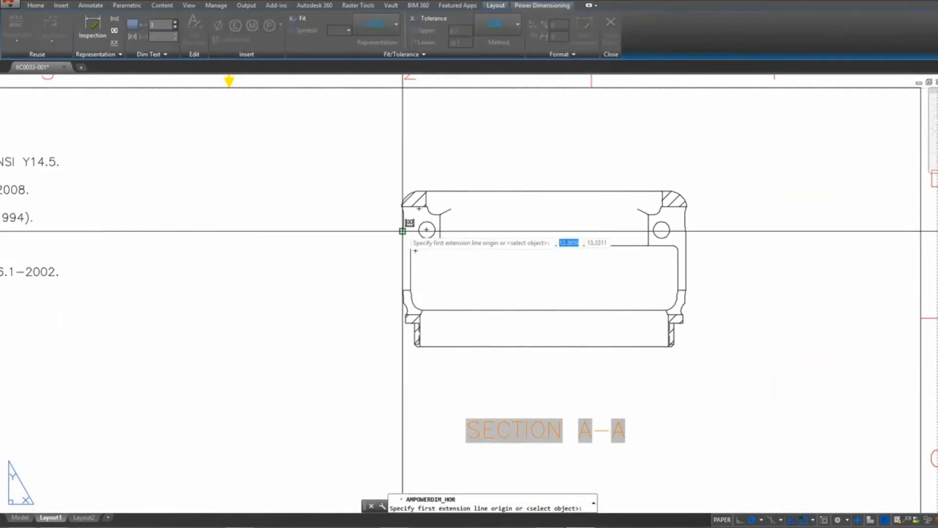
{"action": "left_click", "coordinate": [404, 229]}
{"action": "left_click", "coordinate": [685, 231]}
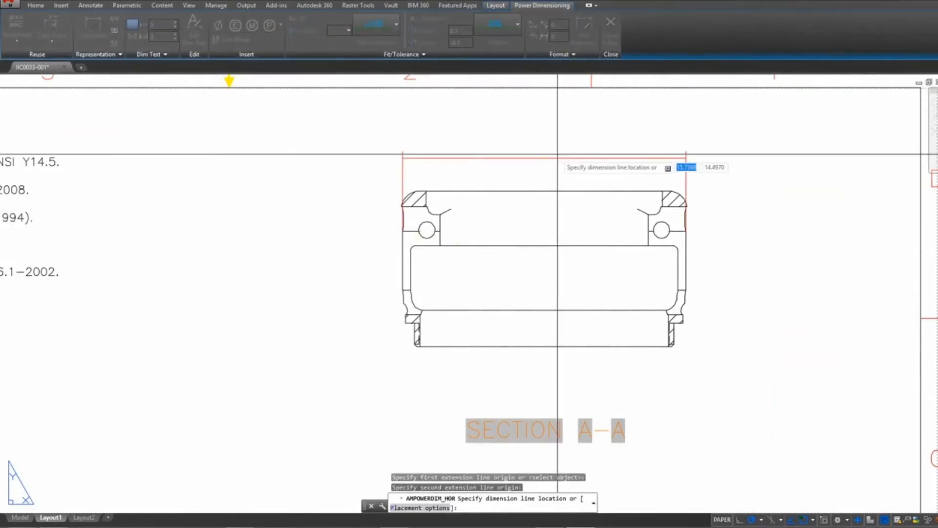
{"action": "left_click", "coordinate": [557, 154]}
{"action": "left_click", "coordinate": [729, 157]}
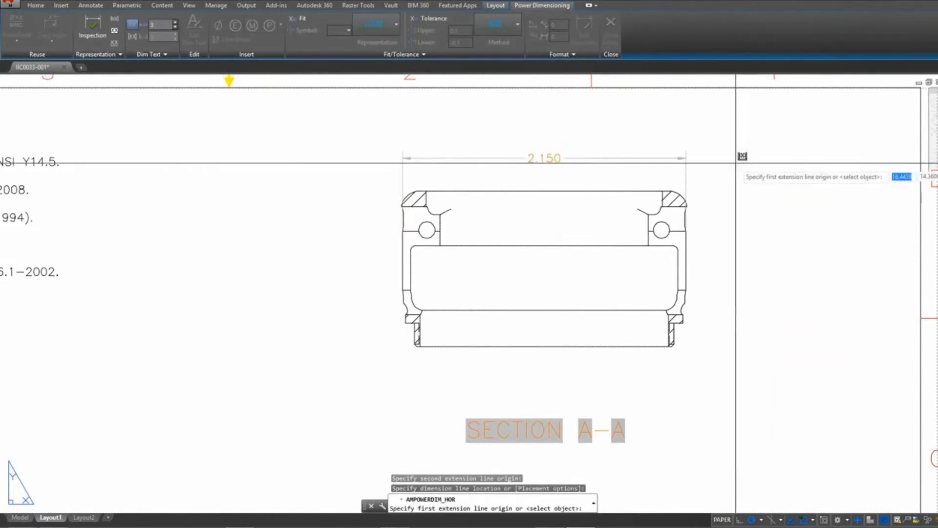
- Dimension the horizontal distance from section A-A's right outer edge to the right hole's centre, resolving the overlap with Move away
{"action": "left_click", "coordinate": [685, 230]}
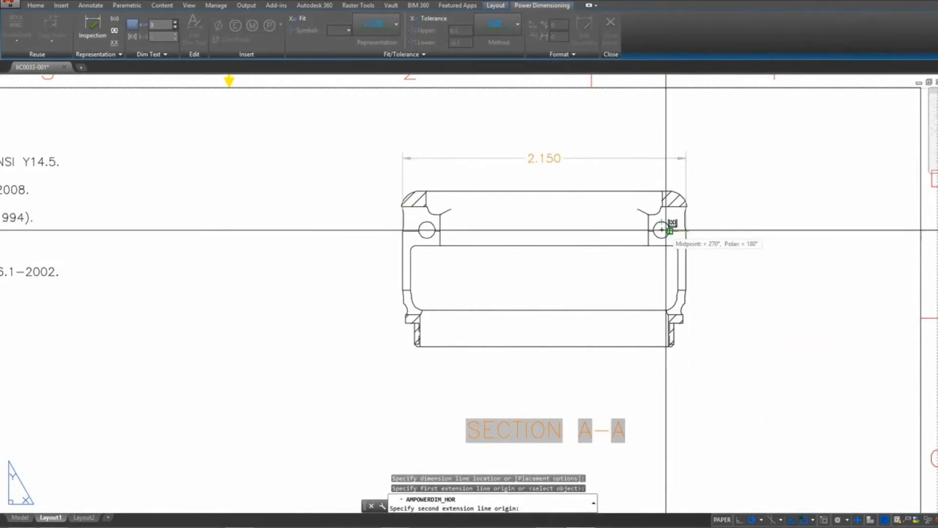
{"action": "left_click", "coordinate": [668, 230]}
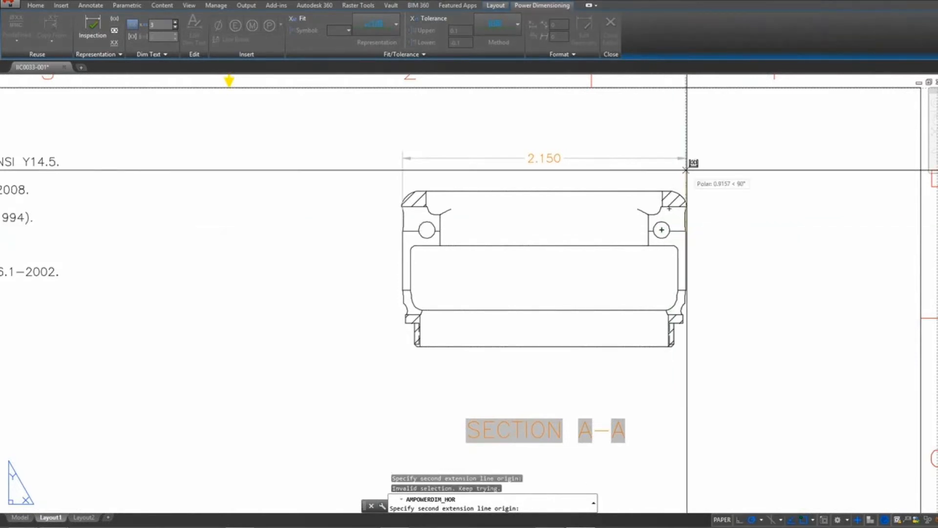
{"action": "left_click", "coordinate": [661, 229]}
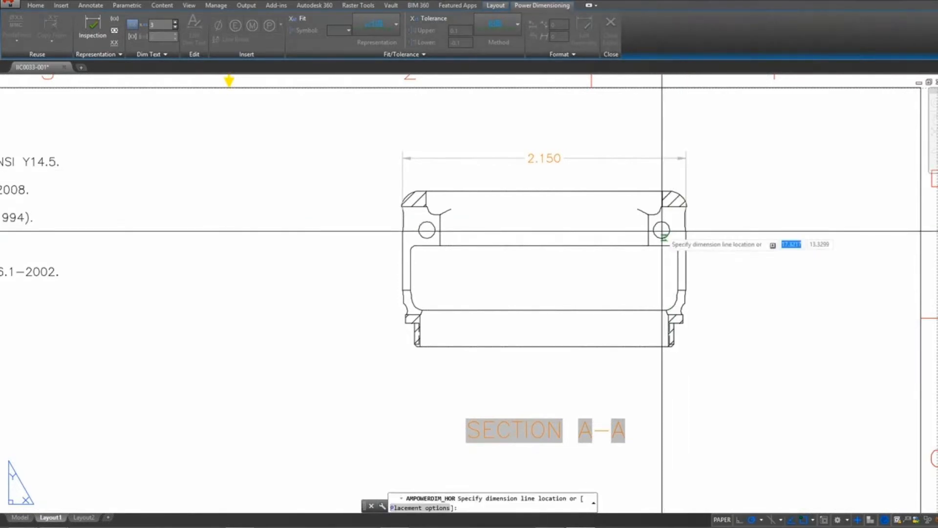
{"action": "left_click", "coordinate": [678, 164]}
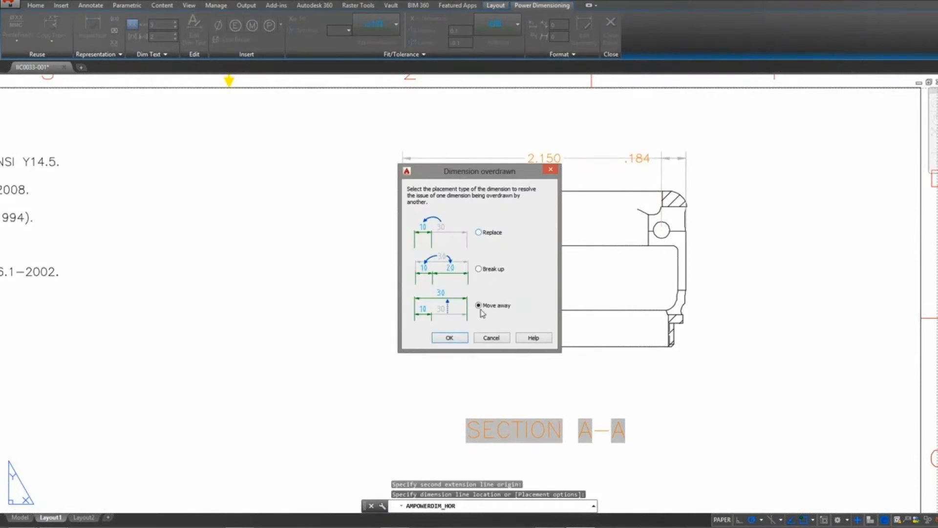
{"action": "left_click", "coordinate": [449, 337]}
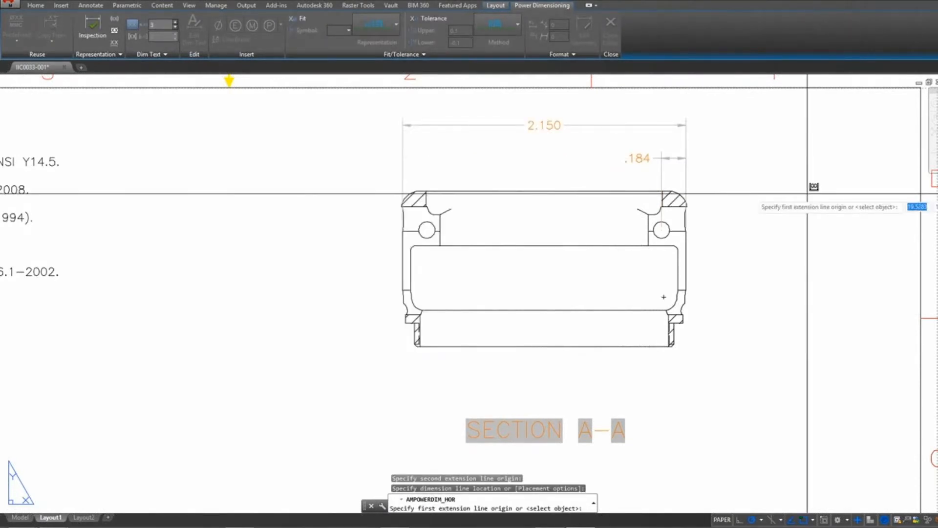
- Add a diameter power dimension to the left hole in section A-A, placed outside the view to its lower left
{"action": "key", "text": "Escape"}
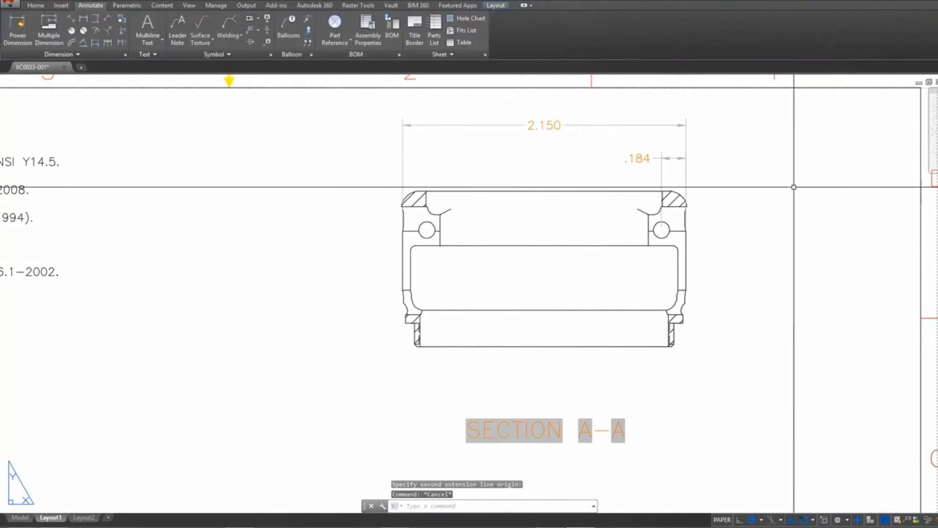
{"action": "left_click", "coordinate": [84, 34]}
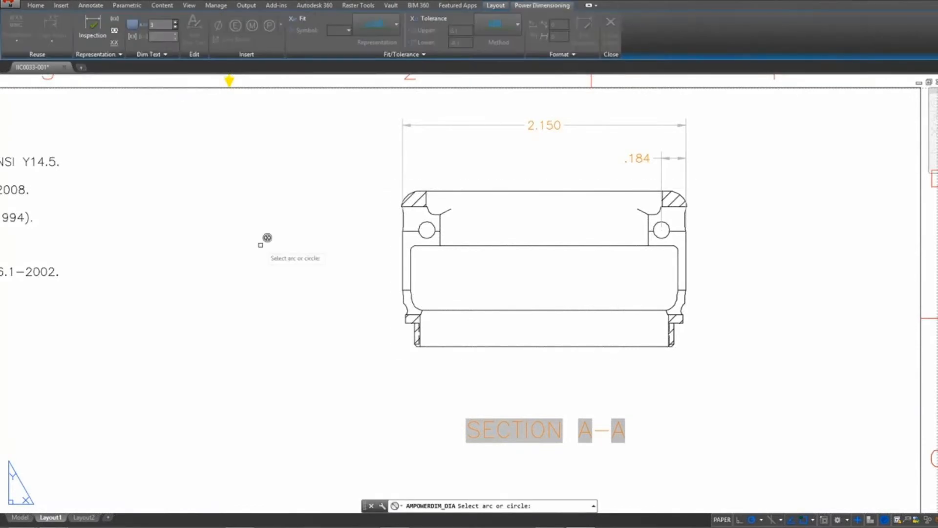
{"action": "left_click", "coordinate": [423, 237]}
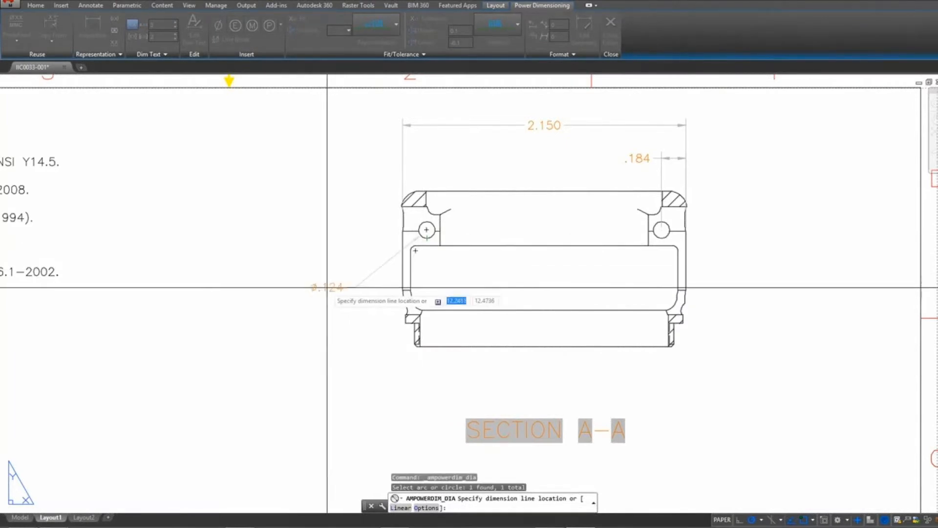
{"action": "left_click", "coordinate": [331, 292]}
{"action": "key", "text": "Escape"}
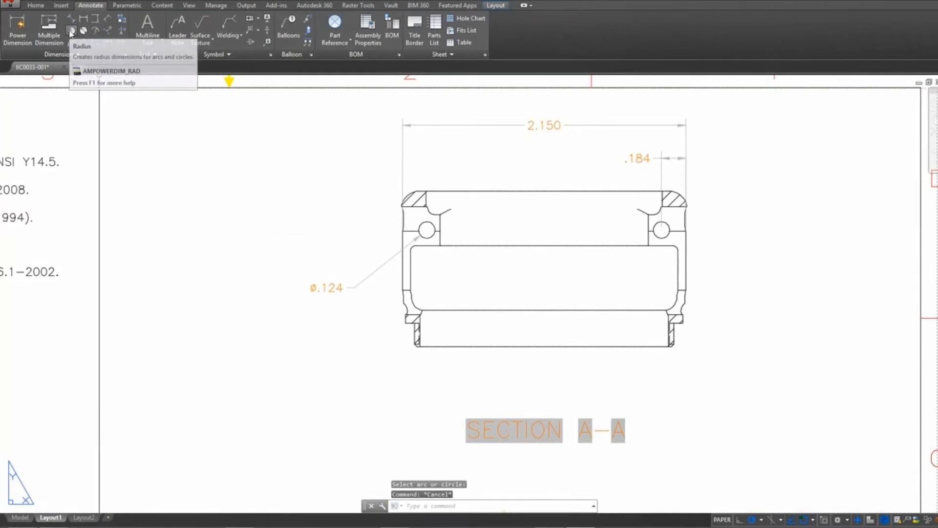
- Add a radius power dimension to section A-A's upper left outer corner arc, placed outside the view to its upper left
{"action": "left_click", "coordinate": [71, 32]}
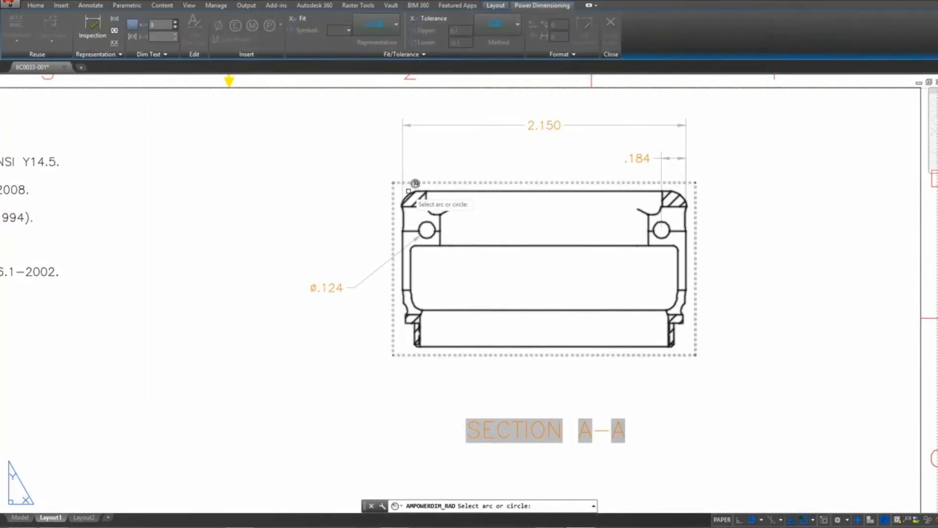
{"action": "left_click", "coordinate": [408, 192]}
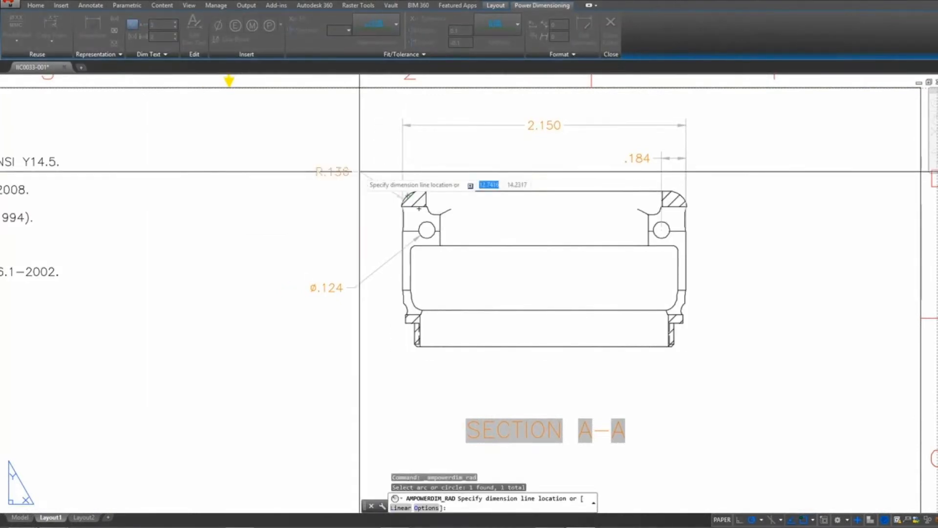
{"action": "left_click", "coordinate": [352, 163]}
{"action": "key", "text": "Escape"}
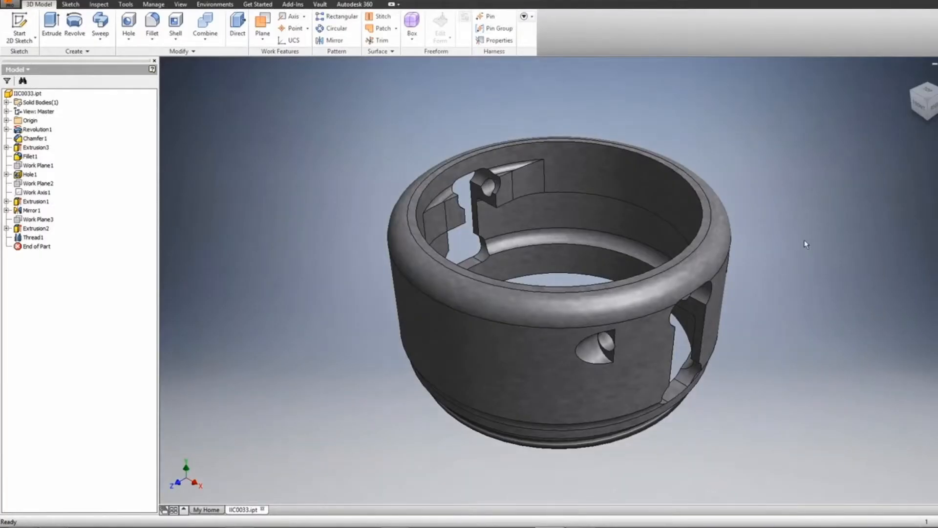
- Switch to the IIC0033 part in Inventor and set the diameter of its through hole, Hole1, to .156 in
{"action": "right_click", "coordinate": [805, 245]}
{"action": "left_click", "coordinate": [832, 272]}
{"action": "left_click", "coordinate": [610, 345]}
{"action": "left_click", "coordinate": [619, 331]}
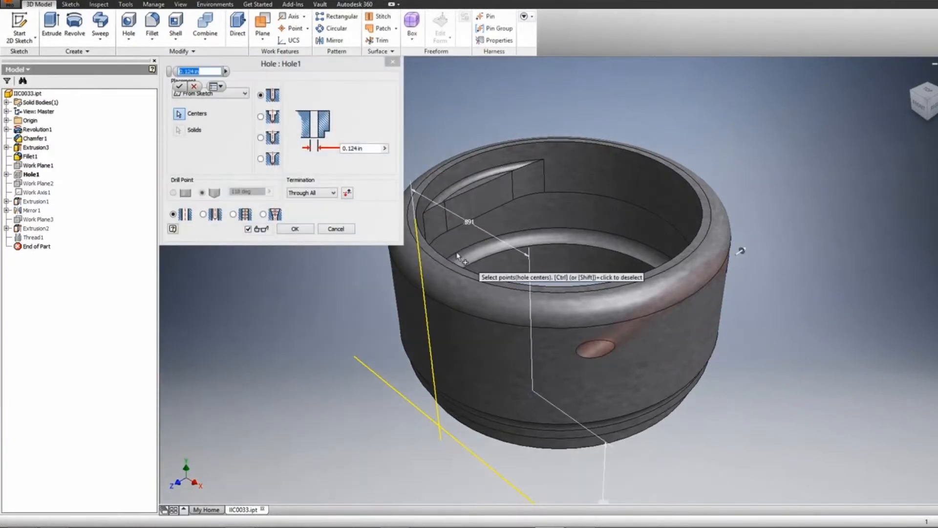
{"action": "left_click_drag", "start_coordinate": [368, 149], "coordinate": [341, 151]}
{"action": "type", "text": ".156"}
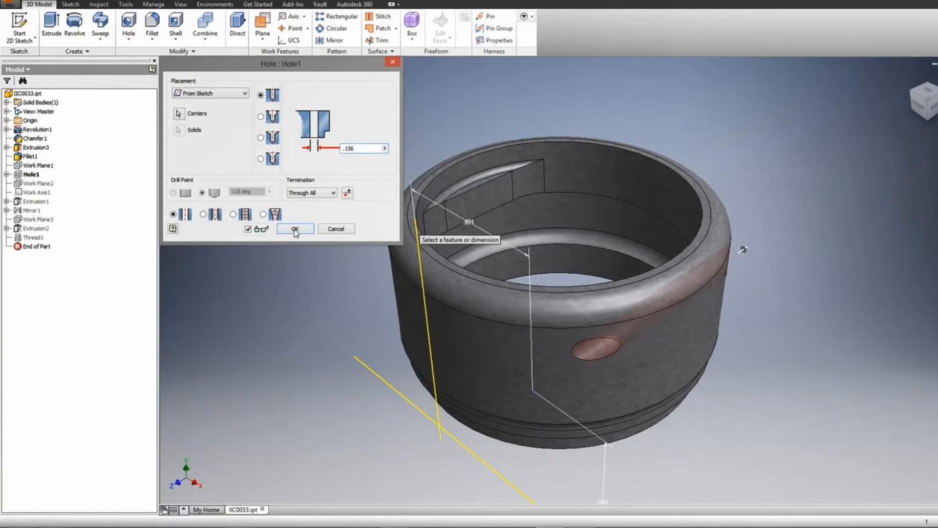
{"action": "left_click", "coordinate": [295, 229]}
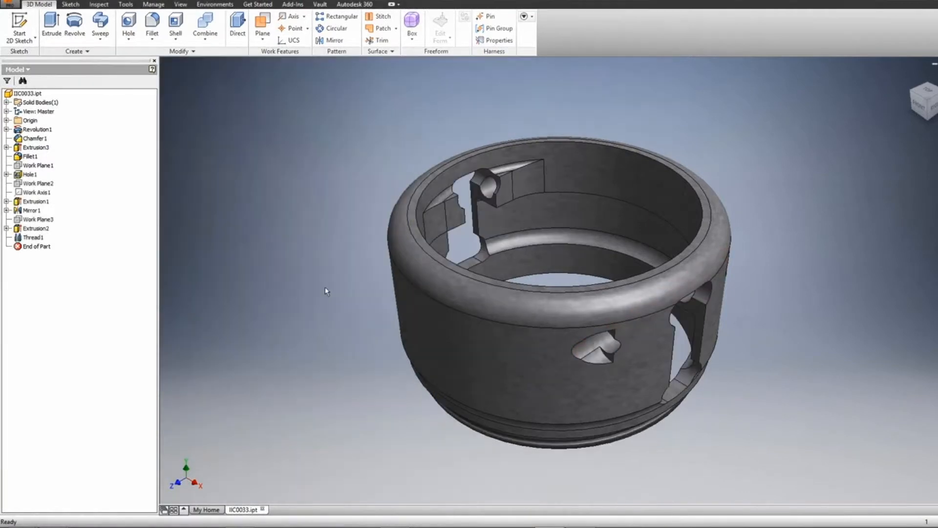
- Edit the sketch of the cut that meets the side hole, set its circle diameter to .275 in, and finish the sketch
{"action": "scroll", "coordinate": [323, 293], "scroll_direction": "down", "scroll_amount": 2}
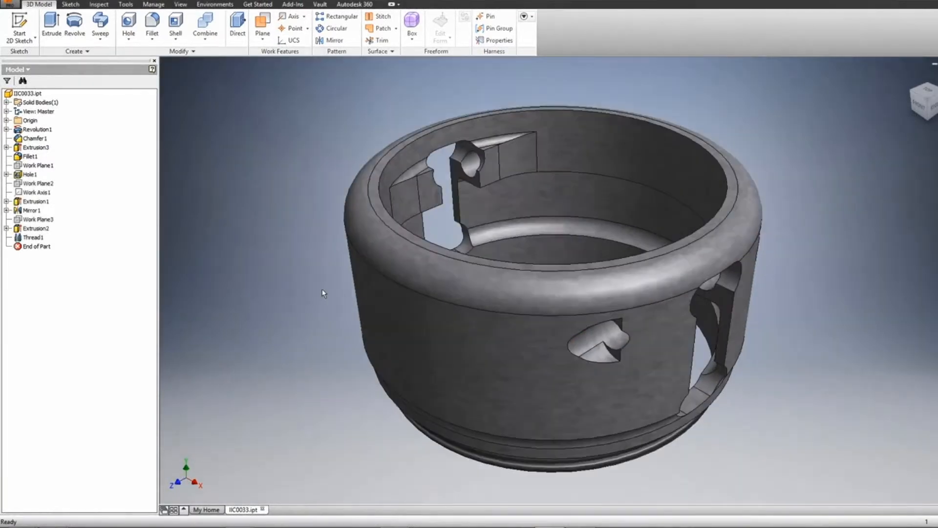
{"action": "left_click", "coordinate": [623, 337]}
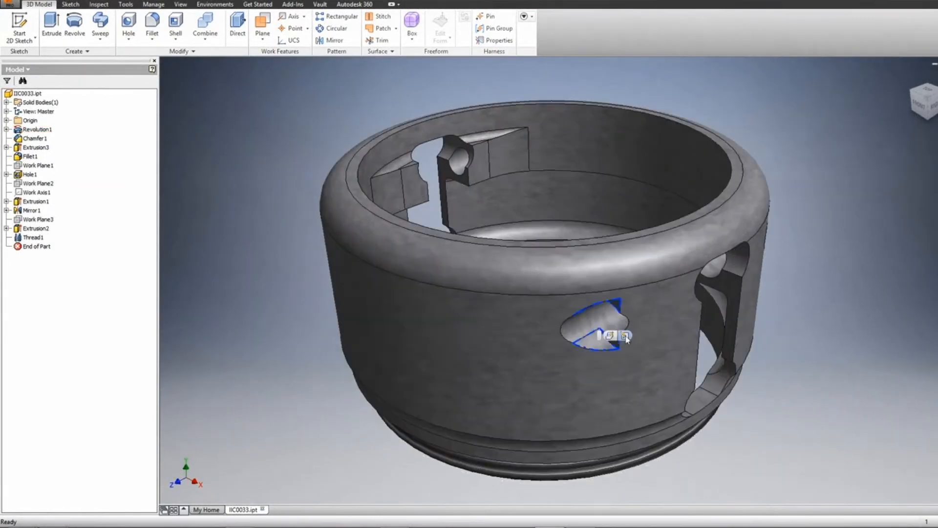
{"action": "left_click", "coordinate": [624, 336]}
{"action": "double_click", "coordinate": [645, 423]}
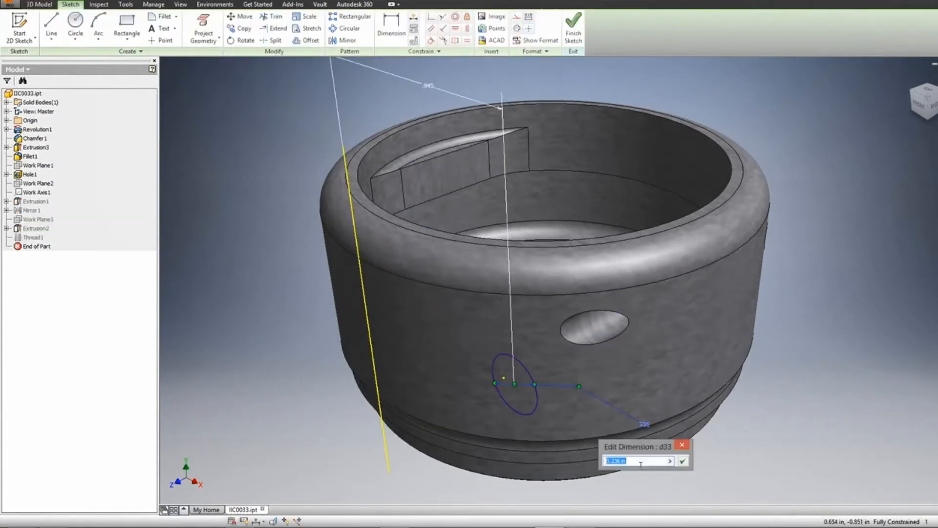
{"action": "type", "text": ".275"}
{"action": "key", "text": "Return"}
{"action": "right_click", "coordinate": [819, 264]}
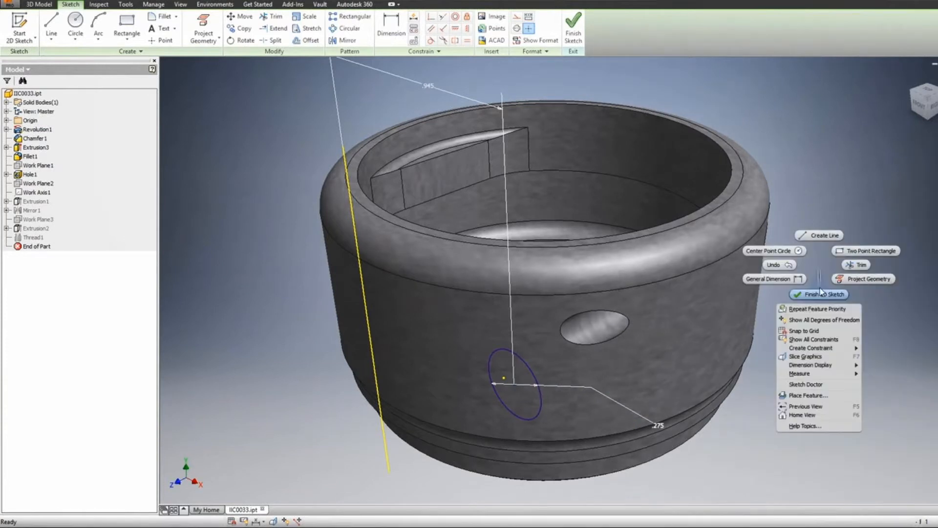
{"action": "left_click", "coordinate": [821, 293]}
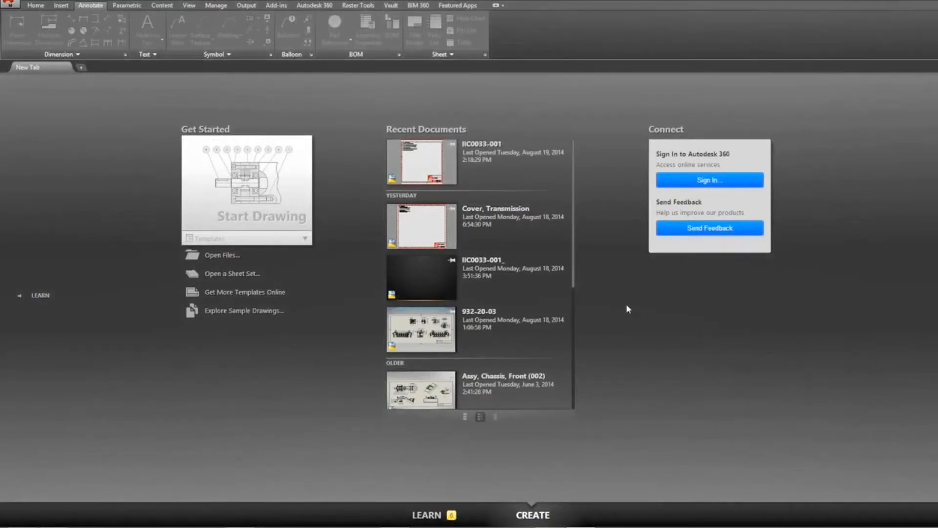
- Switch to AutoCAD Mechanical and reopen the recent drawing IIC0033-001
{"action": "left_click", "coordinate": [434, 164]}
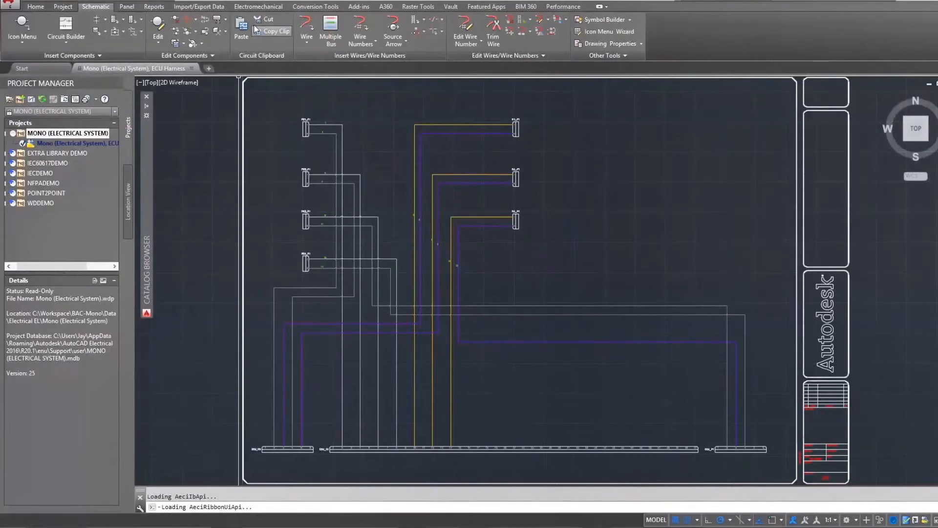
- In AutoCAD Electrical, link the project to the electromechanical link file Mono (Electrical System), ECU Harness.emx
{"action": "left_click", "coordinate": [258, 7]}
{"action": "left_click", "coordinate": [35, 38]}
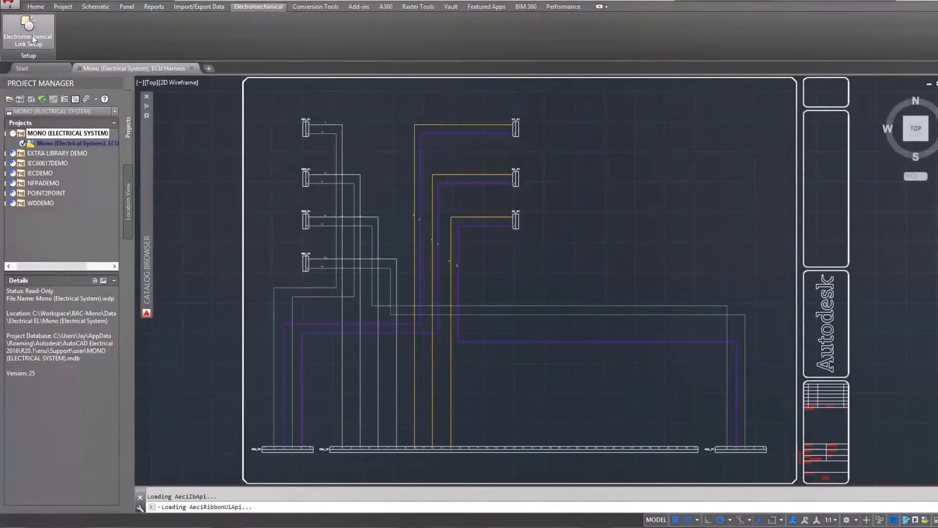
{"action": "left_click", "coordinate": [516, 310]}
{"action": "left_click", "coordinate": [469, 190]}
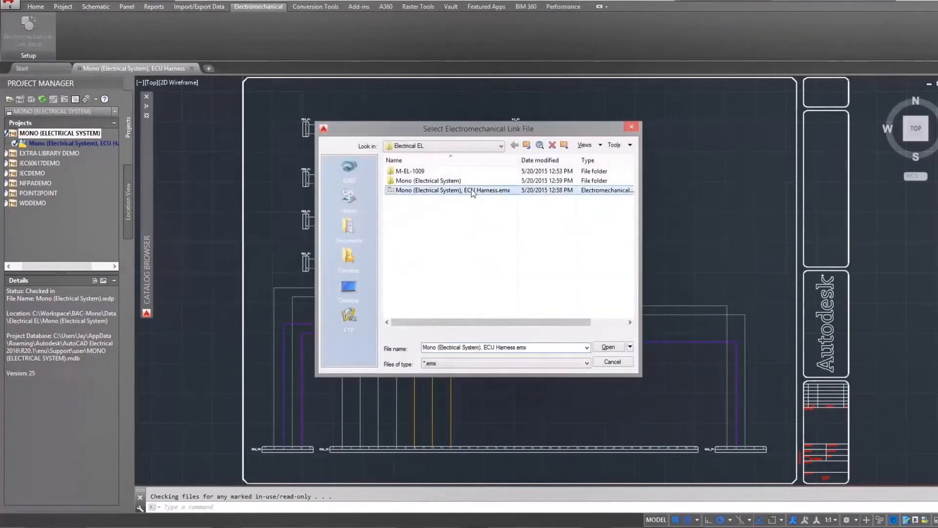
{"action": "left_click", "coordinate": [608, 346]}
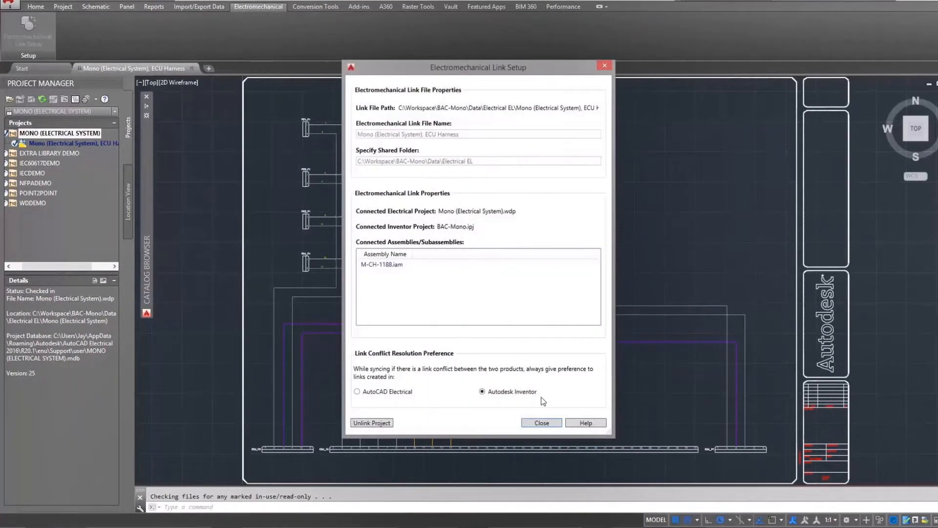
{"action": "left_click", "coordinate": [539, 423]}
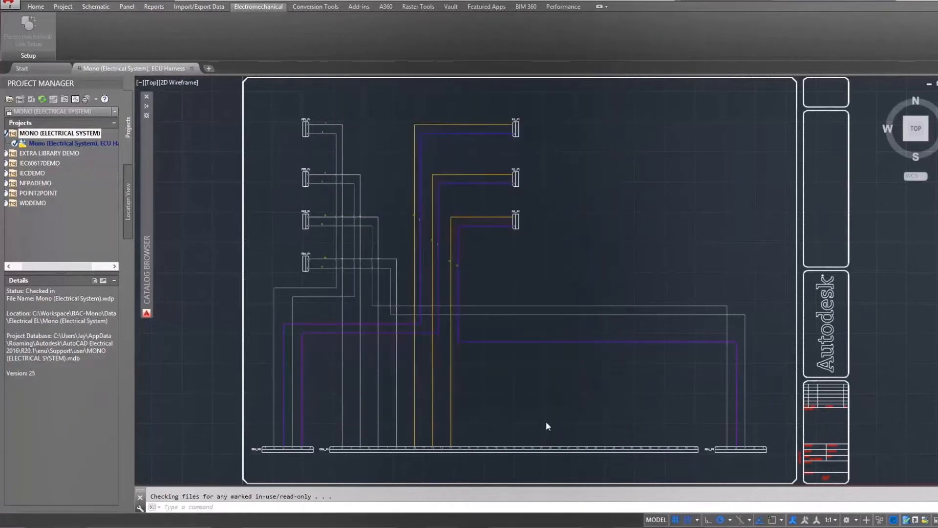
- From the location view, link ASDD612-41SN:1 to the plug ECUP3 : [P] of the long schematic connector, and inspect the pins of ECU_P1 : [P]
{"action": "left_click", "coordinate": [129, 192]}
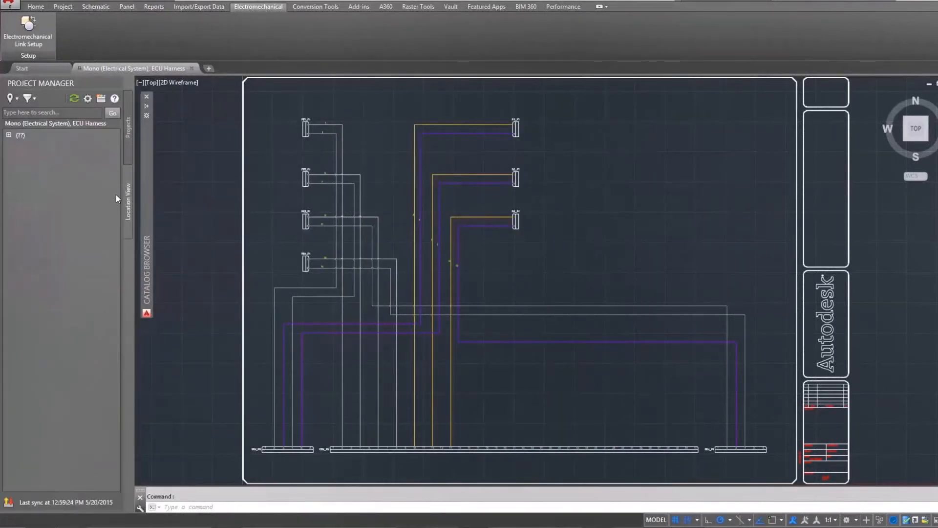
{"action": "left_click", "coordinate": [18, 143]}
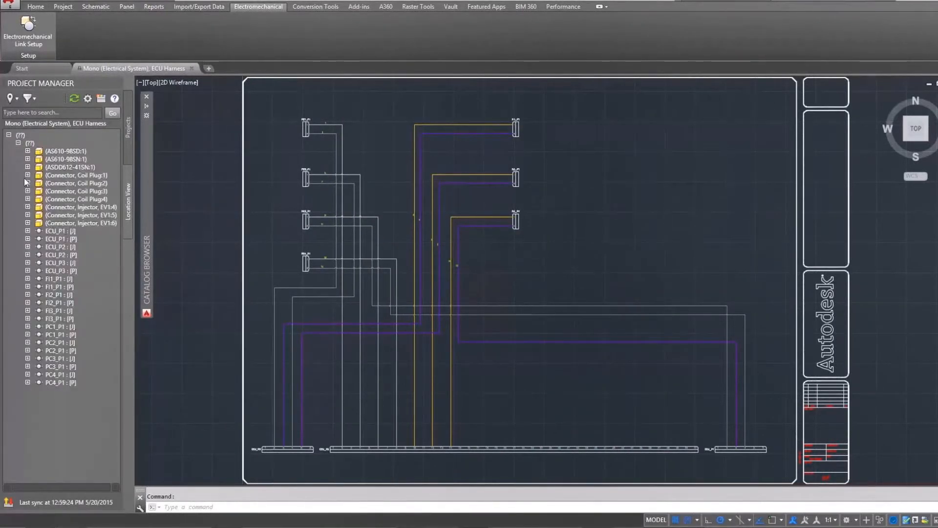
{"action": "right_click", "coordinate": [85, 167]}
{"action": "left_click", "coordinate": [183, 185]}
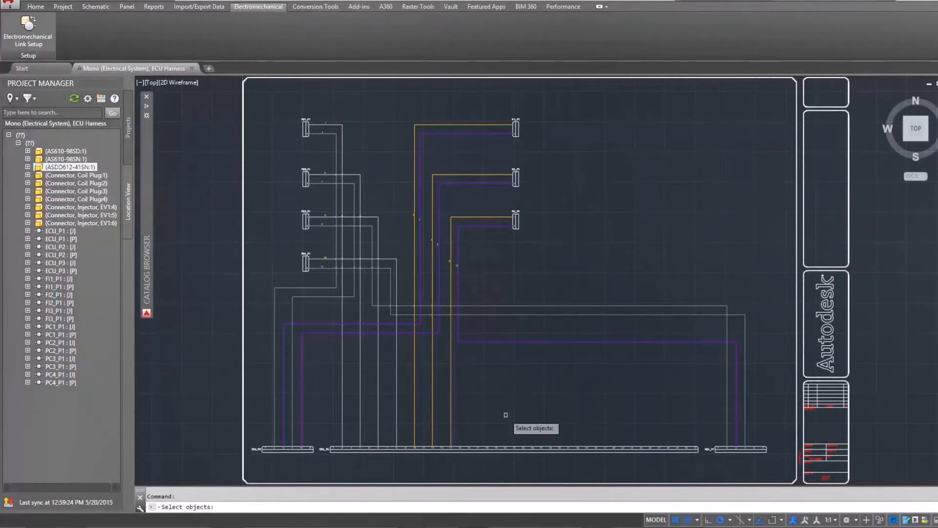
{"action": "left_click", "coordinate": [507, 450]}
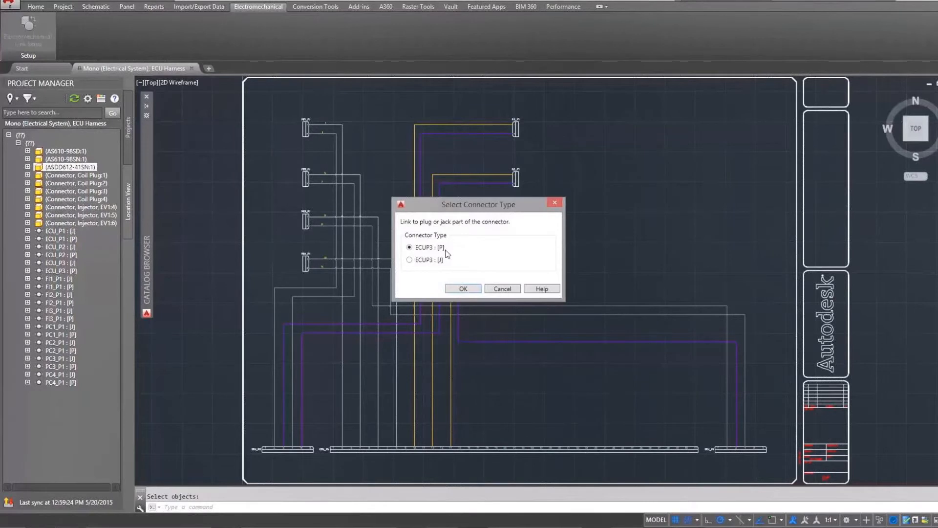
{"action": "left_click", "coordinate": [464, 289]}
{"action": "left_click", "coordinate": [514, 267]}
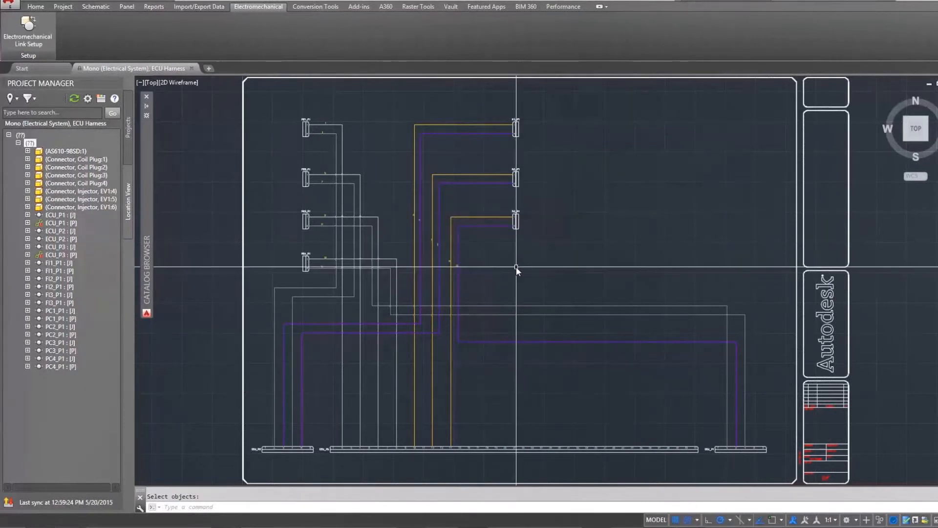
{"action": "left_click", "coordinate": [27, 223]}
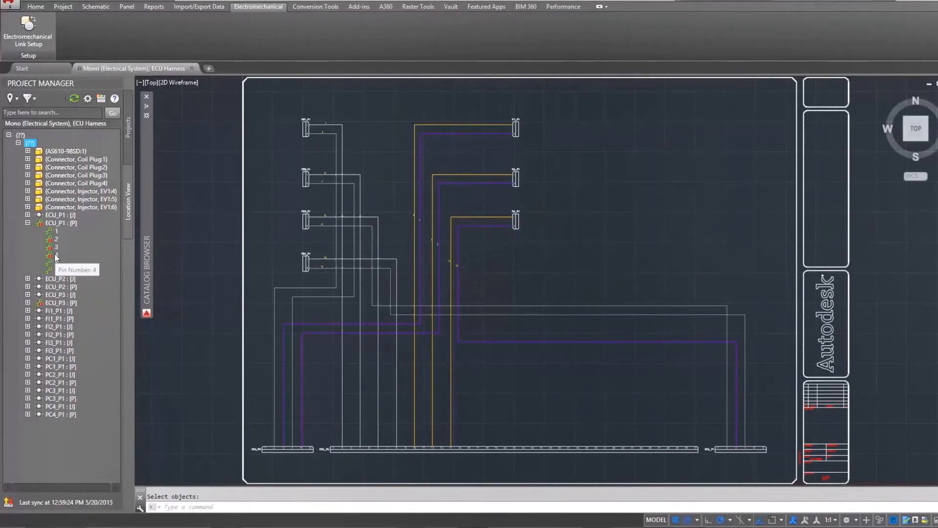
{"action": "left_click", "coordinate": [27, 222]}
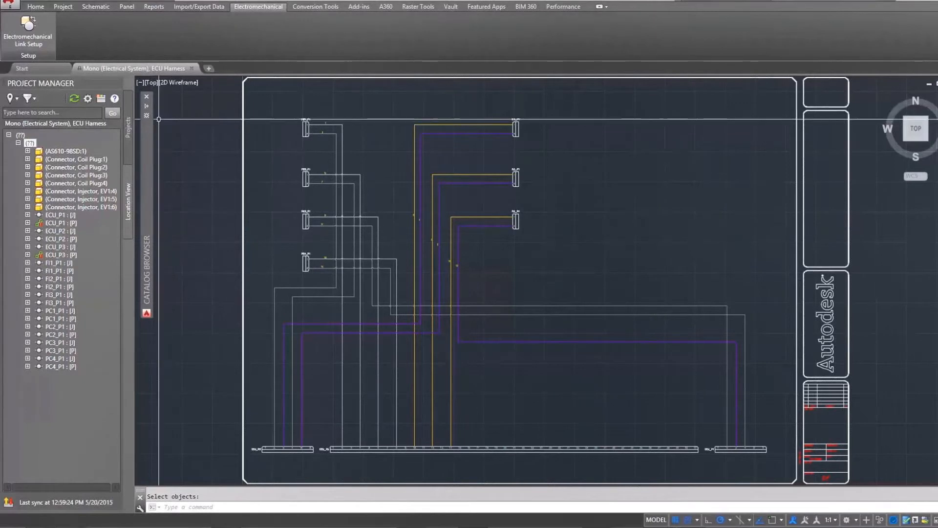
- Search the connector catalog for BOSCH and insert the EV1 fuel injector connector below the lowest connector in the injector column
{"action": "mouse_move", "coordinate": [147, 108]}
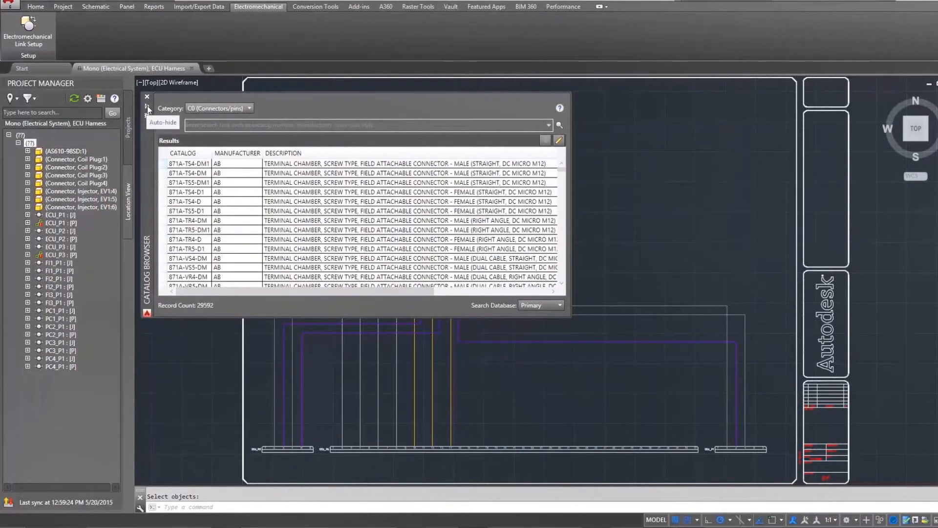
{"action": "left_click", "coordinate": [217, 126]}
{"action": "type", "text": "BOSCH"}
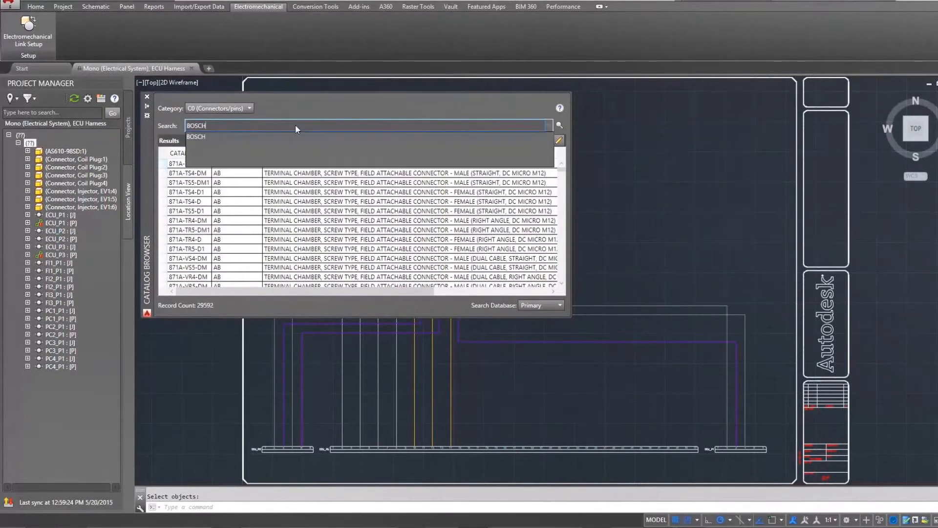
{"action": "left_click", "coordinate": [559, 127]}
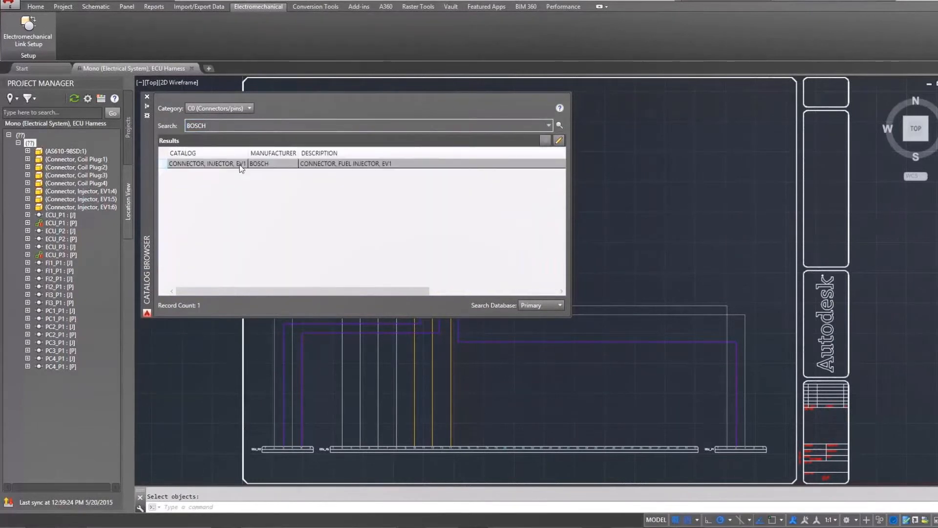
{"action": "left_click", "coordinate": [240, 168]}
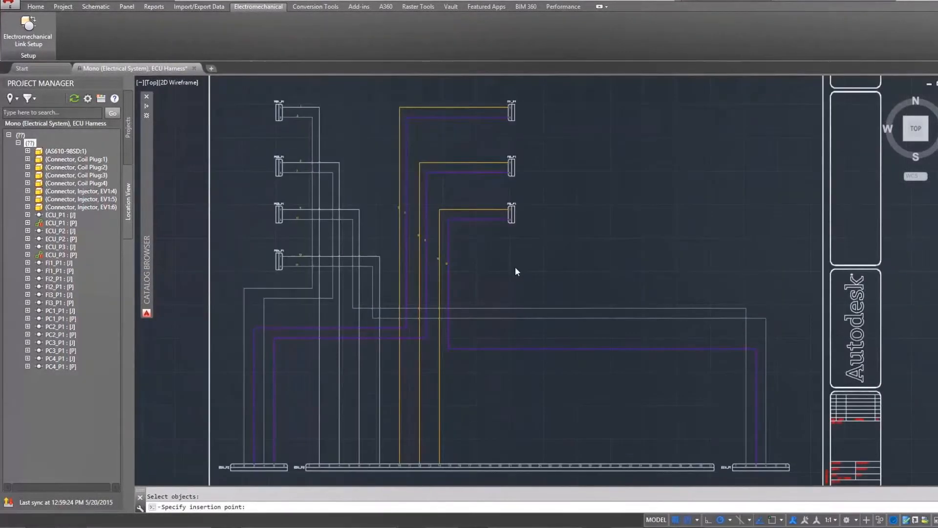
{"action": "scroll", "coordinate": [461, 294], "scroll_direction": "up", "scroll_amount": 2}
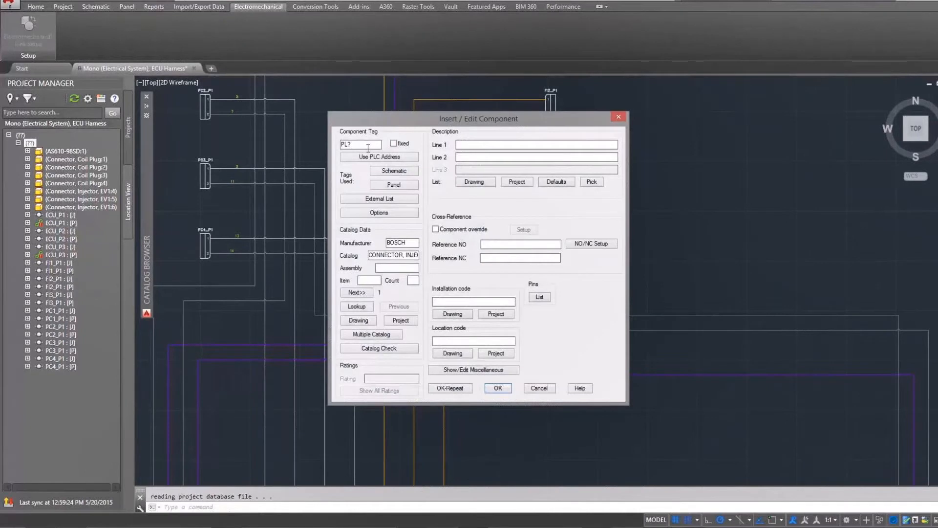
- Set the inserted injector connector's component tag to FI4_P1
{"action": "left_click_drag", "start_coordinate": [368, 147], "coordinate": [330, 143]}
{"action": "type", "text": "FI4_P1"}
{"action": "left_click", "coordinate": [498, 388]}
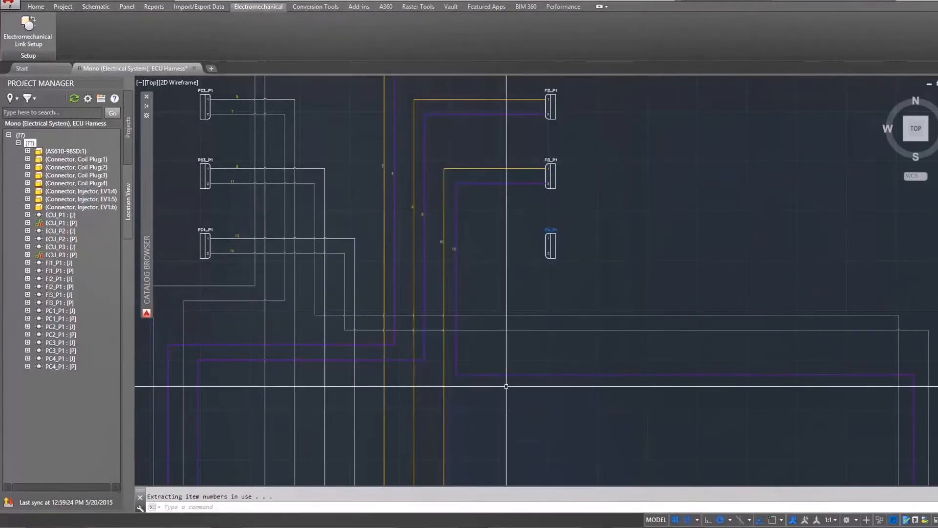
- Draw a 12AWG-ORG wire from the upper pin of FI4_P1 down to the long ECU connector, beside the existing orange wires
{"action": "mouse_move", "coordinate": [498, 387]}
{"action": "middle_mouse_down"}
{"action": "mouse_move", "coordinate": [418, 312]}
{"action": "mouse_move", "coordinate": [335, 307]}
{"action": "middle_mouse_up"}
{"action": "left_click", "coordinate": [99, 8]}
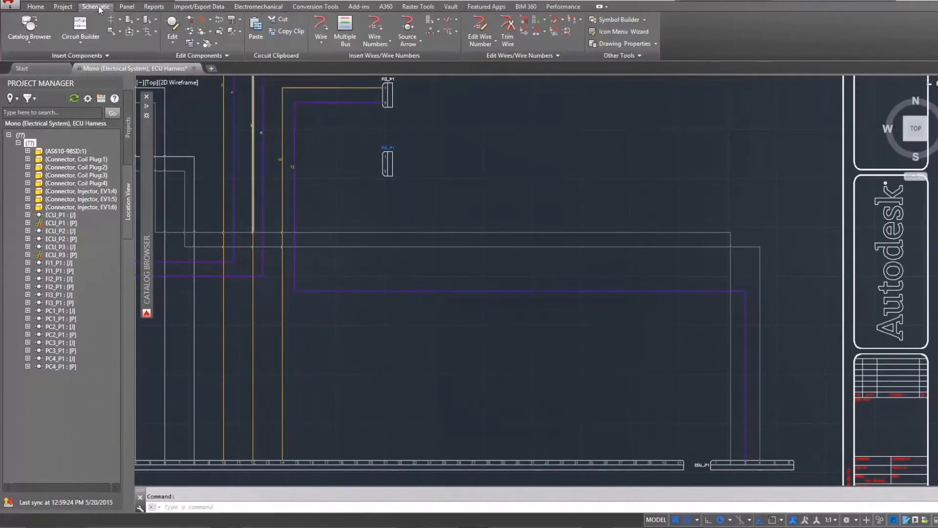
{"action": "left_click", "coordinate": [321, 24]}
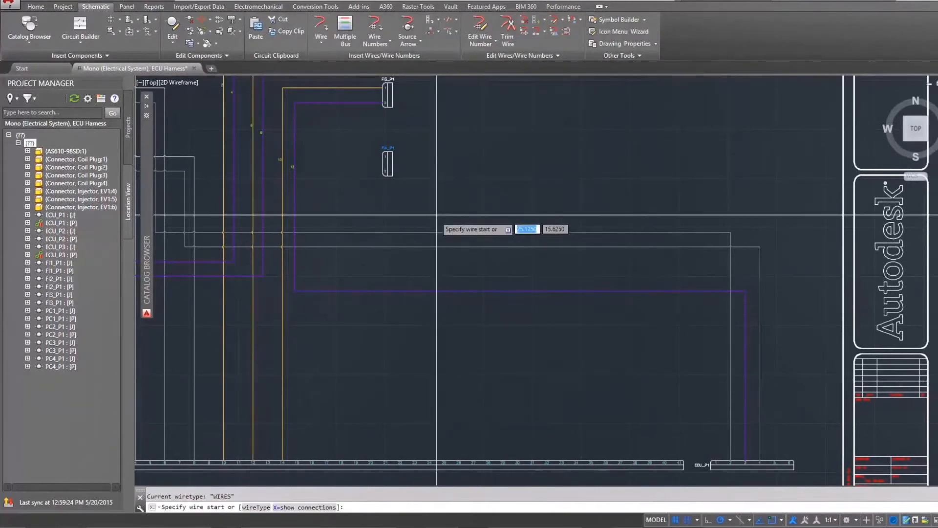
{"action": "type", "text": "T"}
{"action": "key", "text": "Return"}
{"action": "double_click", "coordinate": [419, 171]}
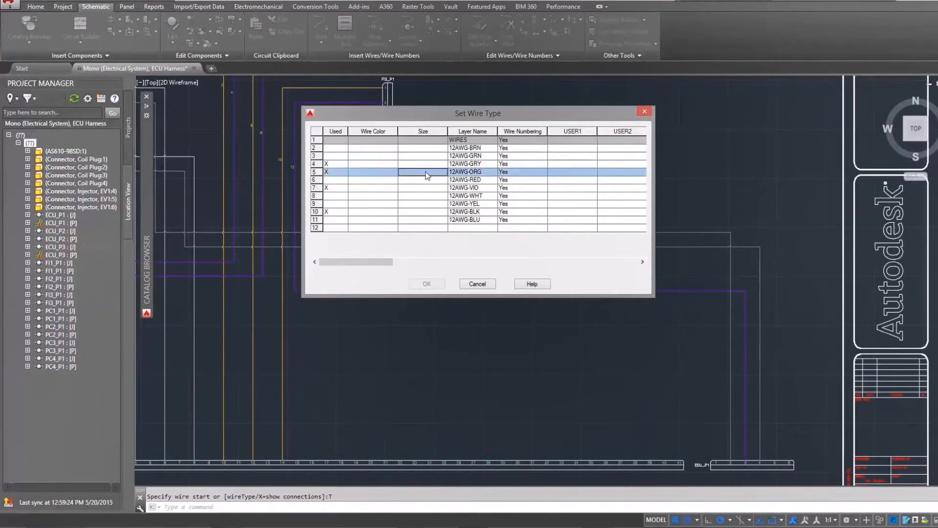
{"action": "type", "text": "X"}
{"action": "key", "text": "Return"}
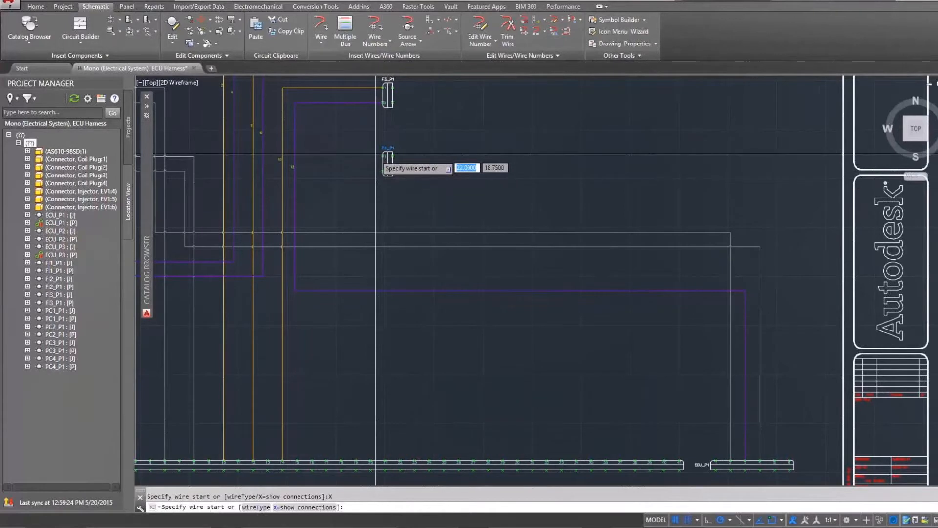
{"action": "left_click", "coordinate": [383, 156]}
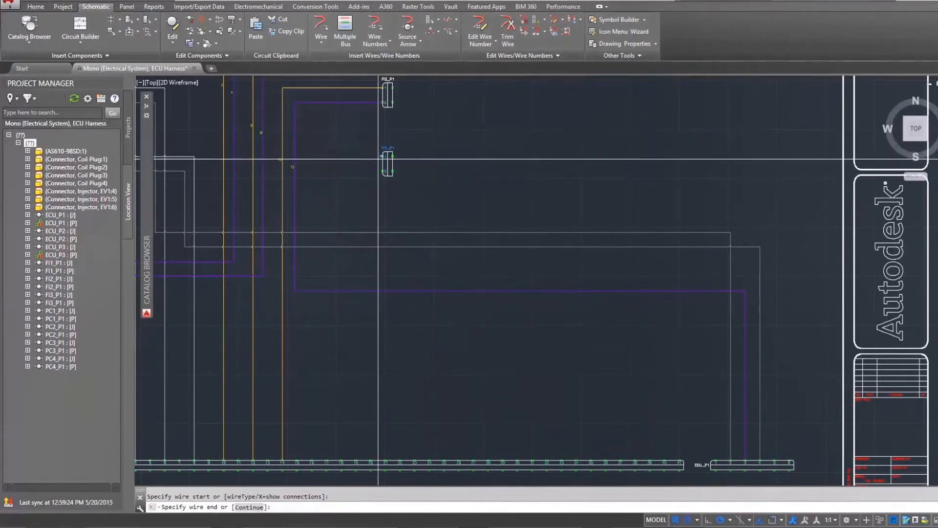
{"action": "left_click", "coordinate": [311, 462]}
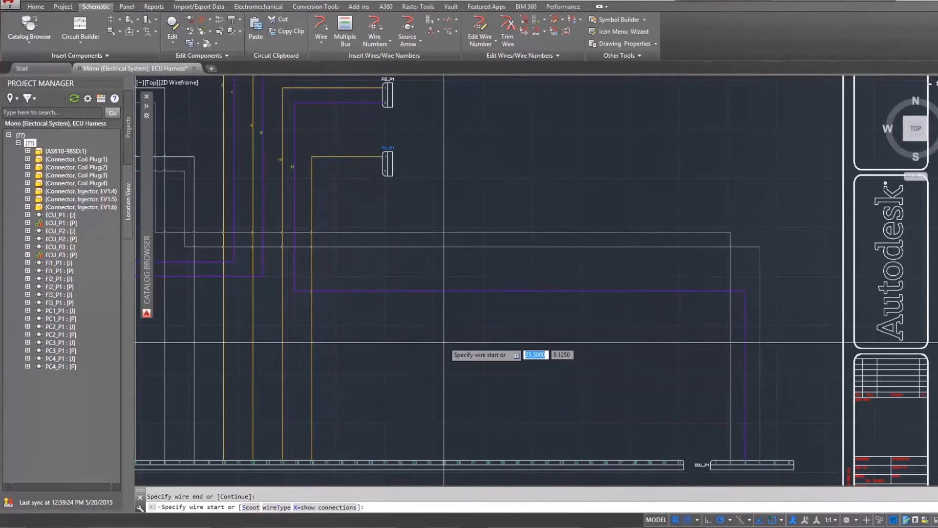
- Draw a 12AWG-VIO wire from the lower pin of FI4_P1, below the existing violet run, to the short ECU connector at the drawing's lower right
{"action": "type", "text": "T"}
{"action": "key", "text": "Return"}
{"action": "double_click", "coordinate": [437, 189]}
{"action": "left_click", "coordinate": [385, 171]}
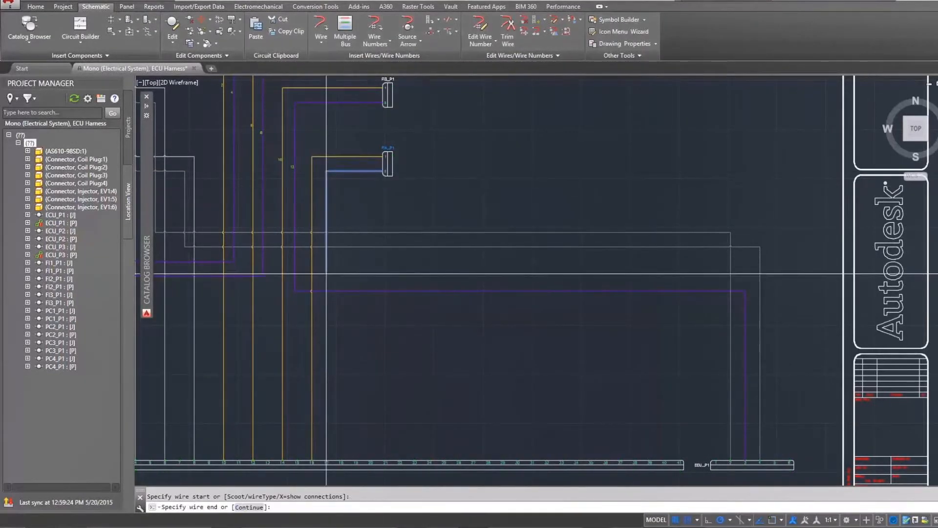
{"action": "left_click", "coordinate": [326, 305]}
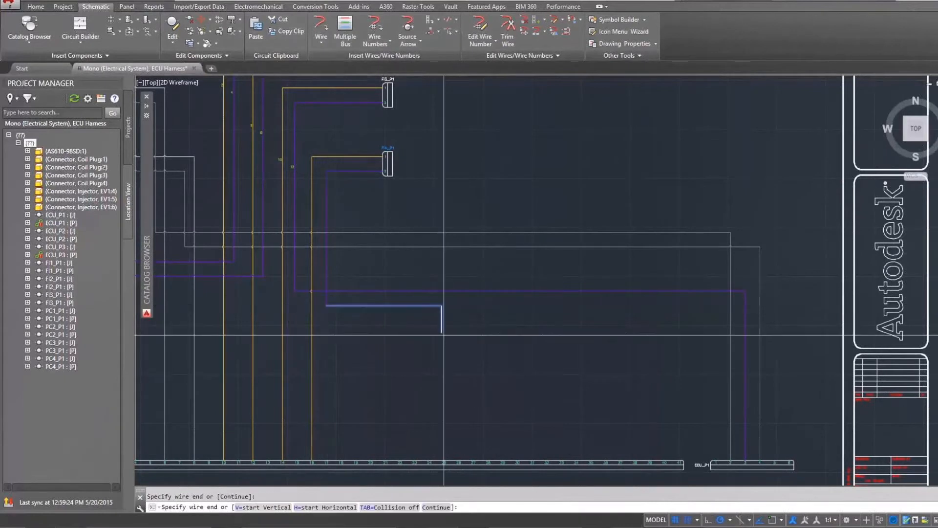
{"action": "left_click", "coordinate": [774, 462]}
- Sync the data of the wired schematic between the linked projects
{"action": "type", "text": "z"}
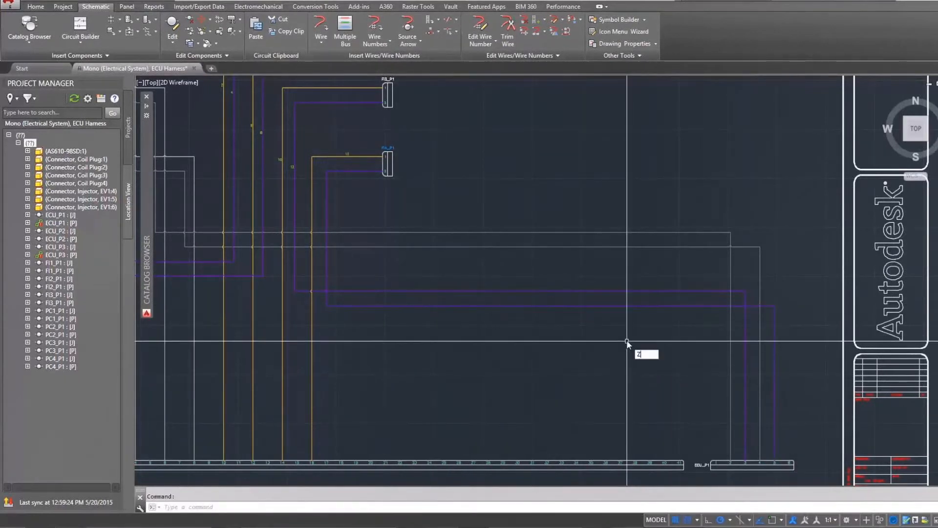
{"action": "key", "text": "Return"}
{"action": "type", "text": "e"}
{"action": "key", "text": "Return"}
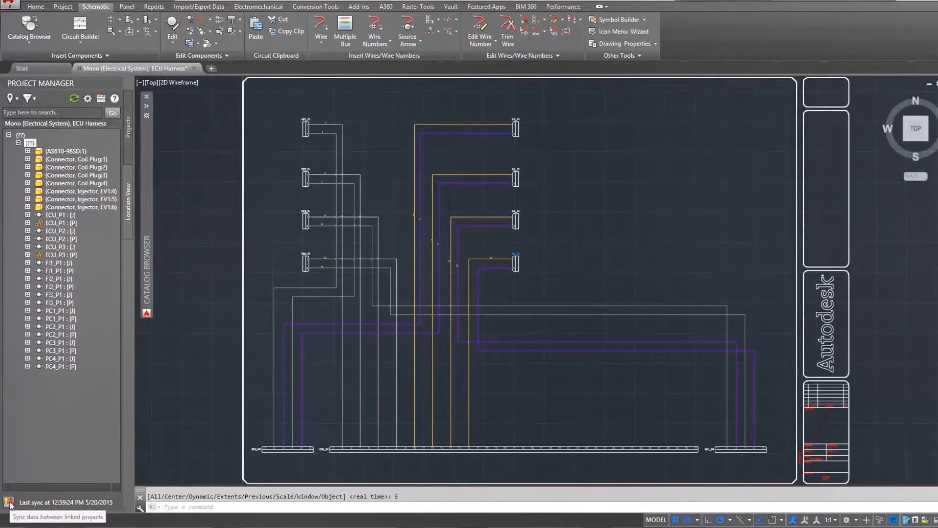
{"action": "left_click", "coordinate": [8, 503]}
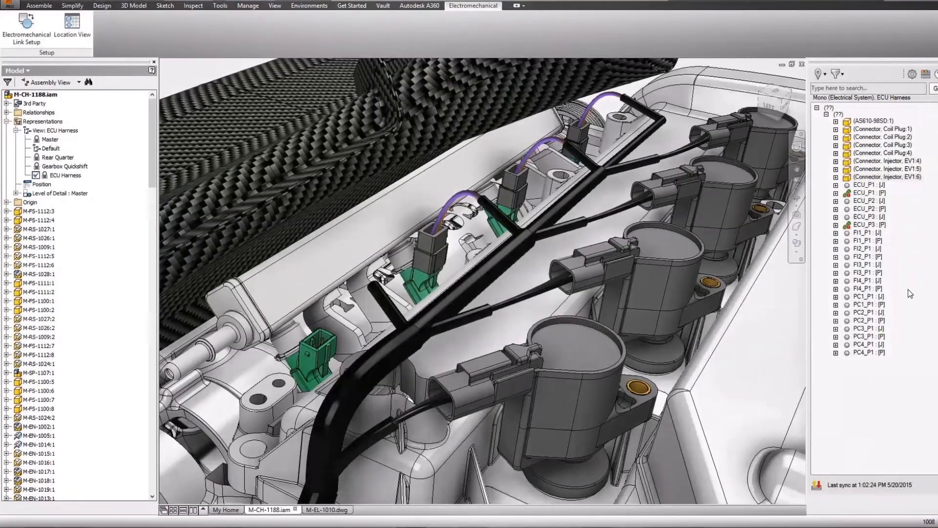
- In Inventor, assign the BOSCH part CONNECTOR, INJECTOR, EV1 from the electrical catalog to FI4_P1 : [P] for placement in the assembly
{"action": "left_click", "coordinate": [866, 289]}
{"action": "right_click", "coordinate": [866, 291]}
{"action": "left_click", "coordinate": [832, 295]}
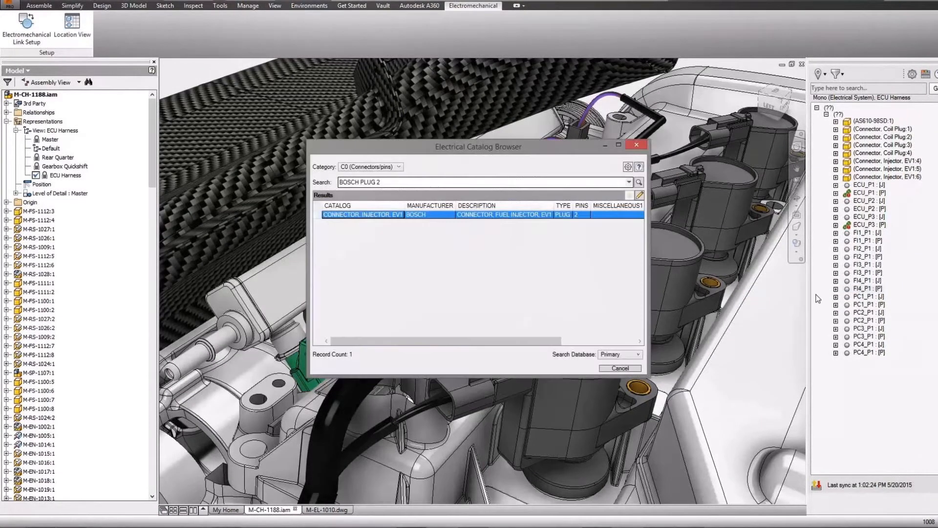
{"action": "left_click", "coordinate": [414, 215]}
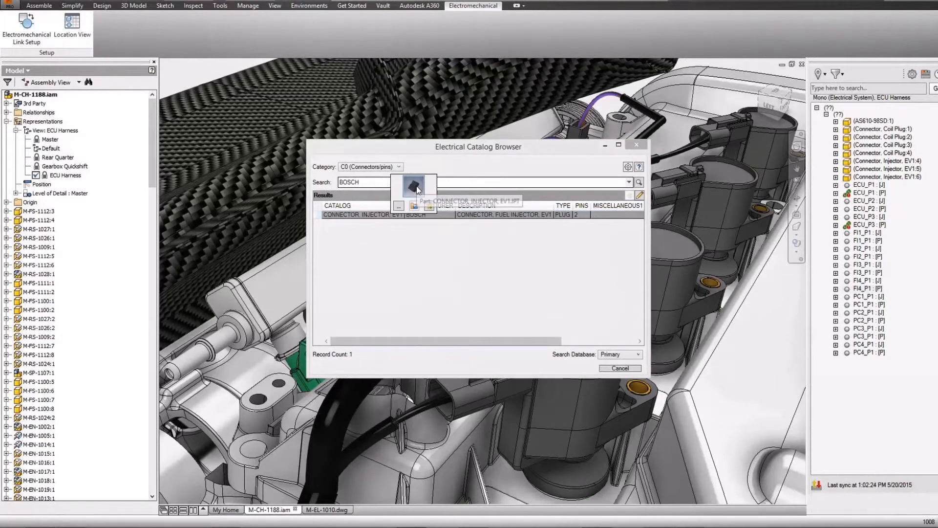
{"action": "left_click", "coordinate": [415, 186]}
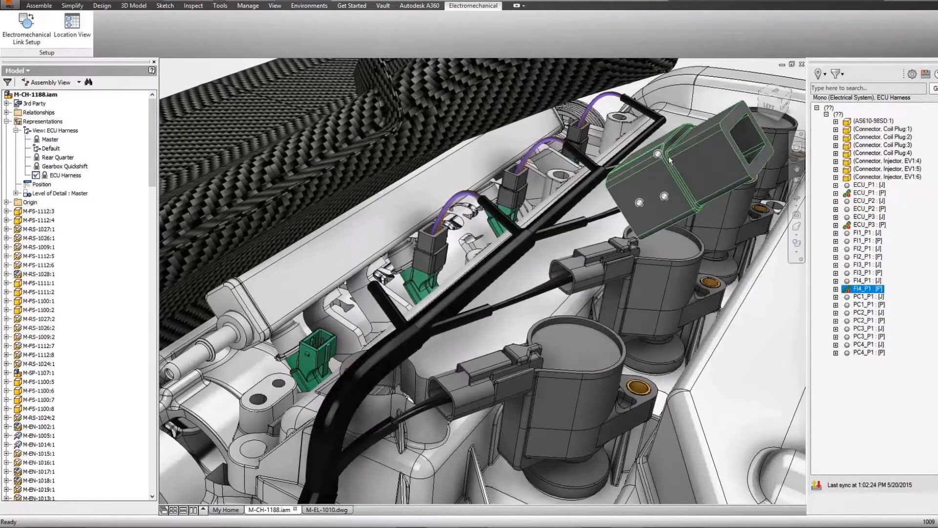
- Constrain the new FI4_P1 plug onto the open green fuel injector, seated like the neighbouring plugs
{"action": "left_click_drag", "start_coordinate": [645, 168], "coordinate": [329, 350], "text": "alt"}
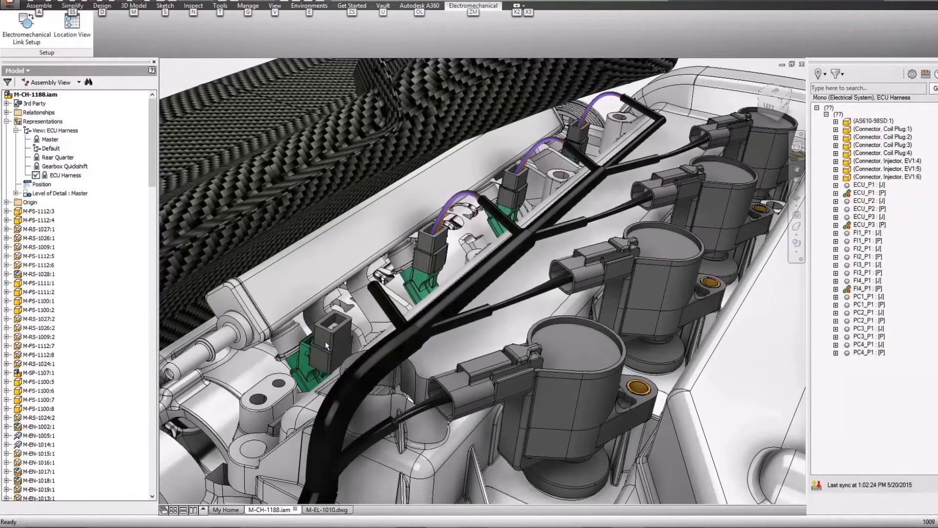
{"action": "left_click", "coordinate": [338, 340]}
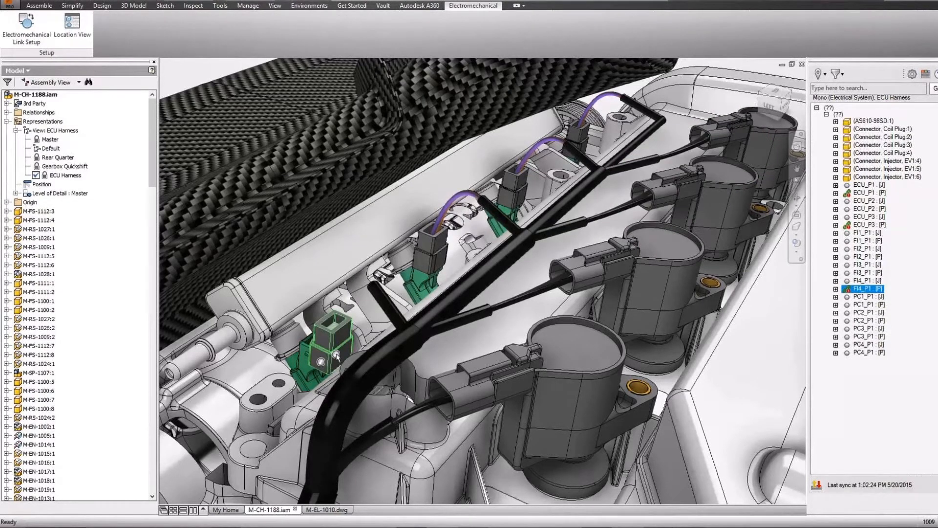
{"action": "left_click_drag", "start_coordinate": [337, 355], "coordinate": [330, 311]}
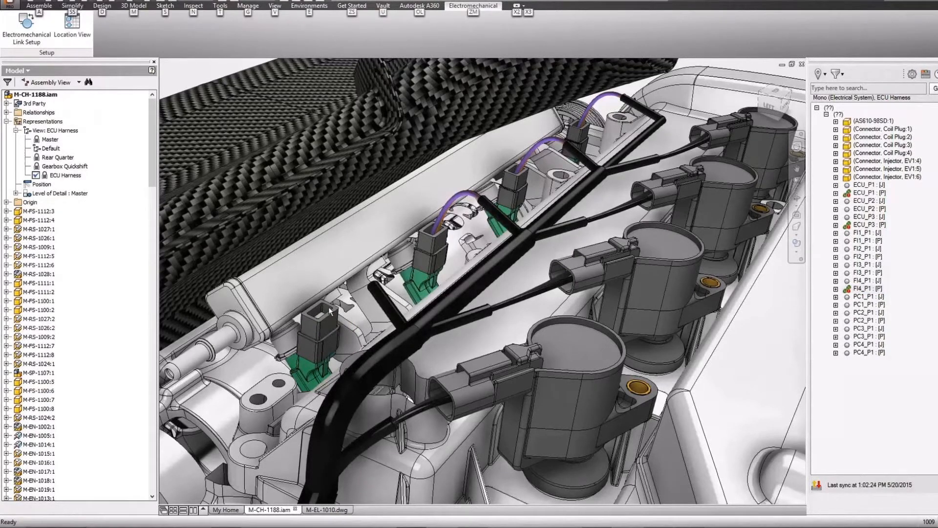
- Inspect the pins of FI4_P1 : [P], check out all harness files and automatically route its new wires through the harness segments
{"action": "left_click", "coordinate": [838, 288]}
{"action": "left_click", "coordinate": [836, 289]}
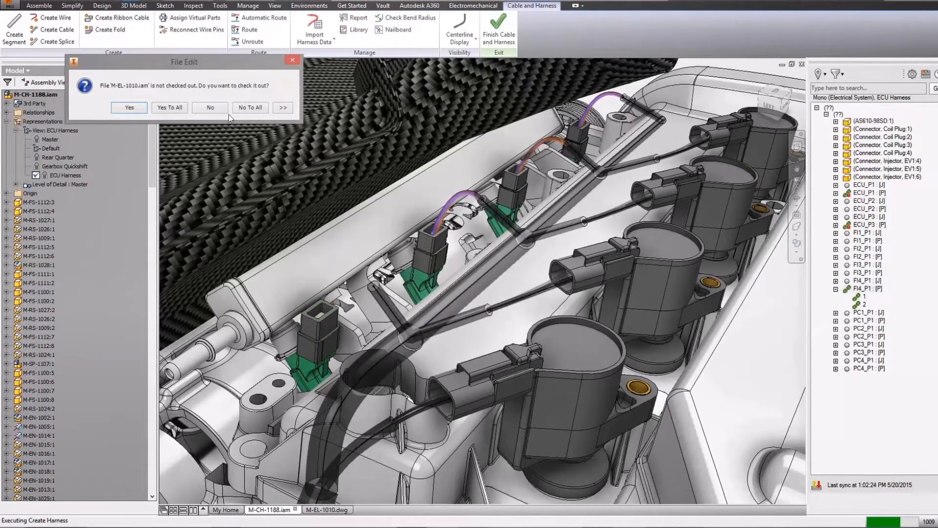
{"action": "left_click", "coordinate": [175, 108]}
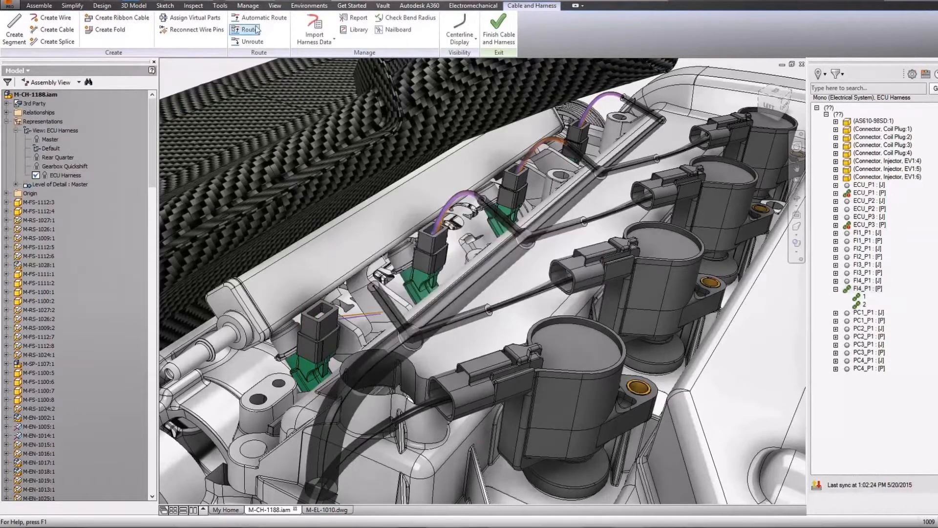
{"action": "left_click", "coordinate": [259, 18]}
{"action": "left_click", "coordinate": [242, 85]}
{"action": "left_click", "coordinate": [204, 117]}
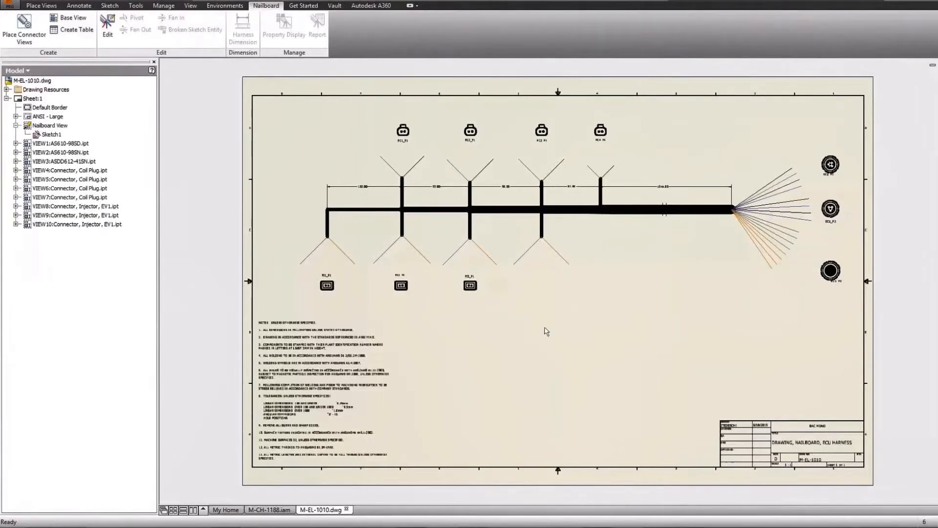
- In the nailboard drawing M-EL-1010.dwg, place the FI4_P1 connector view with Front(XY) orientation at 1:1 scale below its wire branch
{"action": "scroll", "coordinate": [576, 306], "scroll_direction": "up", "scroll_amount": 3}
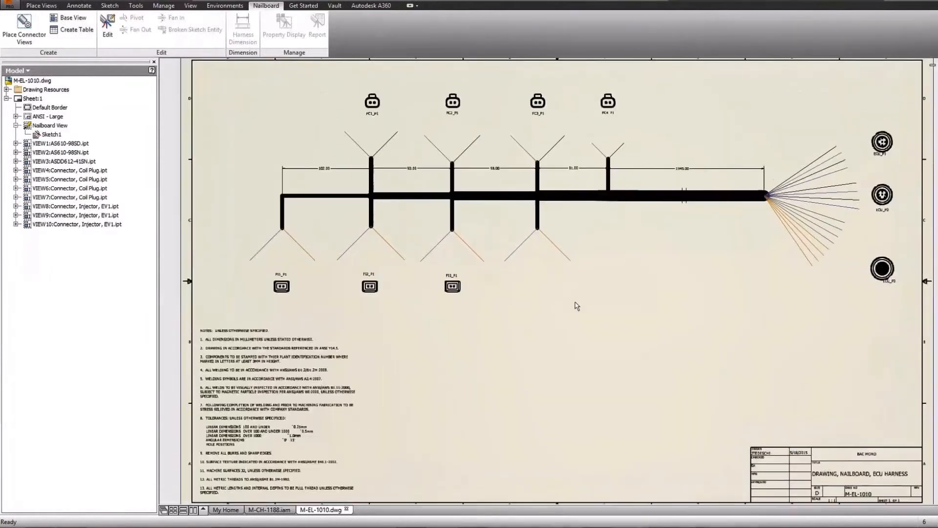
{"action": "scroll", "coordinate": [576, 306], "scroll_direction": "up", "scroll_amount": 1}
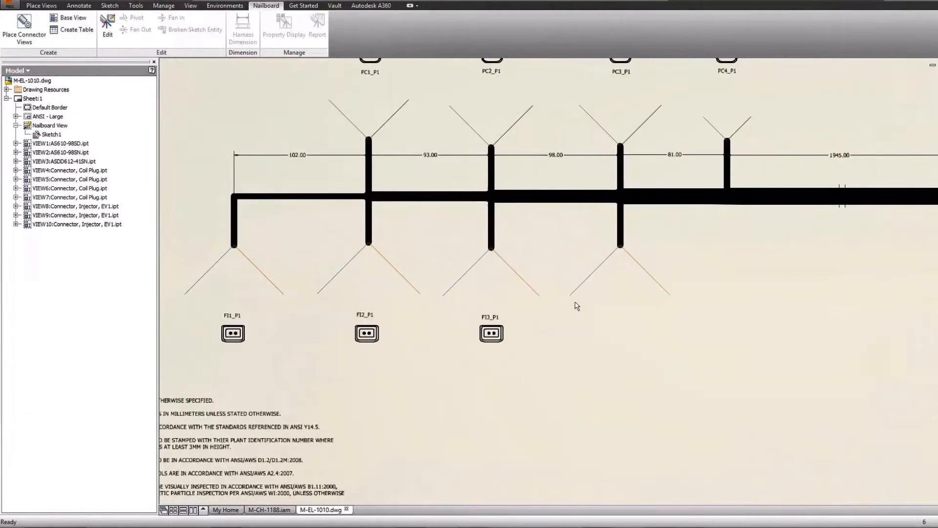
{"action": "scroll", "coordinate": [576, 306], "scroll_direction": "up", "scroll_amount": 1}
{"action": "scroll", "coordinate": [577, 306], "scroll_direction": "right", "scroll_amount": 1}
{"action": "scroll", "coordinate": [576, 306], "scroll_direction": "up", "scroll_amount": 1}
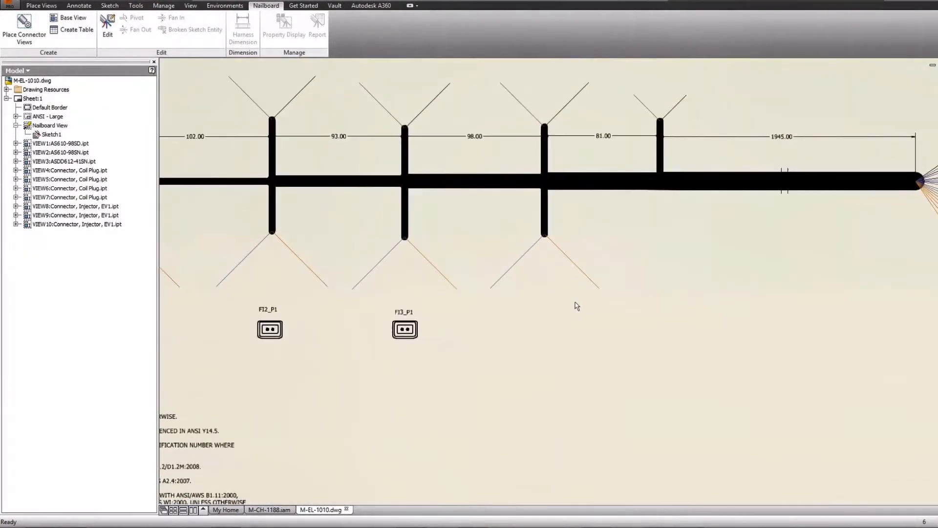
{"action": "scroll", "coordinate": [504, 244], "scroll_direction": "up", "scroll_amount": 1}
{"action": "left_click", "coordinate": [24, 27]}
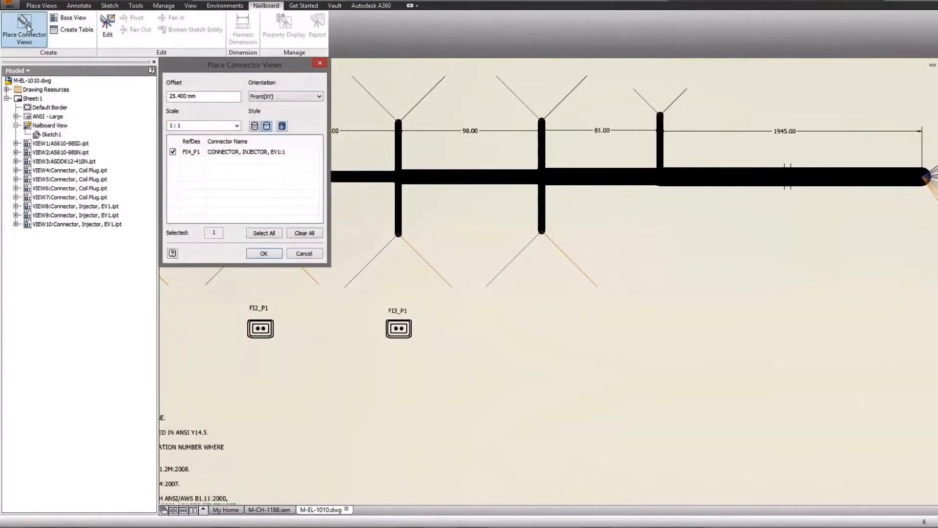
{"action": "left_click", "coordinate": [264, 253]}
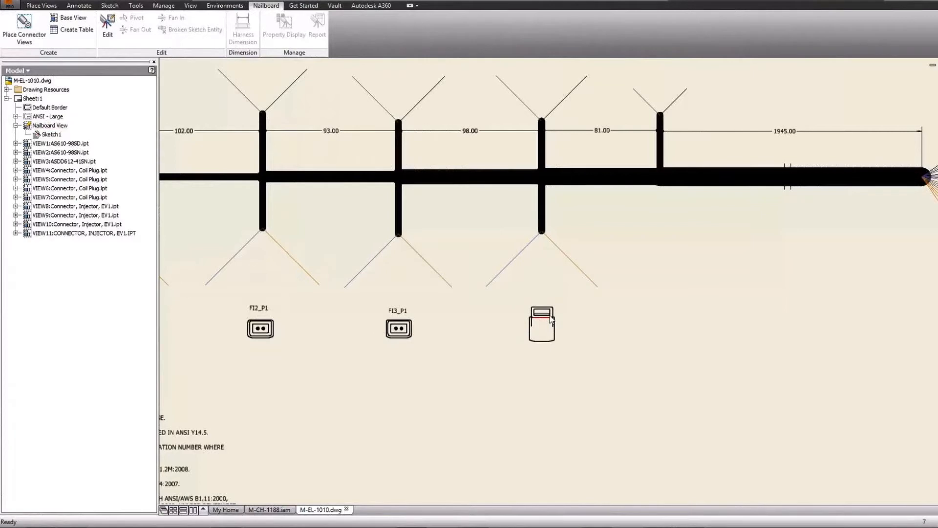
- Give the new FI4_P1 connector view a custom orientation looking straight at its two-pin opening, in orthographic projection
{"action": "right_click", "coordinate": [551, 320]}
{"action": "left_click", "coordinate": [561, 262]}
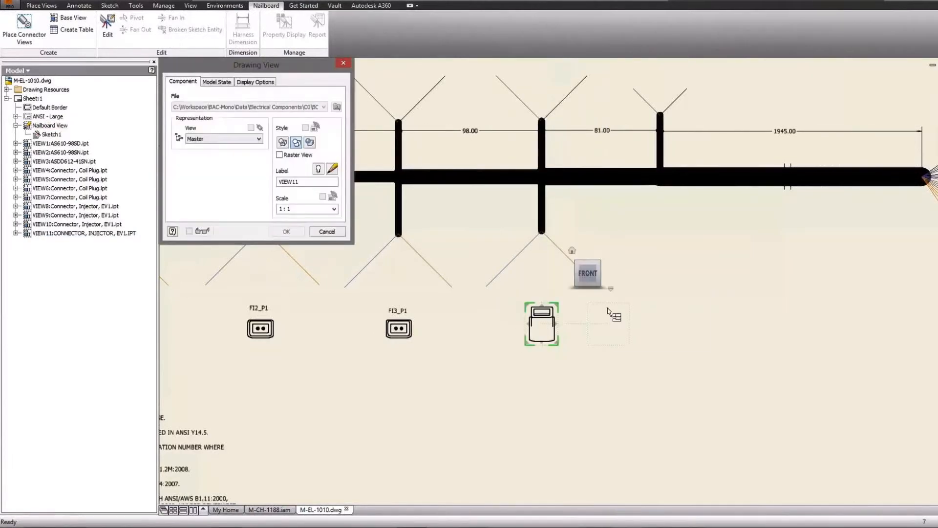
{"action": "right_click", "coordinate": [611, 288]}
{"action": "left_click", "coordinate": [649, 345]}
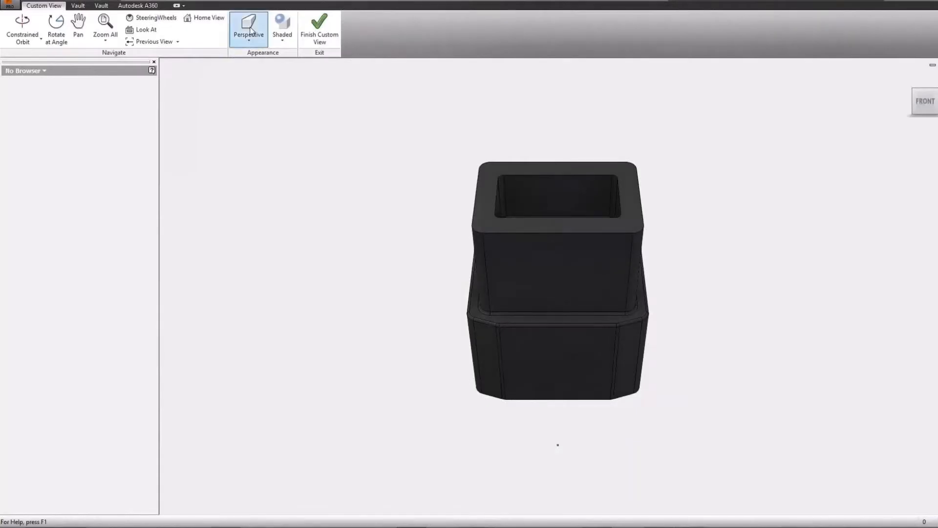
{"action": "left_click", "coordinate": [146, 30]}
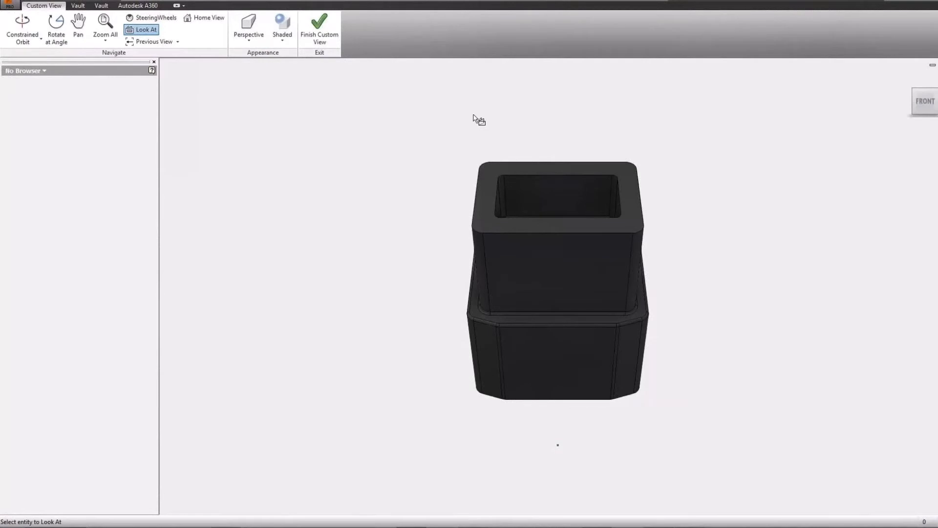
{"action": "left_click", "coordinate": [628, 193]}
{"action": "left_click", "coordinate": [249, 27]}
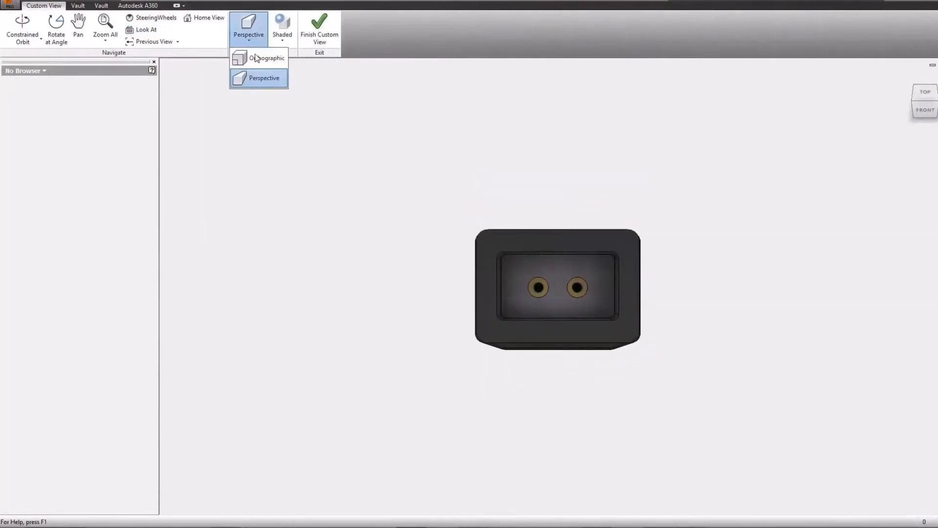
{"action": "left_click", "coordinate": [257, 59]}
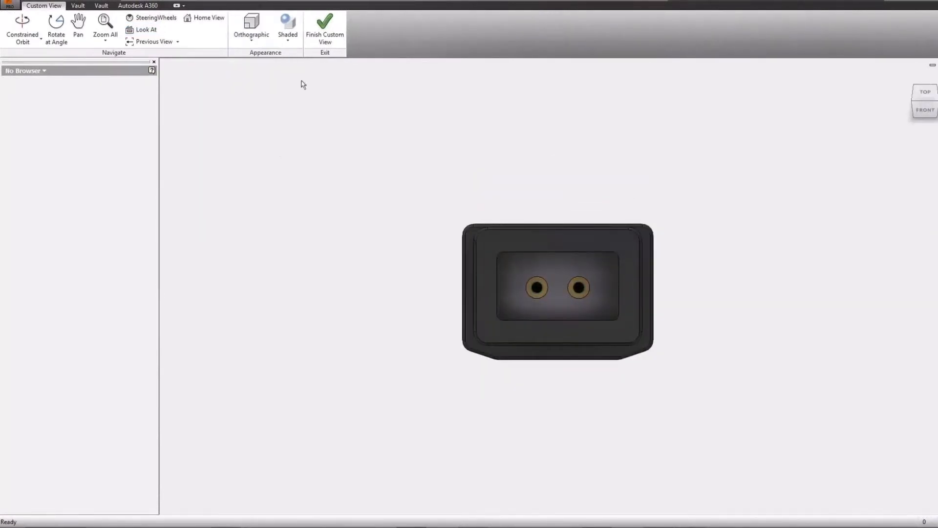
{"action": "left_click", "coordinate": [325, 30]}
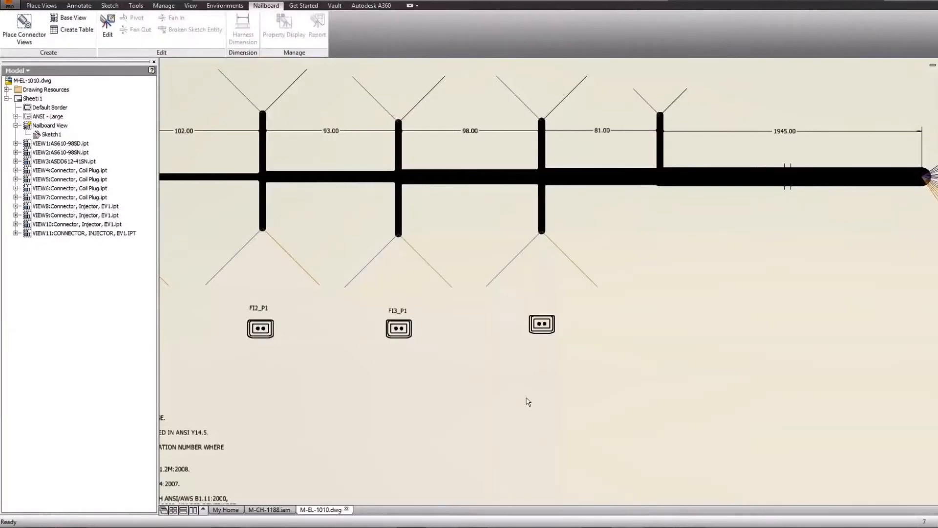
- Edit the nailboard sketch and show the RefDes property, value only, for all parts so the new injector connector view is labelled
{"action": "right_click", "coordinate": [680, 180]}
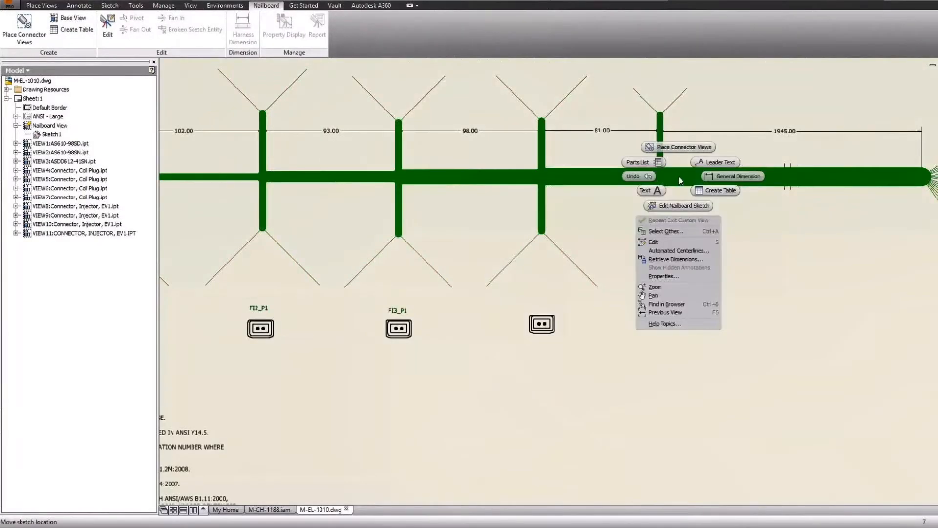
{"action": "left_click", "coordinate": [683, 206]}
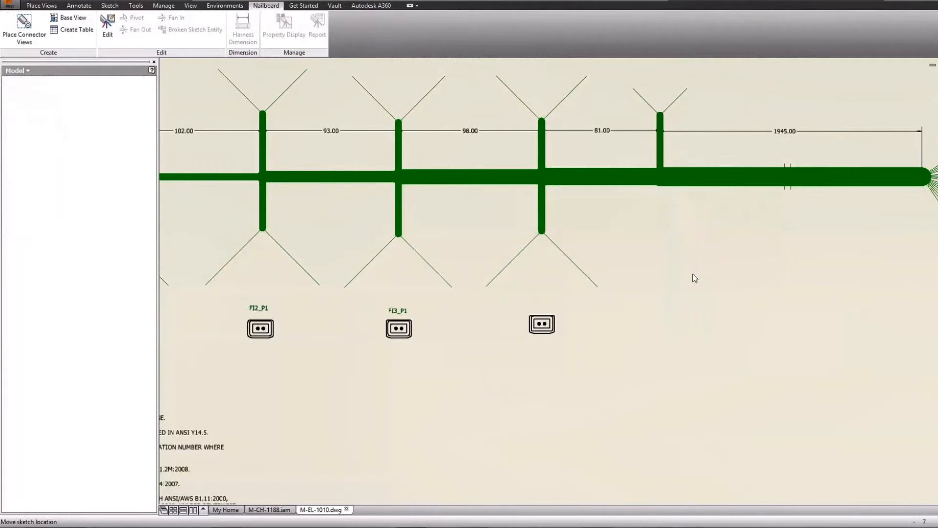
{"action": "right_click", "coordinate": [557, 313]}
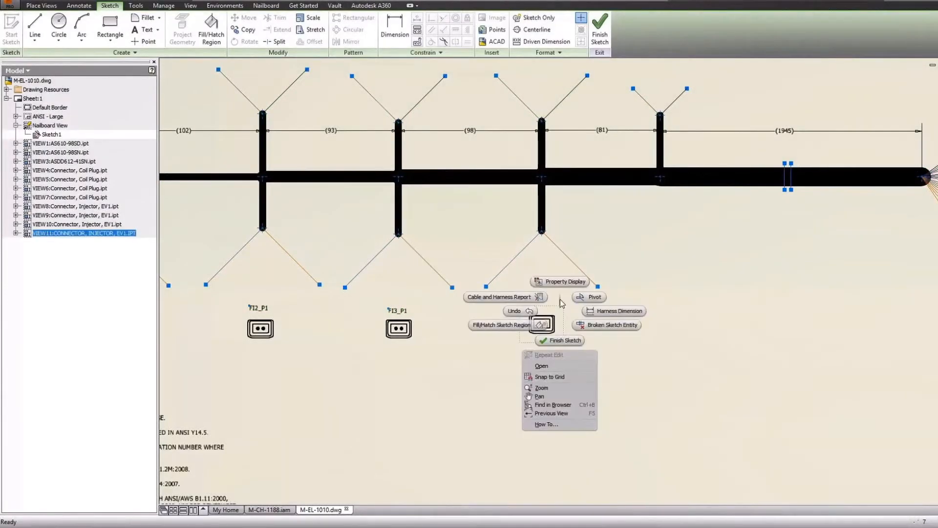
{"action": "left_click", "coordinate": [561, 283]}
{"action": "left_click", "coordinate": [192, 159]}
{"action": "left_click", "coordinate": [339, 134]}
{"action": "left_click", "coordinate": [339, 134]}
{"action": "left_click", "coordinate": [288, 113]}
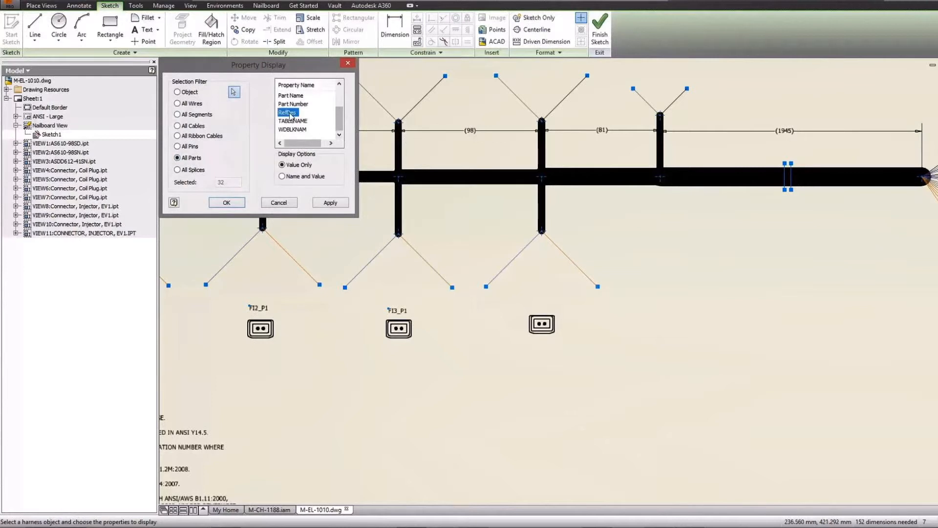
{"action": "left_click", "coordinate": [242, 205]}
{"action": "left_click", "coordinate": [442, 254]}
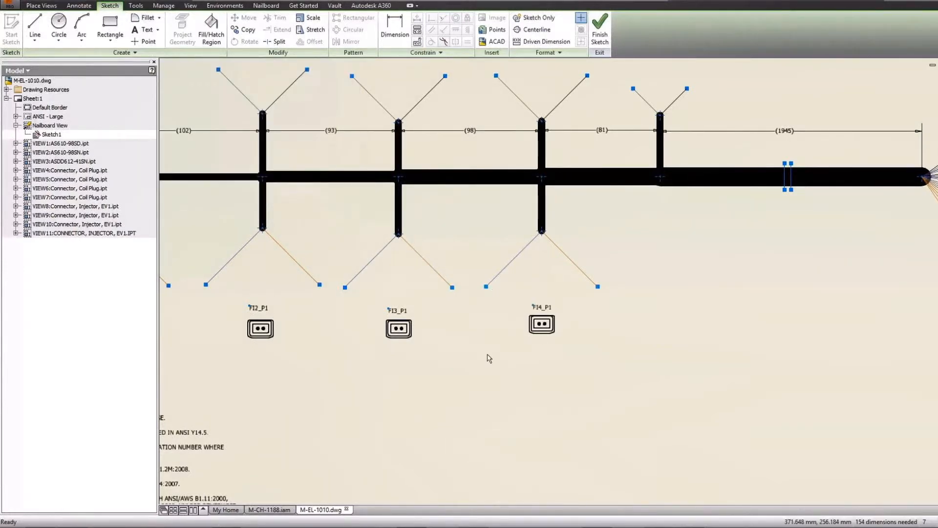
- Show the Pin Name property, value only, for all pins in the nailboard sketch, and finish the sketch
{"action": "middle_click_drag", "start_coordinate": [487, 375], "coordinate": [488, 377]}
{"action": "right_click", "coordinate": [340, 268]}
{"action": "left_click", "coordinate": [337, 235]}
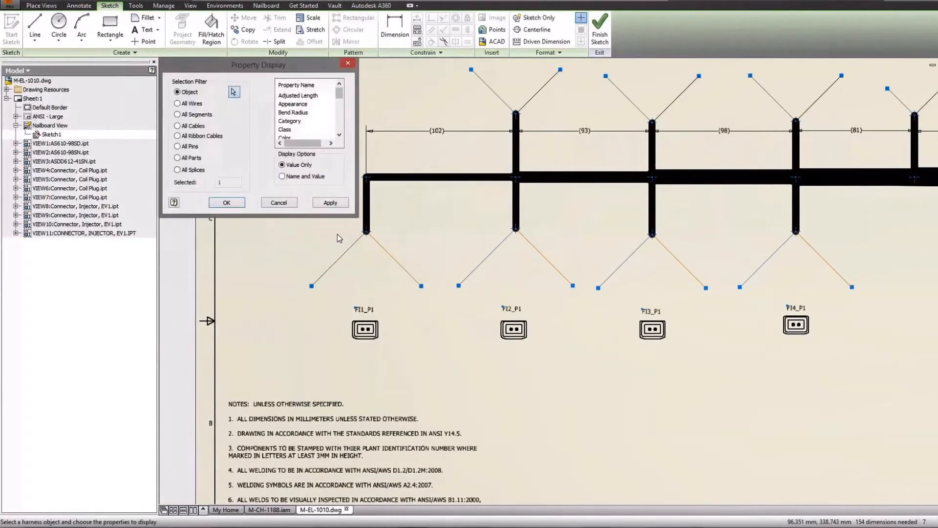
{"action": "left_click", "coordinate": [194, 148]}
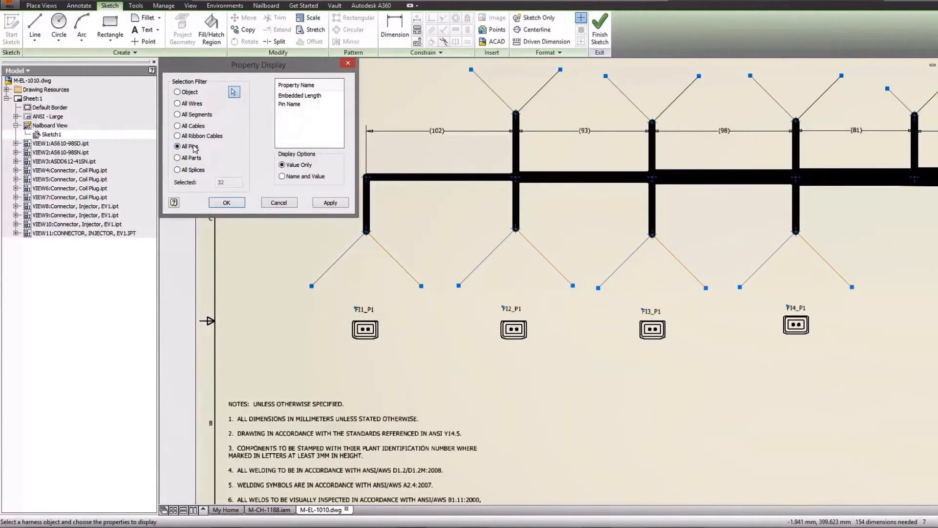
{"action": "left_click", "coordinate": [295, 104]}
{"action": "left_click", "coordinate": [226, 202]}
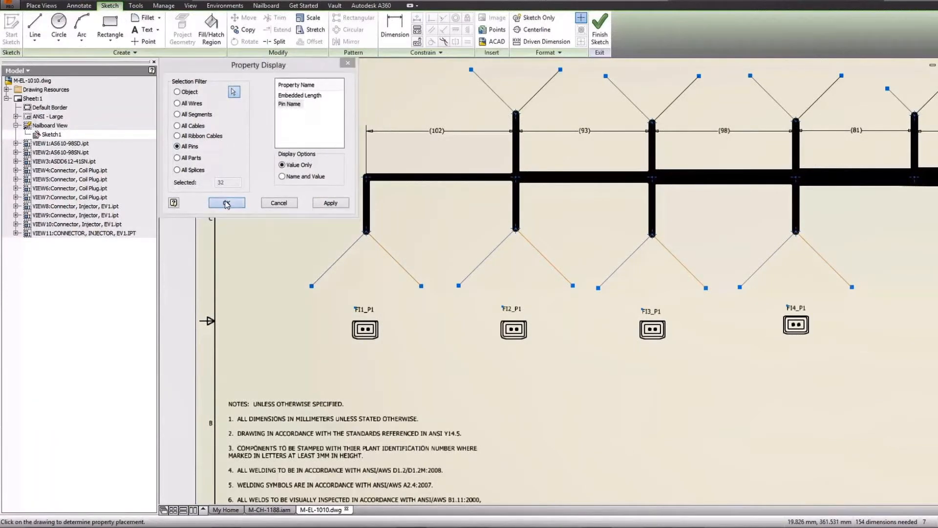
{"action": "left_click", "coordinate": [320, 331]}
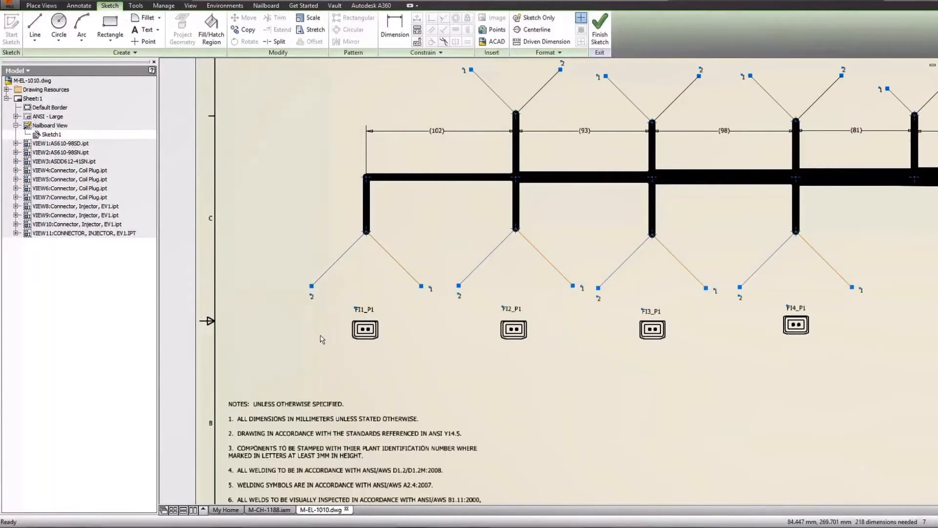
{"action": "left_click", "coordinate": [600, 30]}
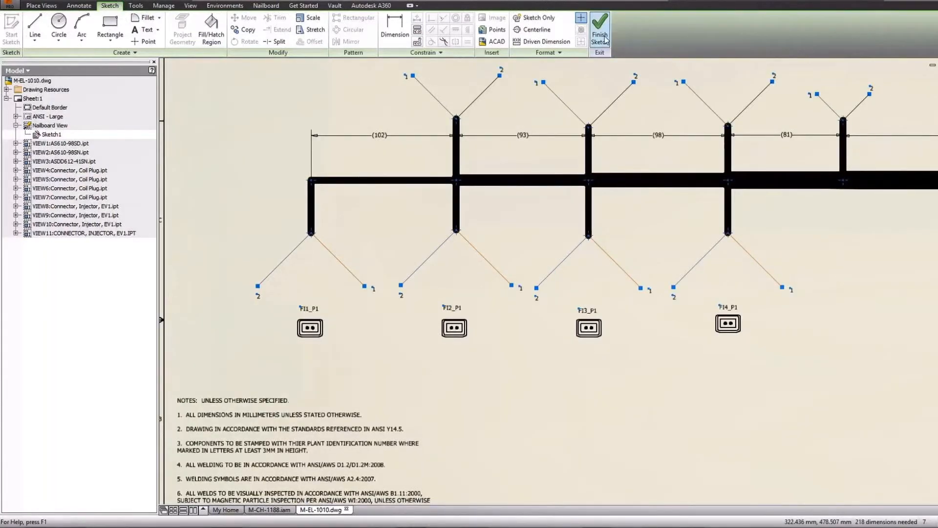
{"action": "middle_click_drag", "start_coordinate": [756, 211], "coordinate": [615, 227]}
{"action": "scroll", "coordinate": [615, 227], "scroll_direction": "right", "scroll_amount": 6}
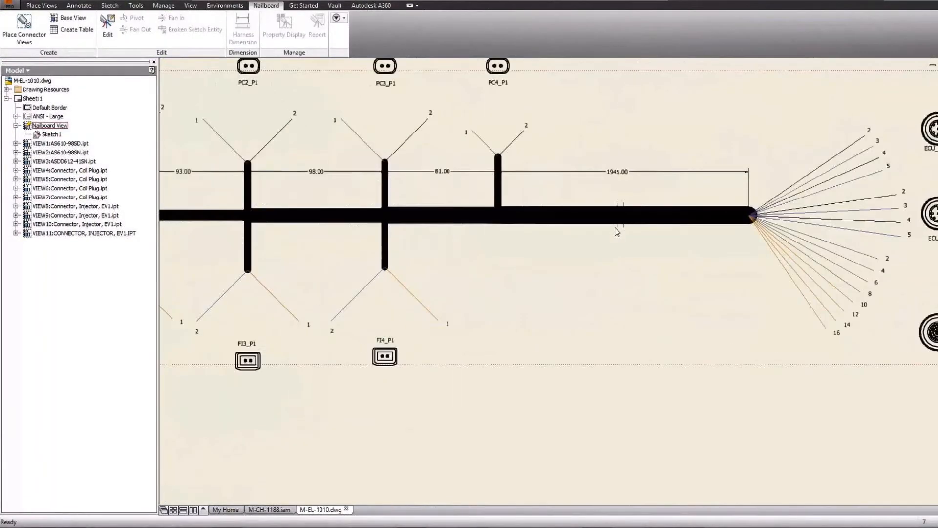
{"action": "scroll", "coordinate": [614, 228], "scroll_direction": "up", "scroll_amount": 2}
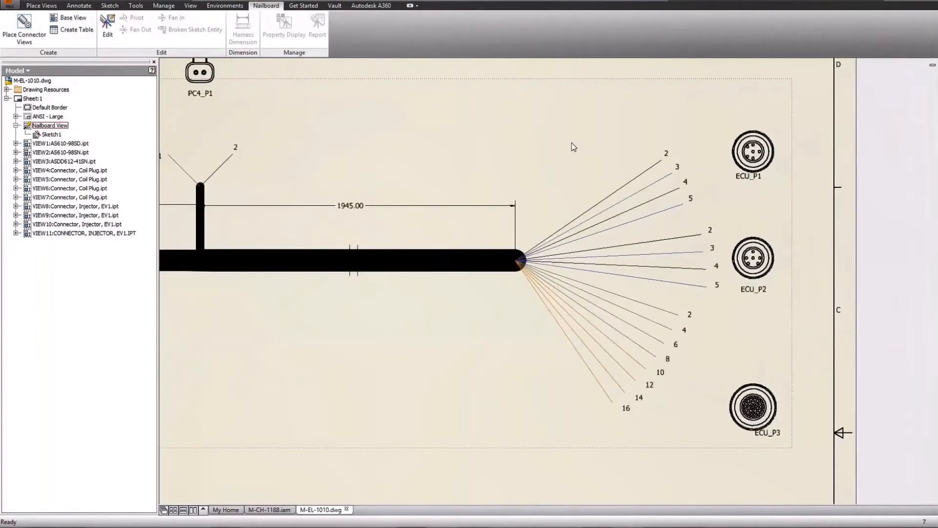
{"action": "middle_click", "coordinate": [801, 132]}
{"action": "middle_click", "coordinate": [801, 132]}
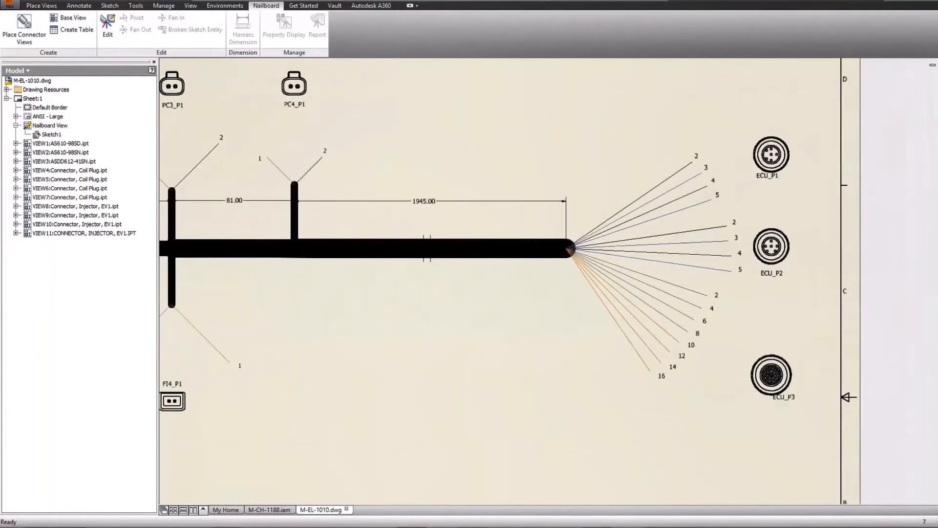
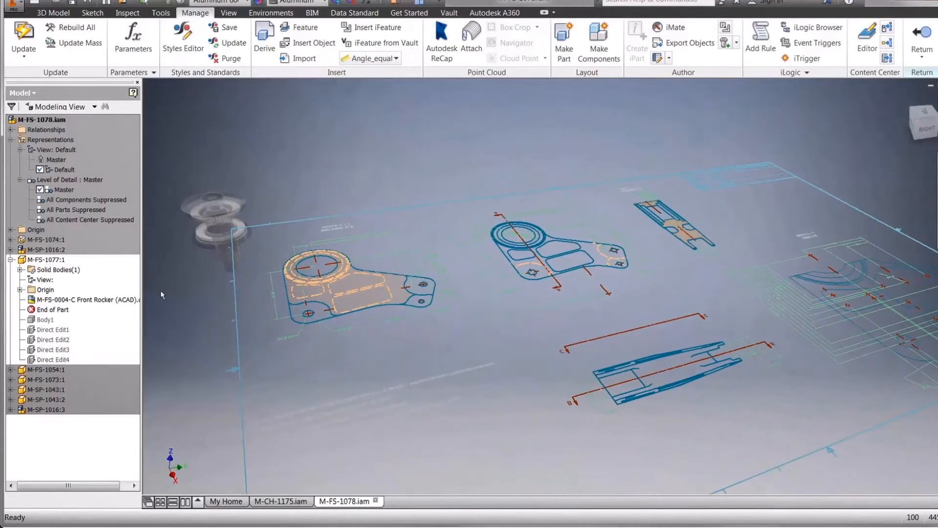
- Limit the layer visibility of the M-FS-0004-C Front Rocker DWG to the Hidden (ANSI) and Visible (ANSI) layers
{"action": "right_click", "coordinate": [123, 304]}
{"action": "left_click", "coordinate": [144, 380]}
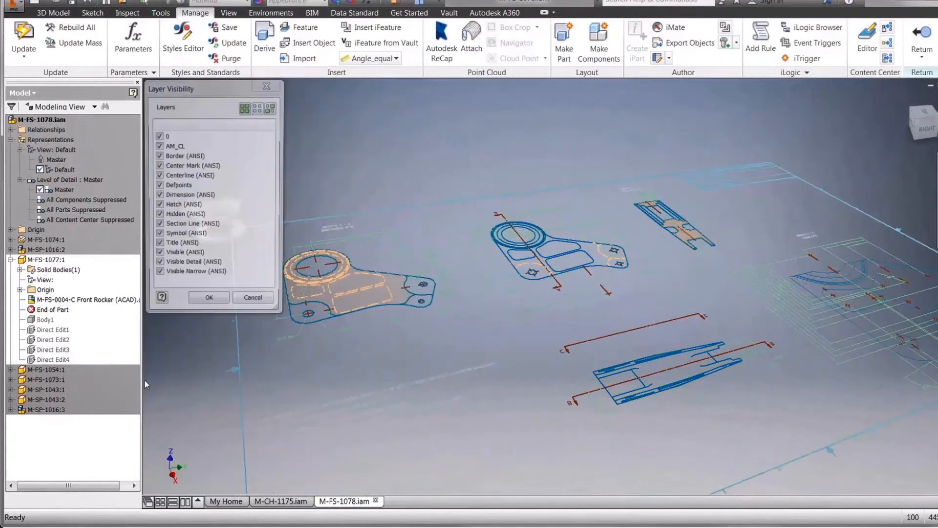
{"action": "left_click", "coordinate": [259, 107]}
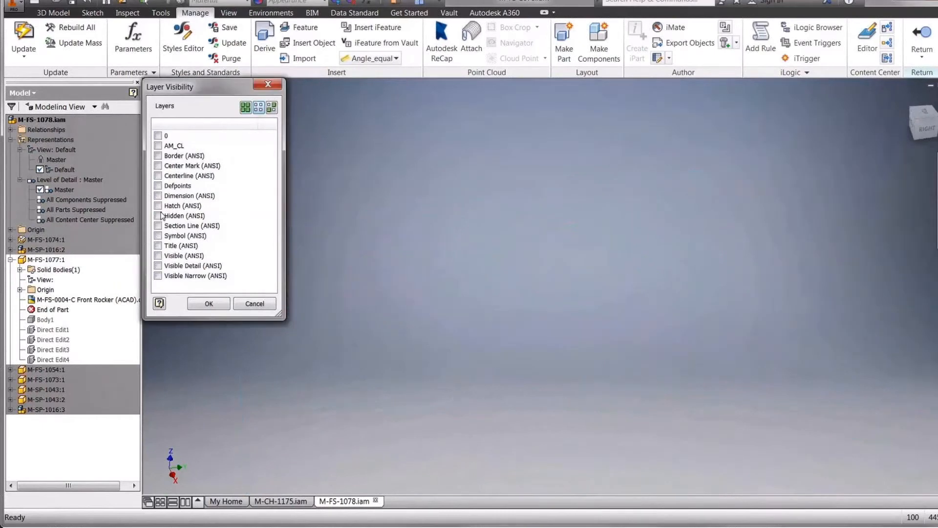
{"action": "left_click", "coordinate": [158, 216]}
{"action": "left_click", "coordinate": [158, 256]}
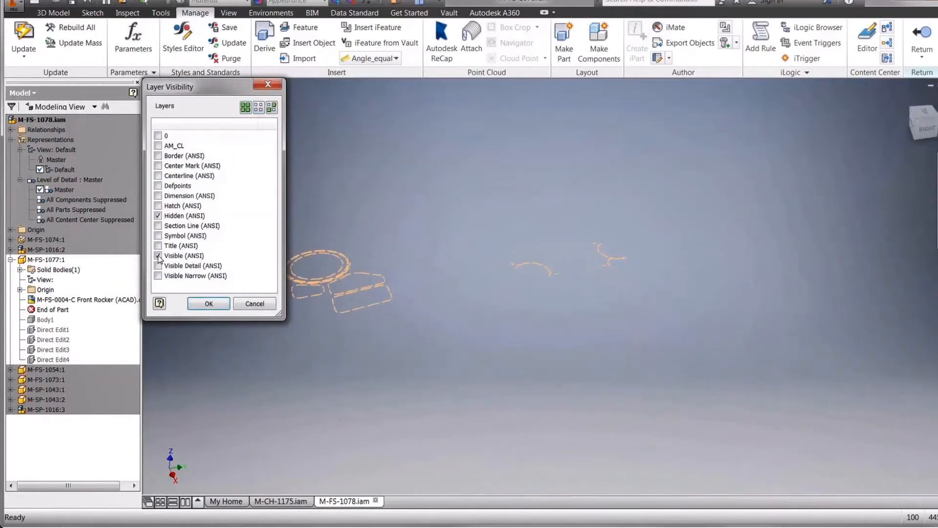
{"action": "left_click", "coordinate": [195, 303]}
- Move the front rocker DWG by its large ring's centre in the middle view, snapping it to the translucent bearing's centre point
{"action": "right_click", "coordinate": [123, 300]}
{"action": "left_click", "coordinate": [148, 344]}
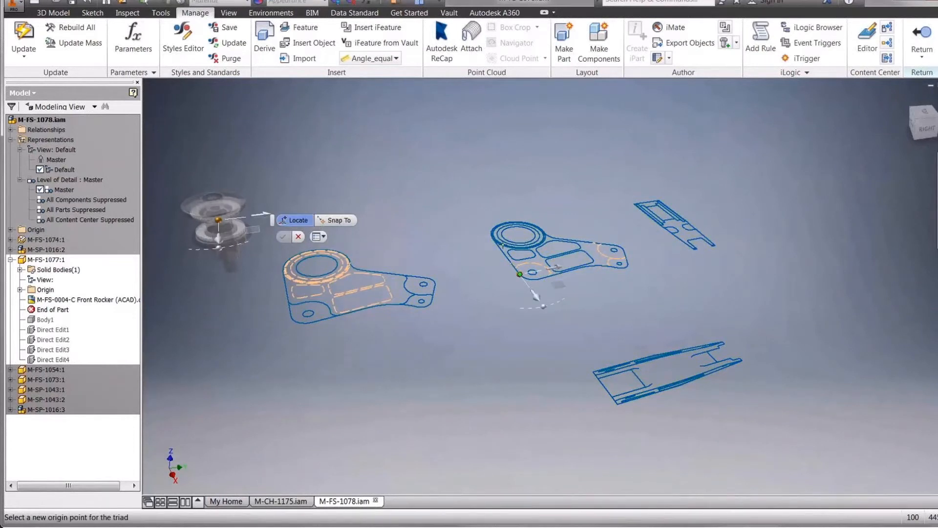
{"action": "left_click", "coordinate": [518, 235]}
{"action": "left_click", "coordinate": [326, 226]}
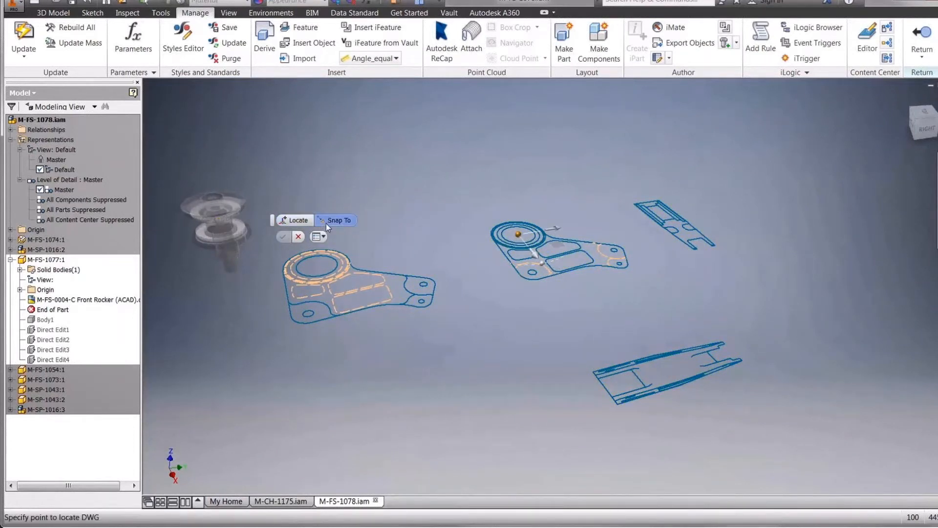
{"action": "left_click", "coordinate": [218, 219]}
{"action": "left_click", "coordinate": [282, 236]}
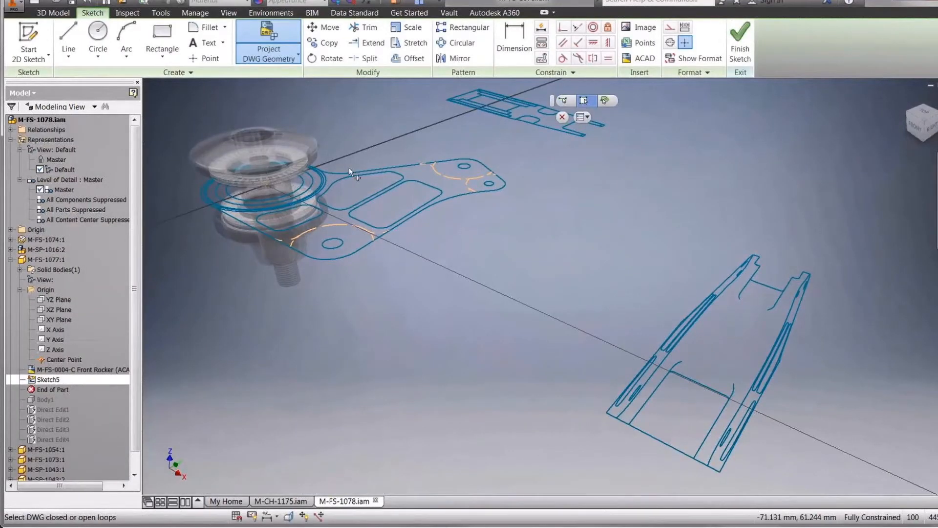
- Project the rocker's outer outline and three pocket loops from the DWG into the sketch, plus the ring circles as single geometry
{"action": "left_click", "coordinate": [349, 169]}
{"action": "left_click", "coordinate": [361, 176]}
{"action": "left_click", "coordinate": [290, 209]}
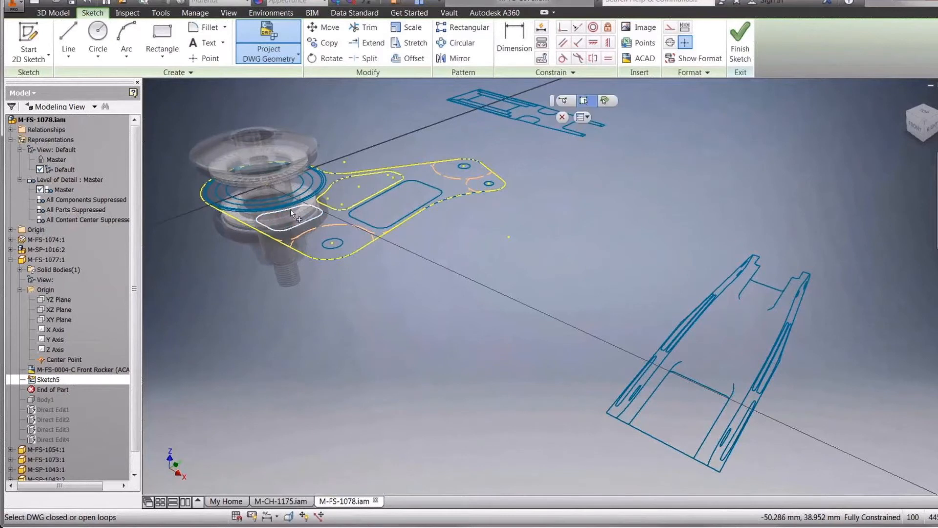
{"action": "left_click", "coordinate": [371, 198]}
{"action": "left_click", "coordinate": [559, 100]}
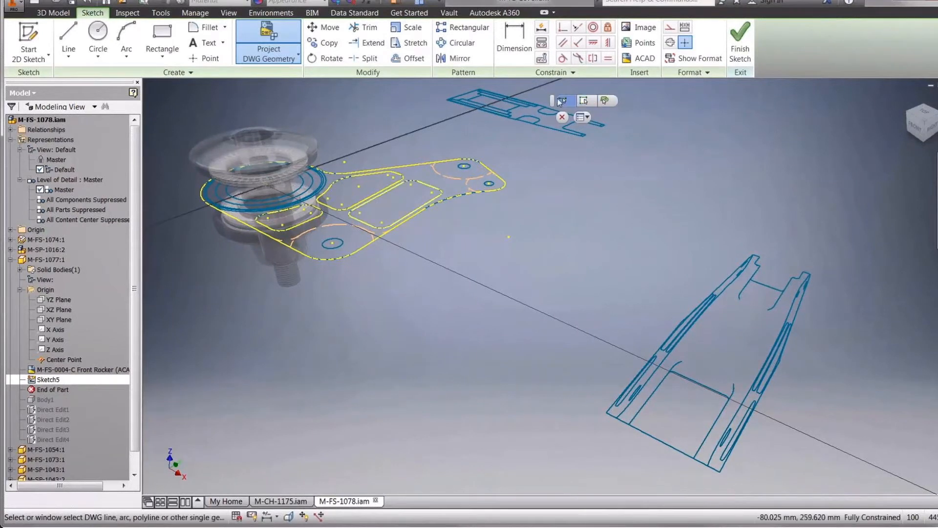
{"action": "left_click", "coordinate": [311, 183]}
{"action": "left_click", "coordinate": [322, 182]}
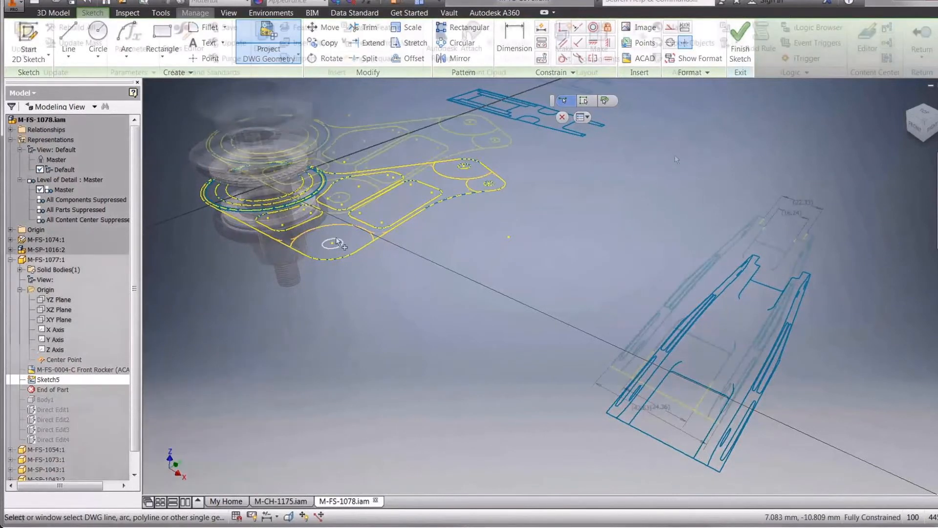
- Extrude the rocker body profile, including its pivot-end regions, to half of the 42.63 mm reference dimension
{"action": "right_click", "coordinate": [676, 154]}
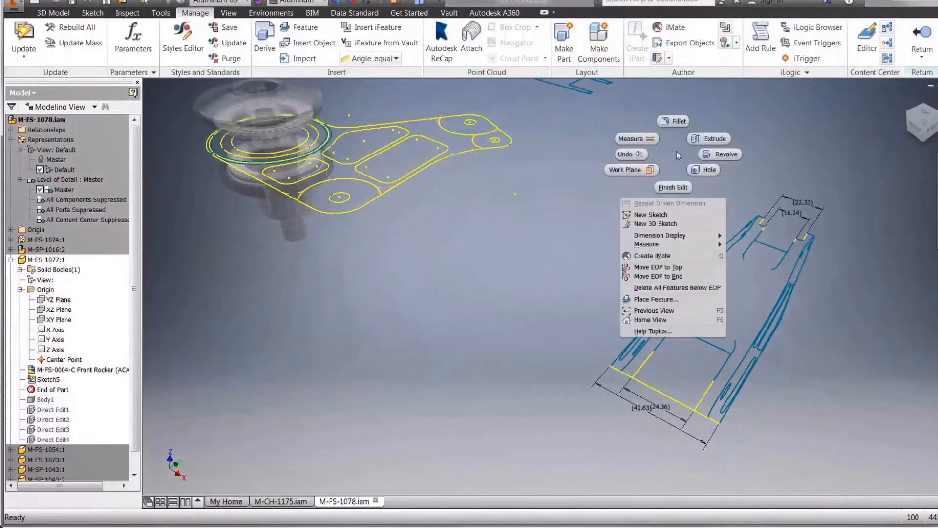
{"action": "left_click", "coordinate": [709, 139]}
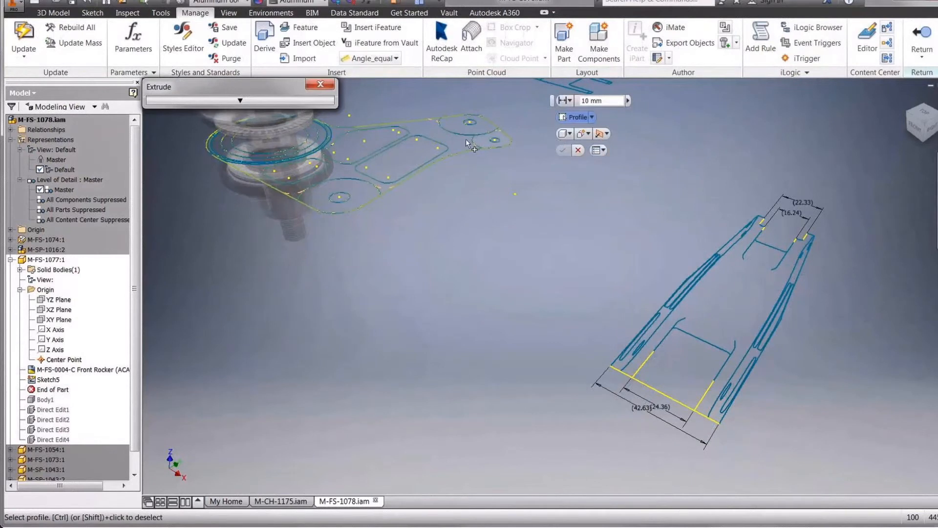
{"action": "left_click", "coordinate": [482, 140]}
{"action": "left_click", "coordinate": [483, 139]}
{"action": "left_click", "coordinate": [354, 192]}
{"action": "left_click_drag", "start_coordinate": [347, 183], "coordinate": [344, 149]}
{"action": "left_click", "coordinate": [644, 409]}
{"action": "type", "text": "/2"}
{"action": "key", "text": "Return"}
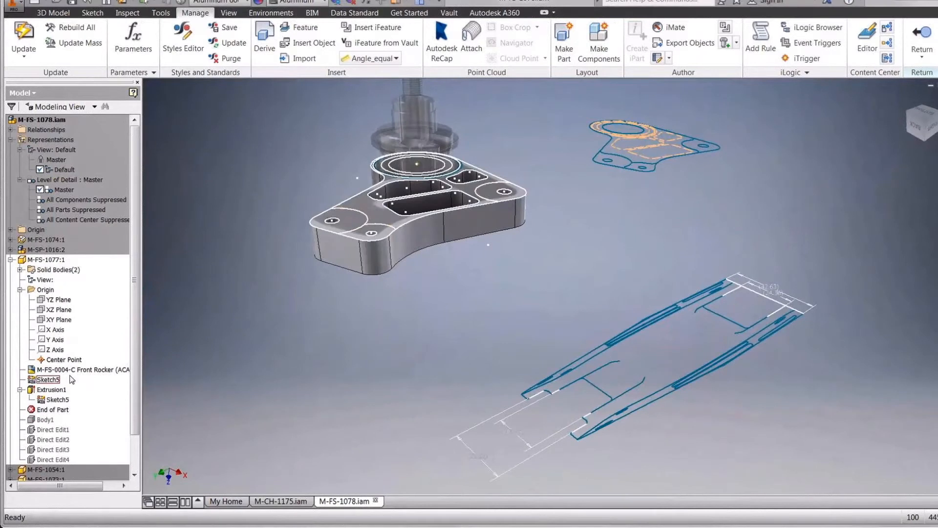
- Cut-extrude the circular region around the hole at the rocker's single-hole end
{"action": "key", "text": "e"}
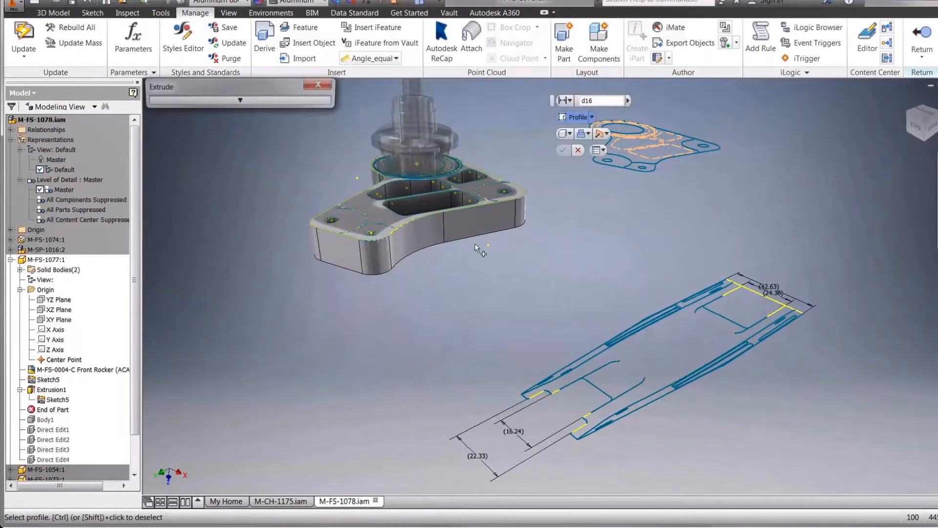
{"action": "left_click", "coordinate": [496, 194]}
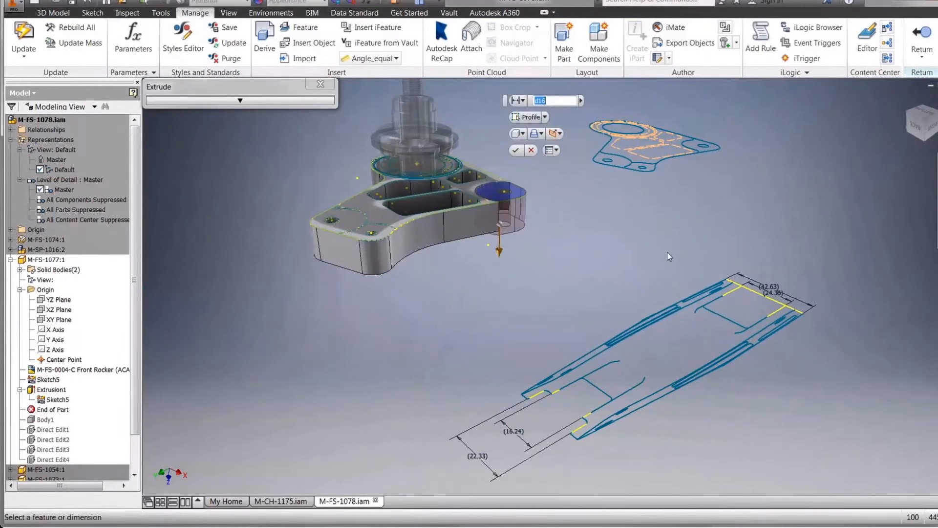
{"action": "key", "text": "Return"}
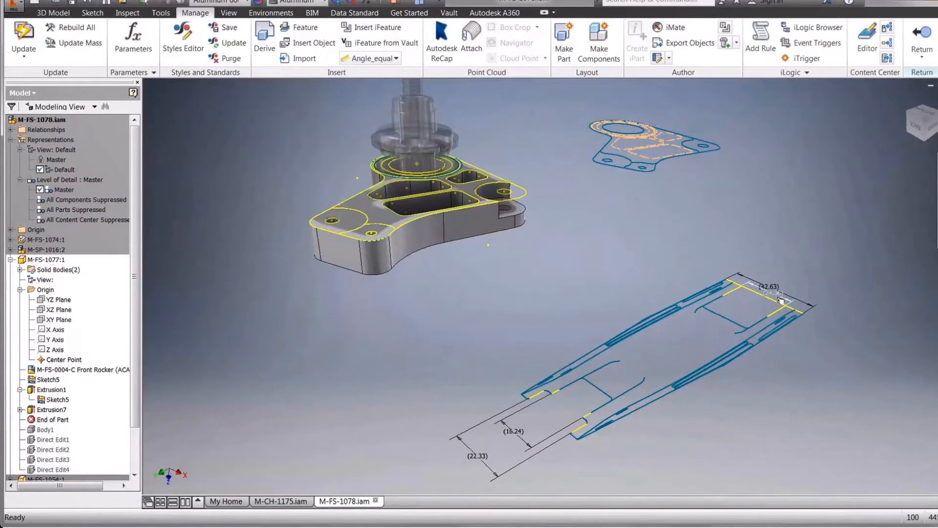
- Extrude the region around the outer hole at the rocker's two-hole end as a Cut
{"action": "right_click", "coordinate": [509, 301]}
{"action": "left_click", "coordinate": [541, 288]}
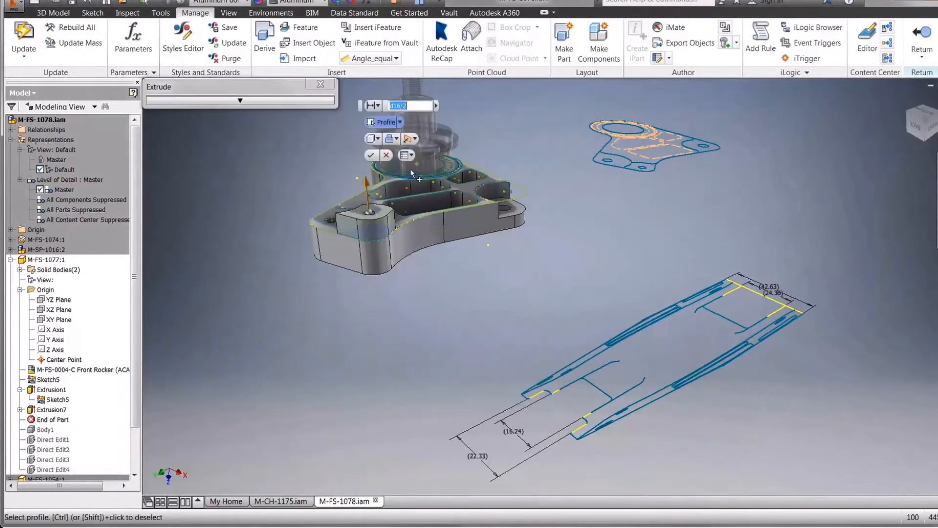
{"action": "left_click", "coordinate": [394, 138]}
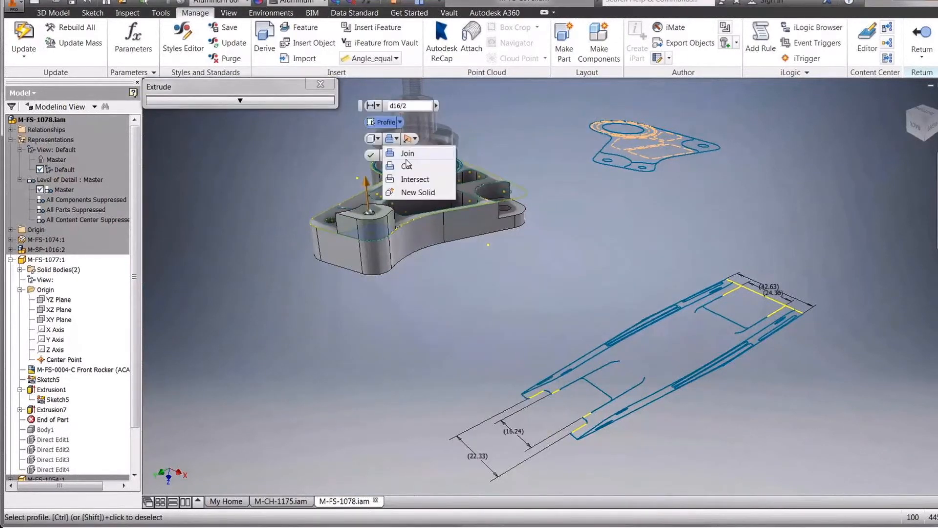
{"action": "left_click", "coordinate": [407, 165]}
{"action": "key", "text": "Return"}
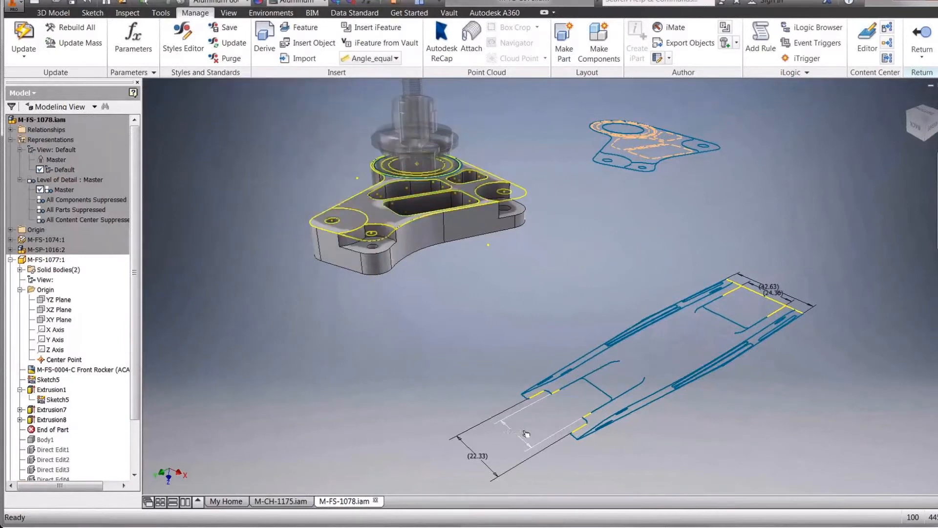
- Sketch a line about 26 mm long outward from the rocker's upper edge at the pivot ring, and a second line upward from the same corner
{"action": "key", "text": "End"}
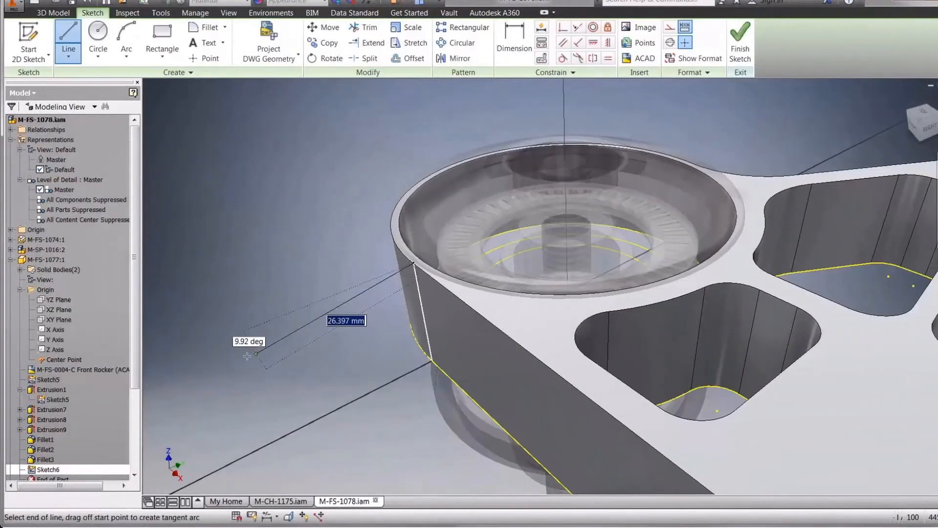
{"action": "double_click", "coordinate": [244, 356]}
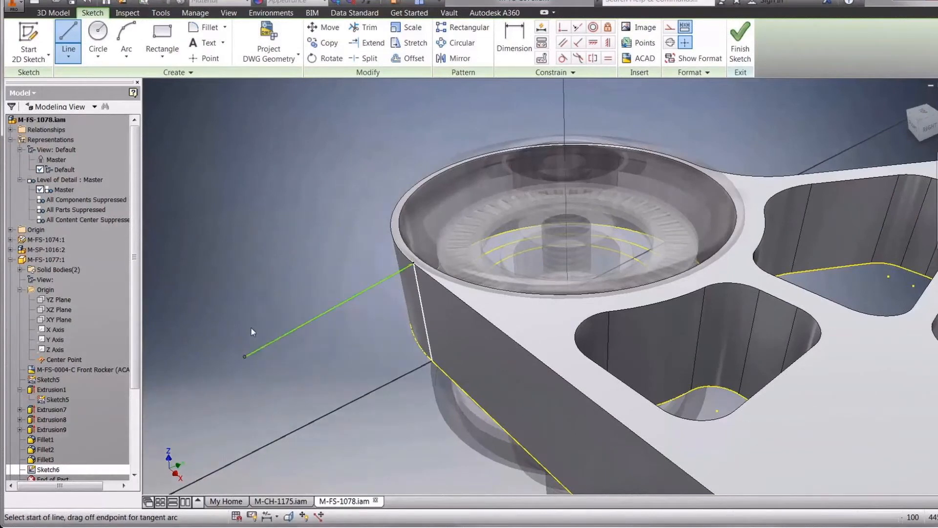
{"action": "left_click", "coordinate": [410, 258]}
- Dimension the angle between the outward line and the rocker's projected vertical edge, setting it to 86 degrees
{"action": "key", "text": "d"}
{"action": "right_click", "coordinate": [391, 176]}
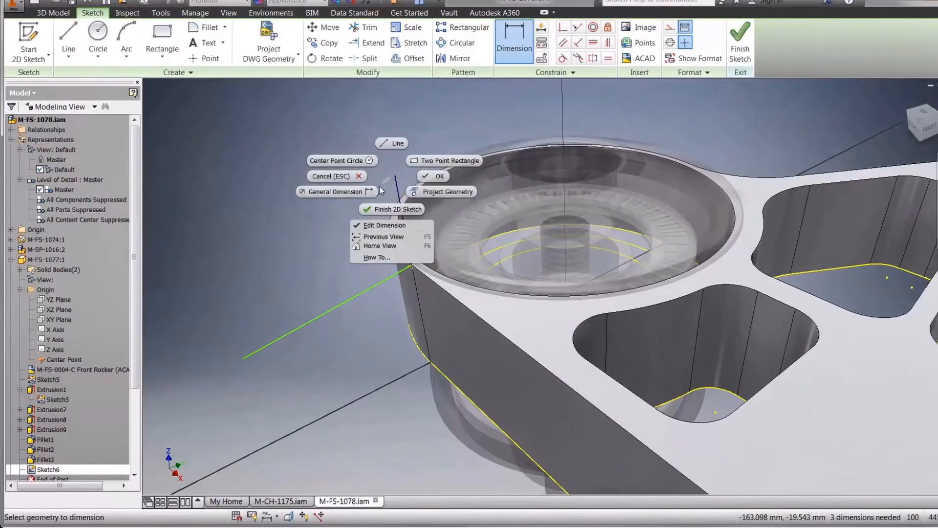
{"action": "left_click", "coordinate": [372, 192]}
{"action": "left_click", "coordinate": [367, 291]}
{"action": "left_click", "coordinate": [419, 302]}
{"action": "left_click", "coordinate": [380, 330]}
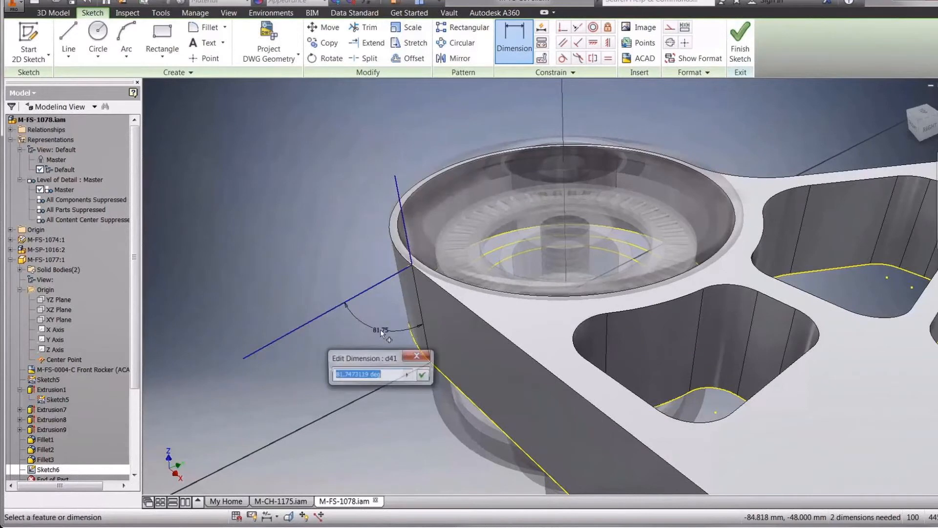
{"action": "type", "text": "85"}
{"action": "key", "text": "Return"}
{"action": "left_click", "coordinate": [380, 329]}
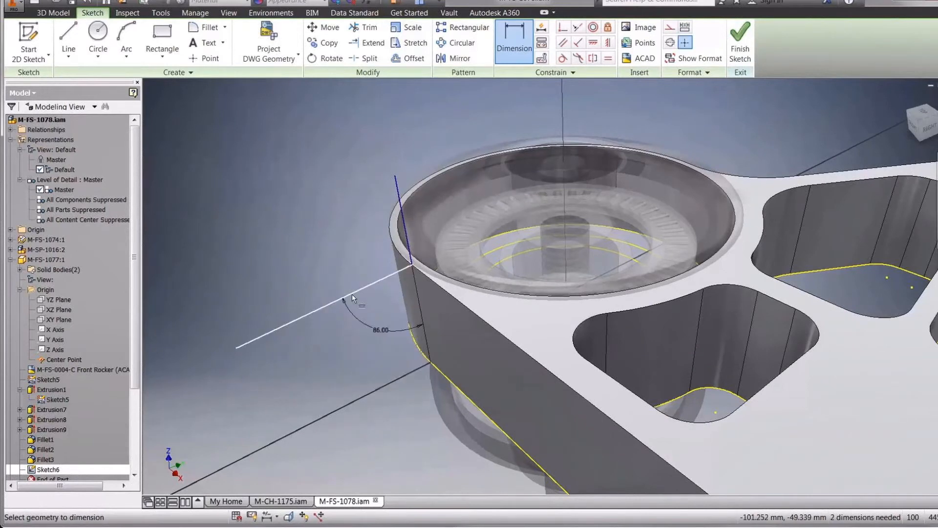
{"action": "key", "text": "Return"}
- Revolve the sketched profile fully around the rocker's Z Axis to cut back its top face around the pivot ring
{"action": "right_click", "coordinate": [293, 181]}
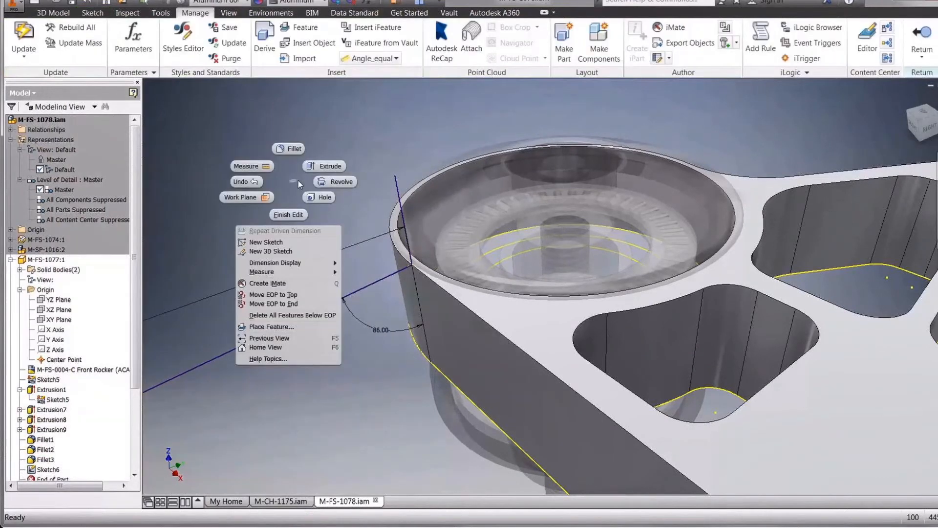
{"action": "left_click", "coordinate": [337, 181]}
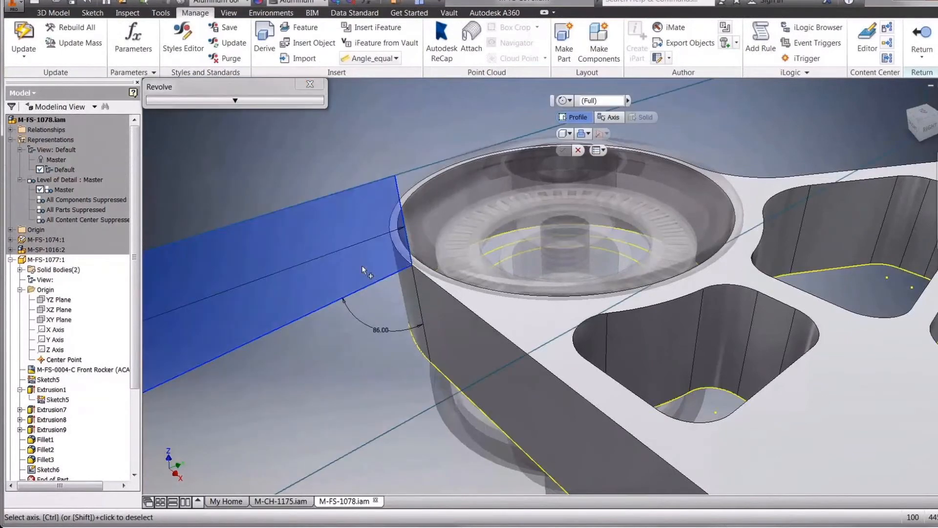
{"action": "left_click", "coordinate": [583, 134]}
{"action": "left_click", "coordinate": [593, 148]}
{"action": "left_click", "coordinate": [53, 350]}
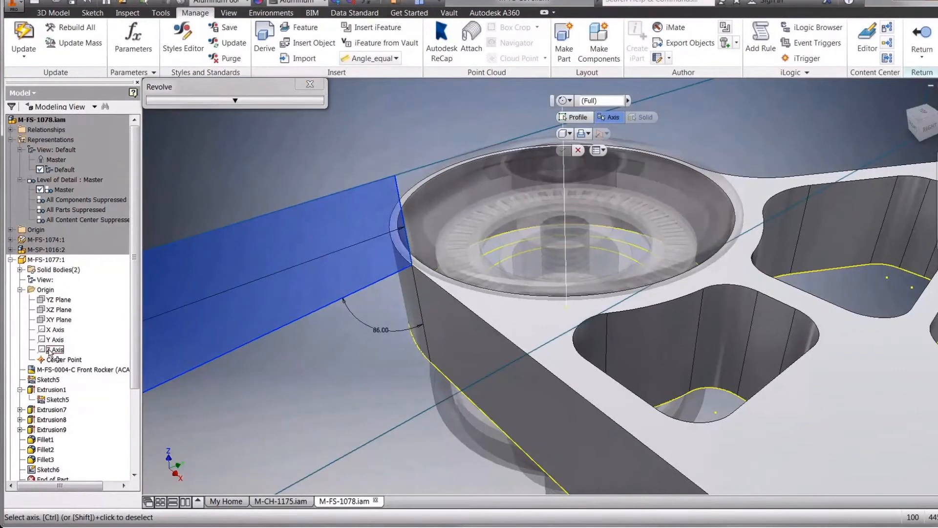
{"action": "left_click", "coordinate": [50, 350]}
{"action": "left_click", "coordinate": [185, 311]}
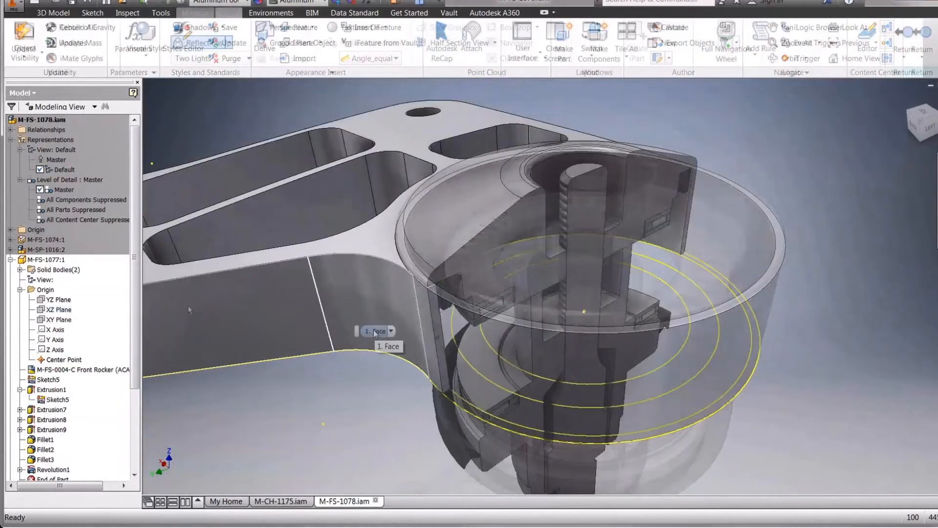
- Extrude the outer ring region of the rocker's pivot bore up to the selected ring face beneath the upper seal groove
{"action": "scroll", "coordinate": [373, 329], "scroll_direction": "down", "scroll_amount": 5}
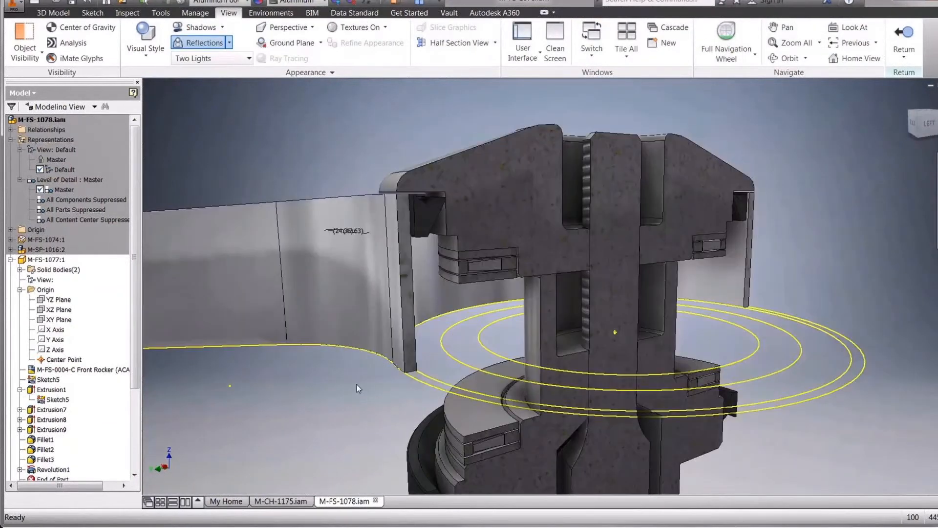
{"action": "right_click", "coordinate": [356, 383]}
{"action": "left_click", "coordinate": [392, 368]}
{"action": "left_click", "coordinate": [430, 355]}
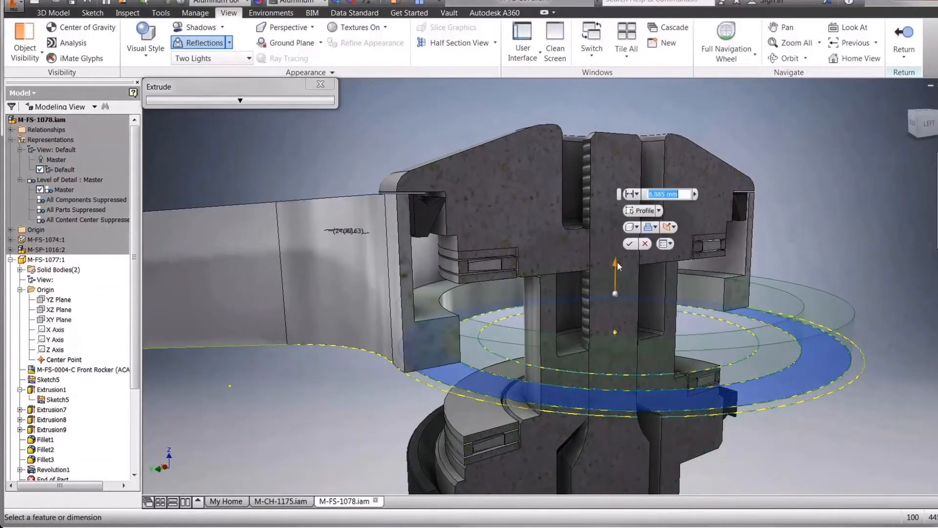
{"action": "left_click", "coordinate": [633, 194]}
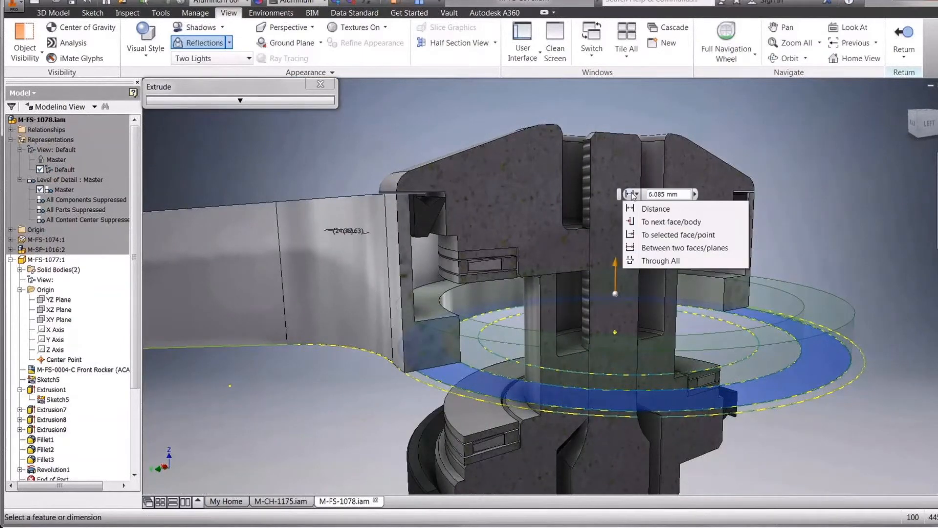
{"action": "left_click", "coordinate": [649, 235]}
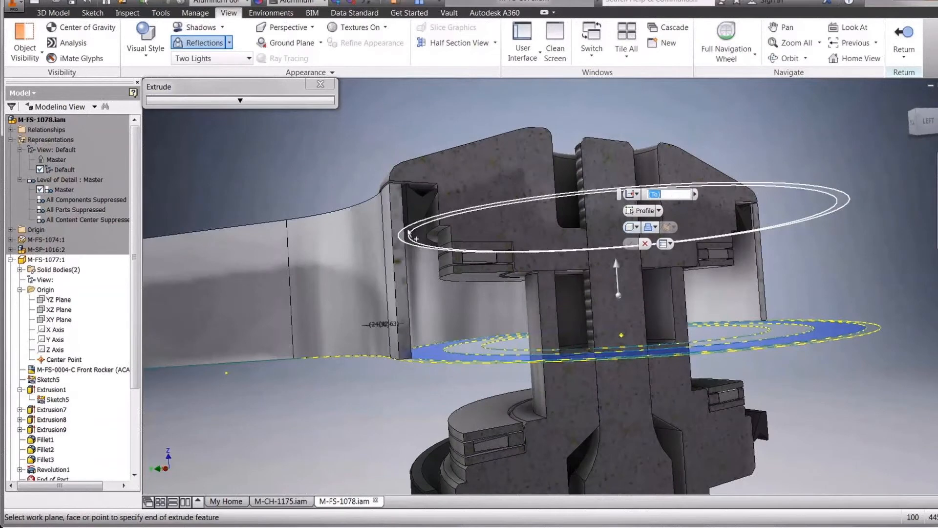
{"action": "left_click", "coordinate": [558, 250]}
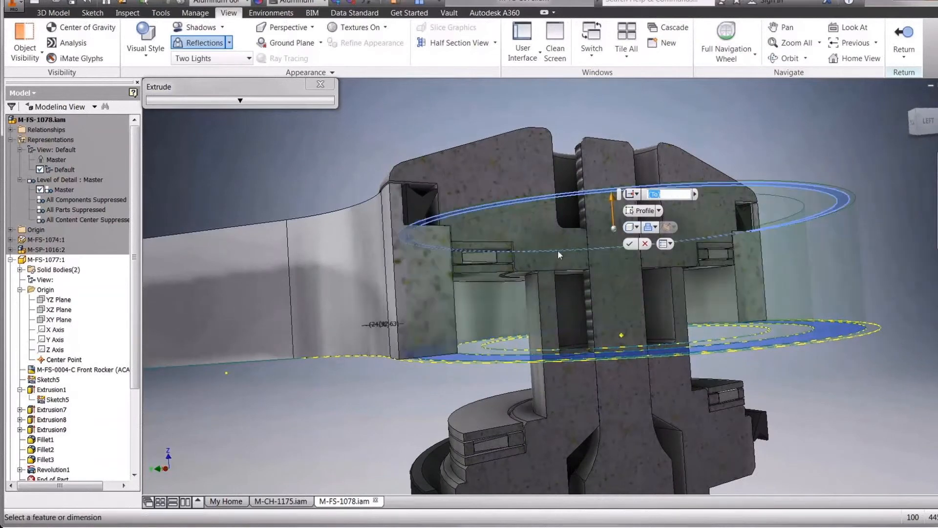
{"action": "left_click", "coordinate": [631, 244]}
- Extrude the inner ring region of the pivot bore up to the selected underside face of the upper thrust bearing
{"action": "right_click", "coordinate": [774, 374]}
{"action": "left_click", "coordinate": [811, 358]}
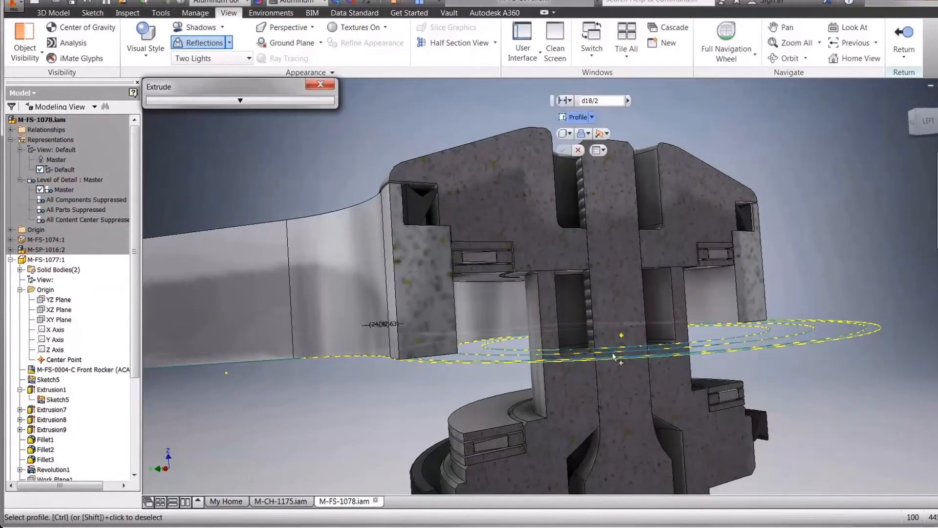
{"action": "left_click", "coordinate": [471, 347]}
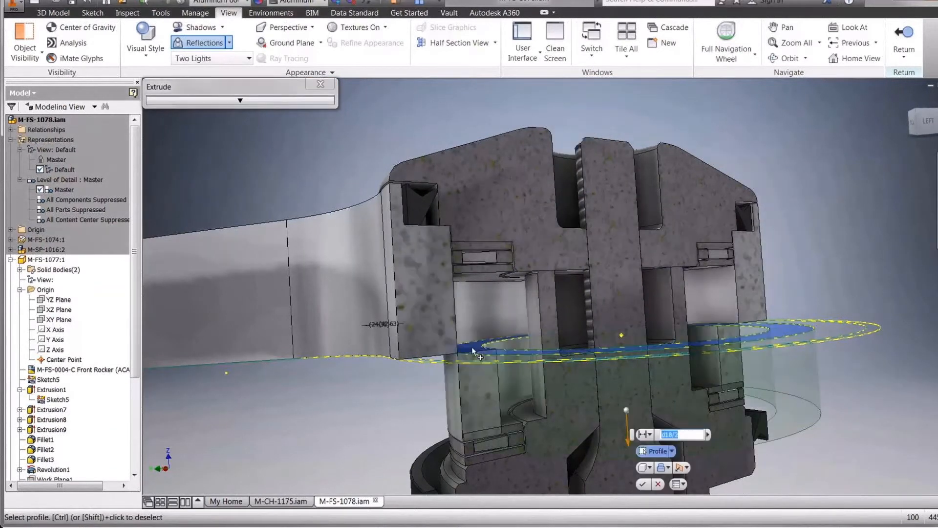
{"action": "left_click", "coordinate": [645, 434]}
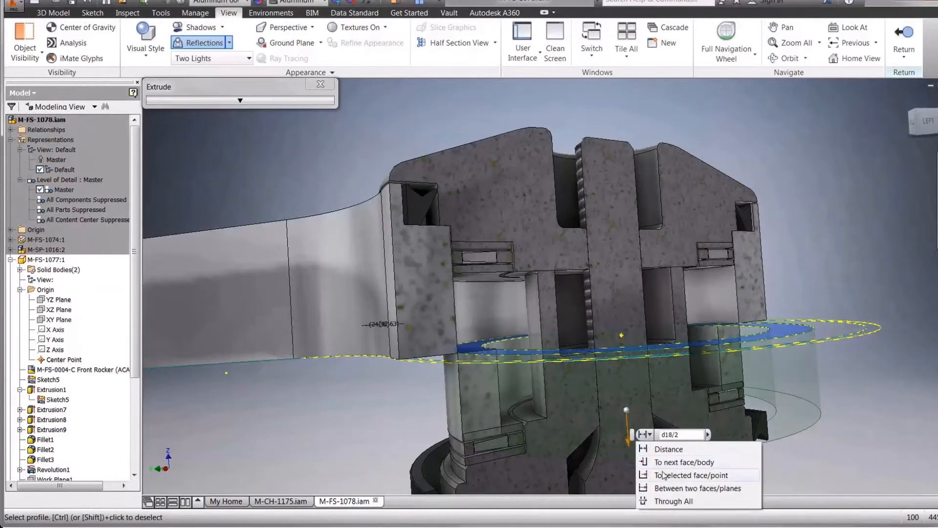
{"action": "left_click", "coordinate": [665, 475]}
{"action": "left_click", "coordinate": [471, 275]}
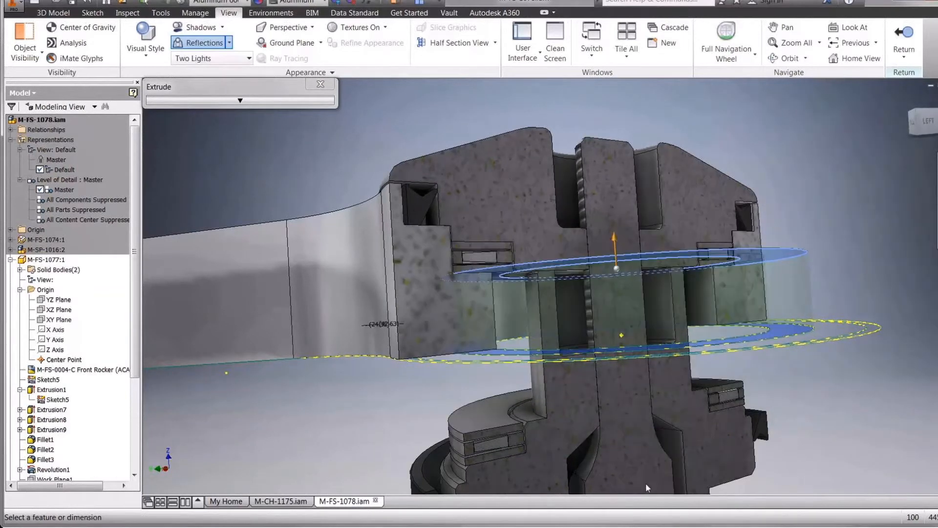
{"action": "left_click", "coordinate": [646, 482]}
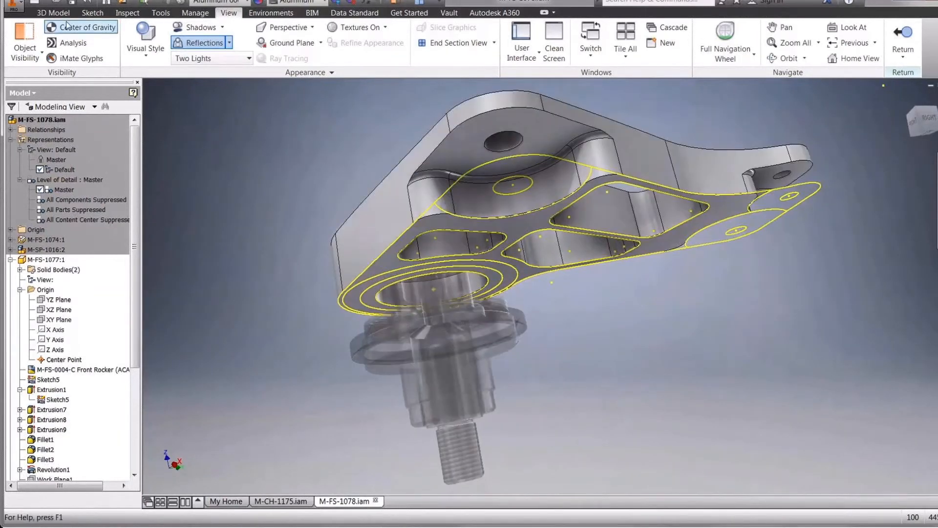
- Mirror the whole half-rocker solid about its flat mid-plane face to complete the rocker body
{"action": "left_click", "coordinate": [52, 12]}
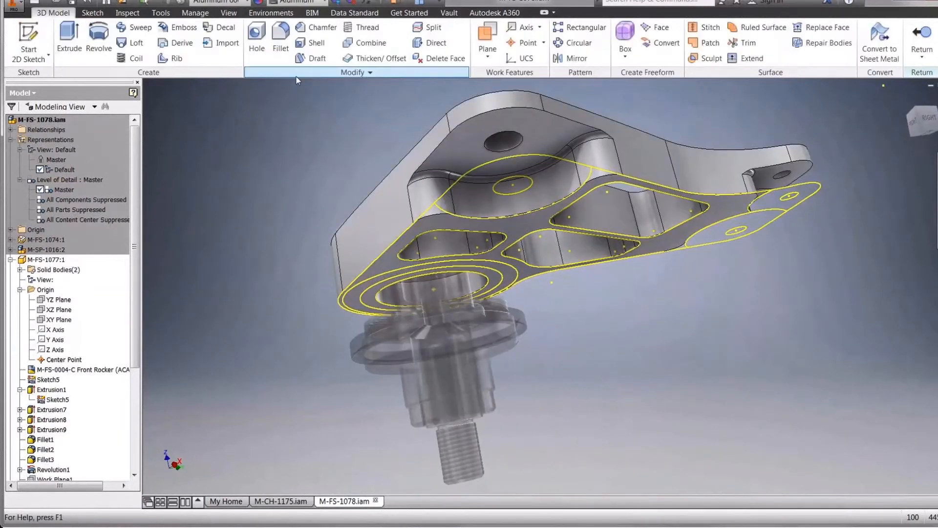
{"action": "left_click", "coordinate": [570, 58]}
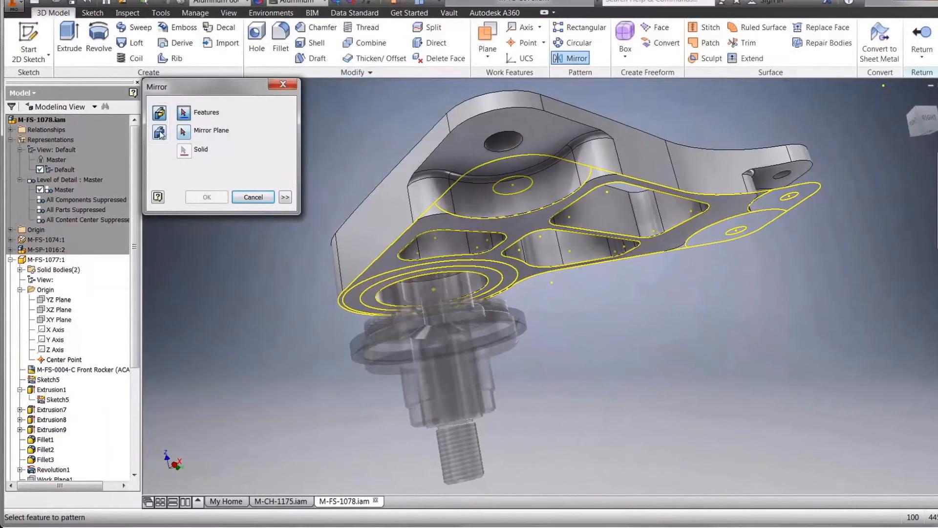
{"action": "left_click", "coordinate": [410, 243]}
{"action": "left_click", "coordinate": [222, 196]}
{"action": "key", "text": "F10"}
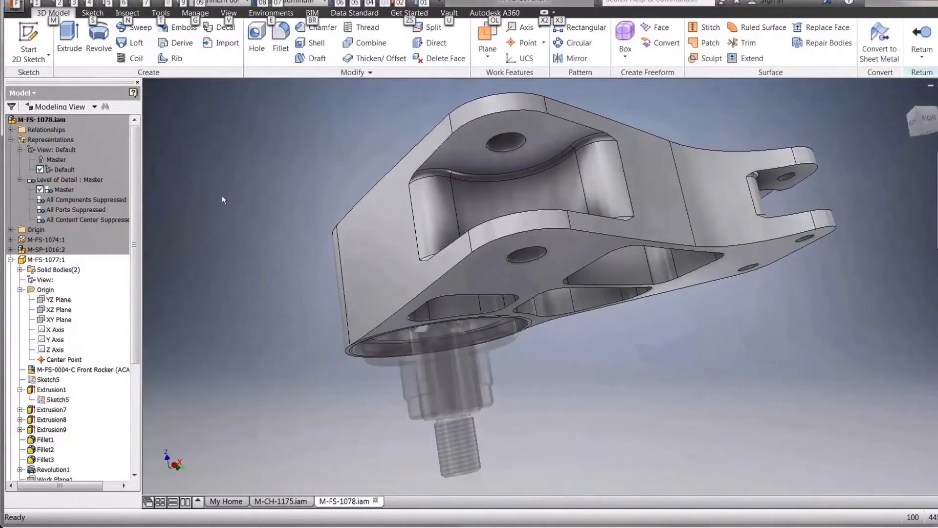
{"action": "key", "text": "Escape"}
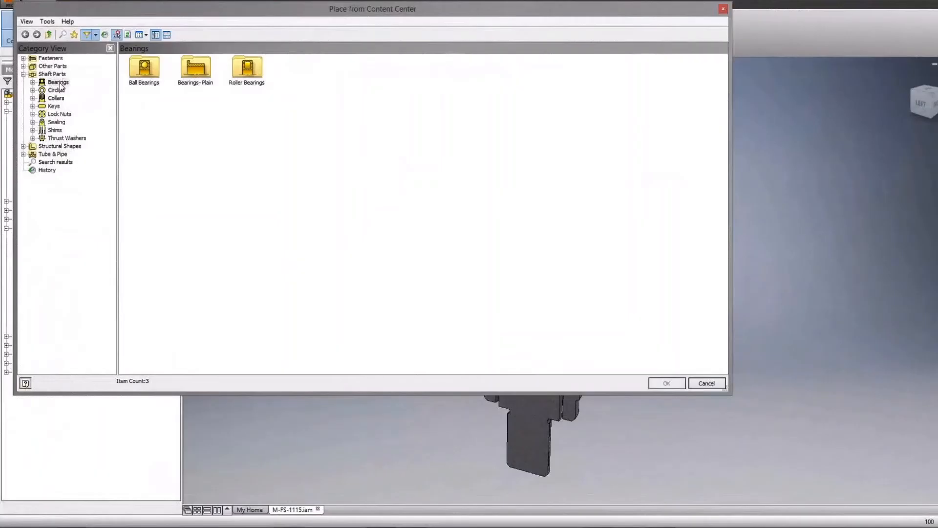
- Search the Content Center for SKF and choose the DIN 617 SKF bearing with flanges and inner ring
{"action": "left_click", "coordinate": [63, 34]}
{"action": "type", "text": "SKF"}
{"action": "key", "text": "Return"}
{"action": "left_click", "coordinate": [556, 106]}
{"action": "double_click", "coordinate": [556, 104]}
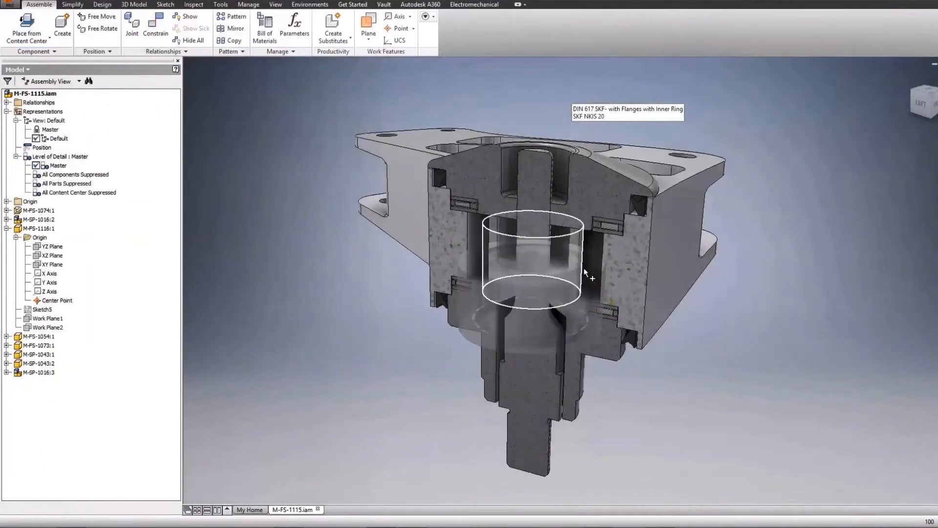
- Place the SKF NKI 28/20 TN bearing in the rocker's pivot bore and mate it to rocker M-FS-1116
{"action": "left_click", "coordinate": [597, 254]}
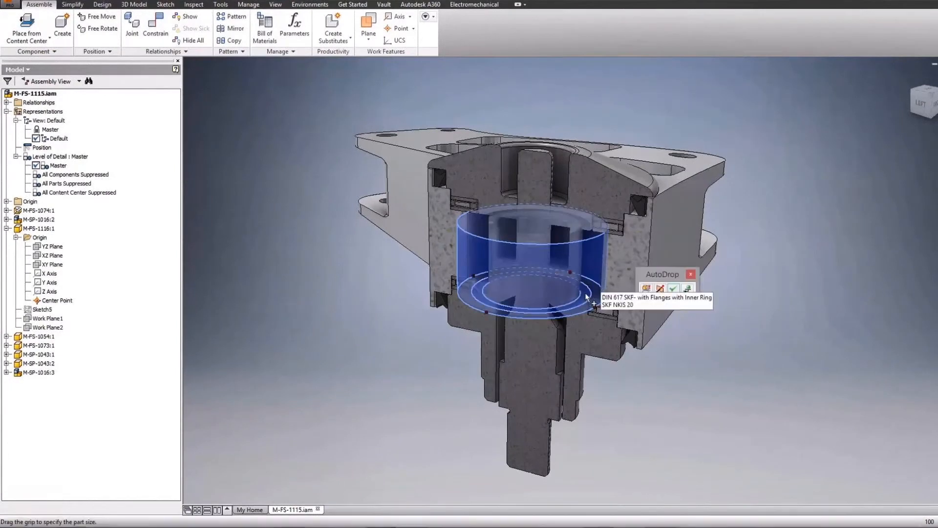
{"action": "left_click", "coordinate": [648, 290]}
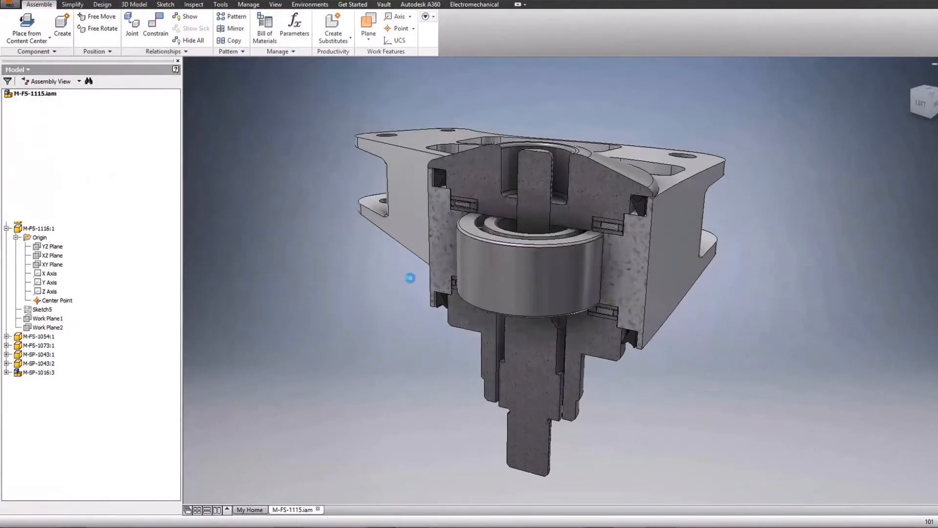
{"action": "left_click_drag", "start_coordinate": [534, 219], "coordinate": [533, 230]}
{"action": "left_click", "coordinate": [506, 261]}
{"action": "left_click", "coordinate": [449, 360]}
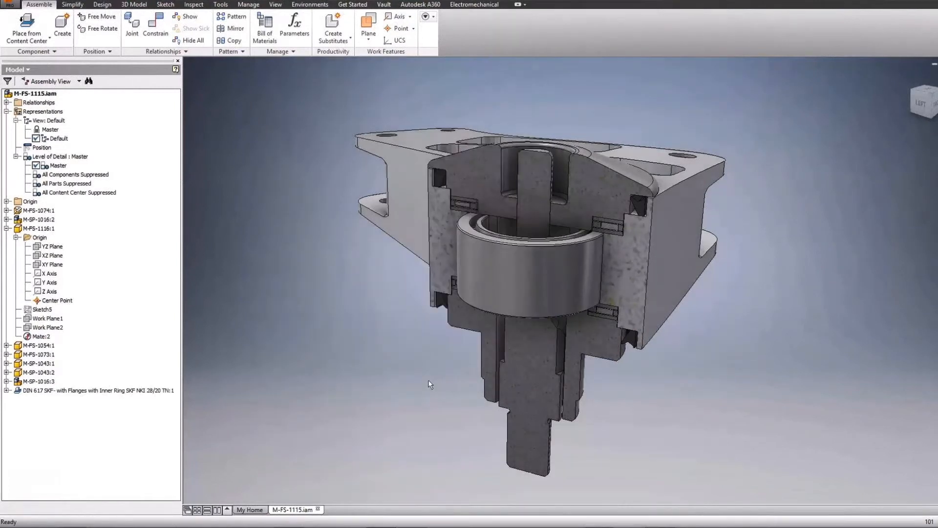
- End the section view of assembly M-FS-1115 and show the complete rocker assembly in an isometric view
{"action": "left_click", "coordinate": [276, 5]}
{"action": "left_click", "coordinate": [410, 29]}
{"action": "left_click", "coordinate": [367, 100]}
{"action": "left_click", "coordinate": [911, 78]}
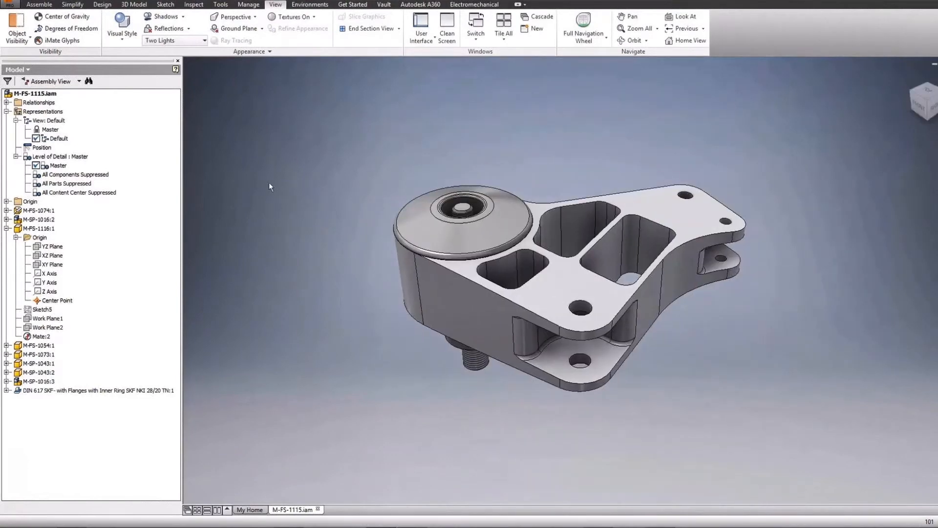
{"action": "left_click", "coordinate": [21, 70]}
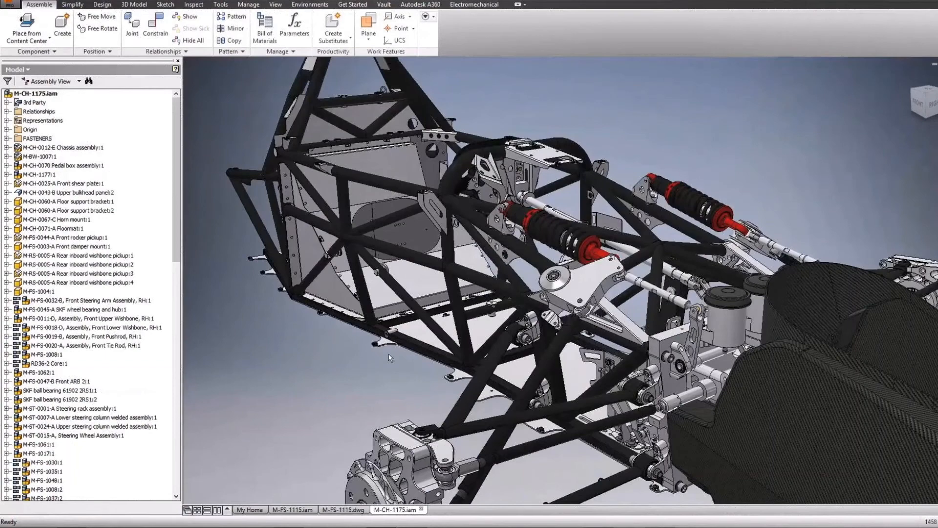
- Replace front rocker M-FS-1062 in chassis assembly M-CH-1175 with M-FS-1115.iam from the Vault
{"action": "scroll", "coordinate": [389, 354], "scroll_direction": "up", "scroll_amount": 5}
{"action": "left_click", "coordinate": [591, 263]}
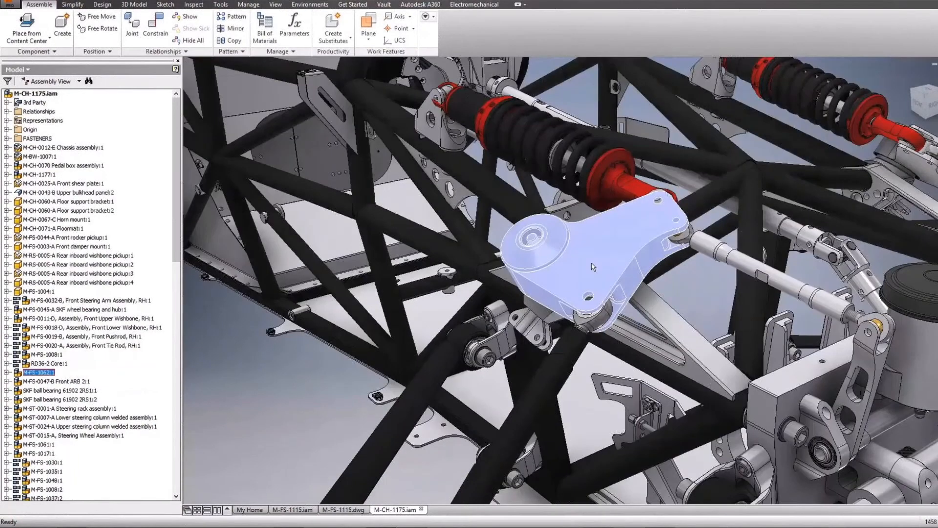
{"action": "right_click", "coordinate": [591, 262]}
{"action": "mouse_move", "coordinate": [606, 401]}
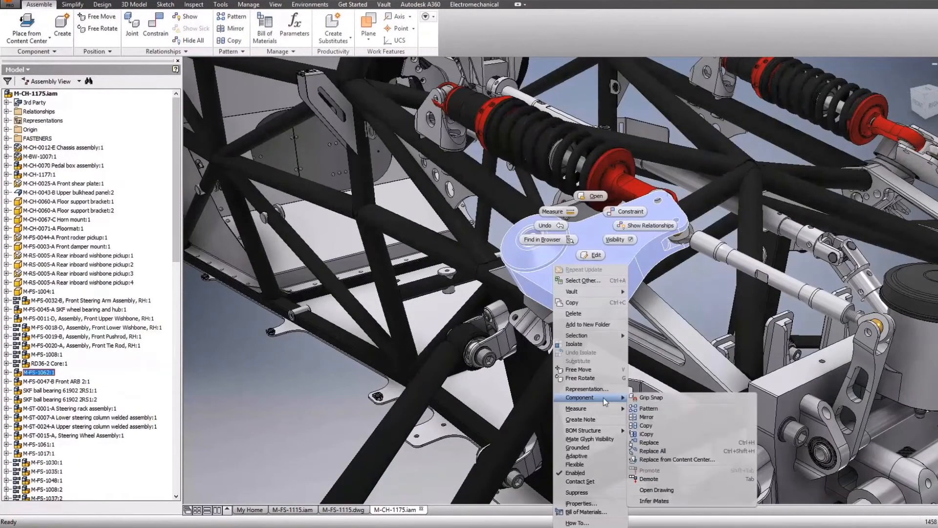
{"action": "left_click", "coordinate": [664, 442]}
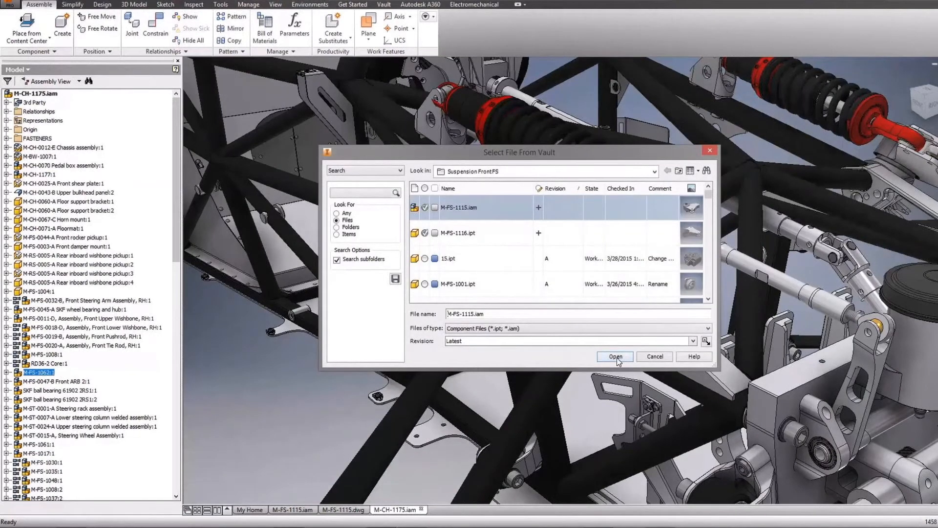
{"action": "left_click", "coordinate": [616, 357]}
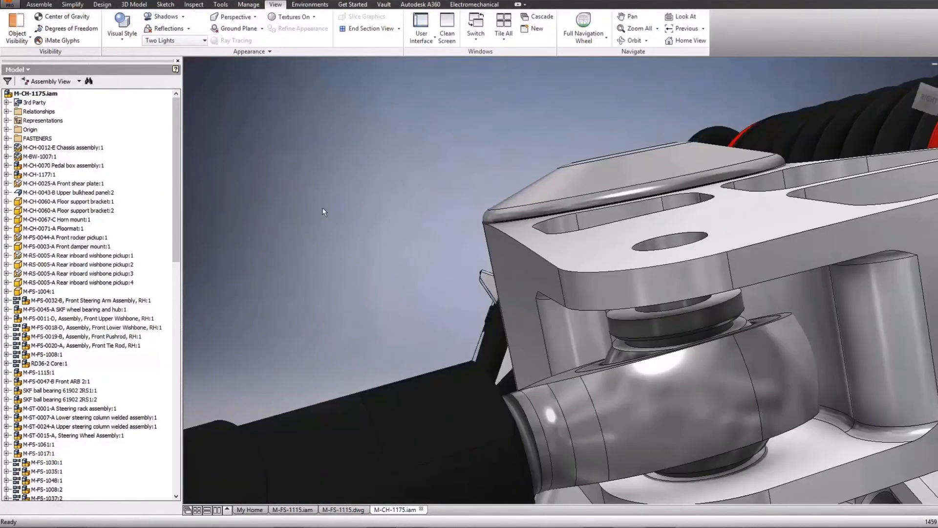
- Join the black pushrod's rod-end spacer to the underside of rocker M-FS-1115's upper plate, using an automatic joint with 0 mm gap
{"action": "right_click", "coordinate": [322, 209]}
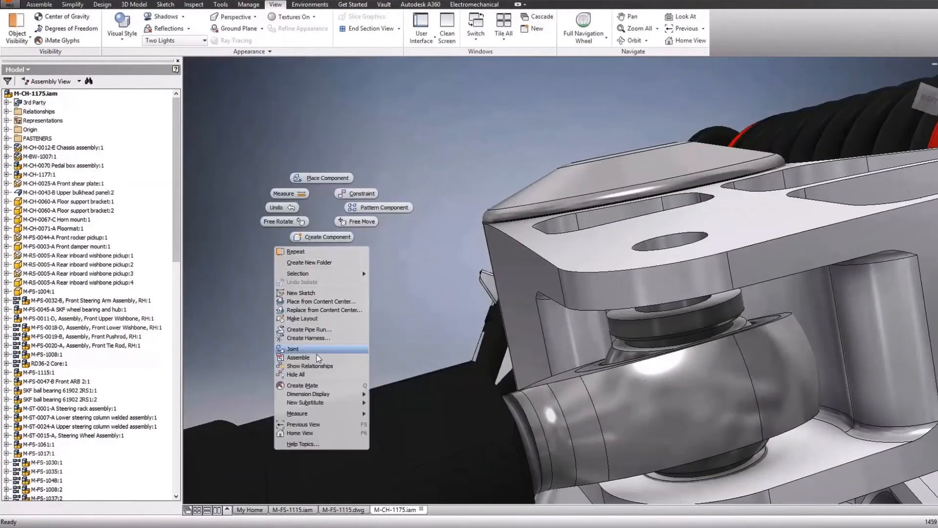
{"action": "left_click", "coordinate": [316, 350]}
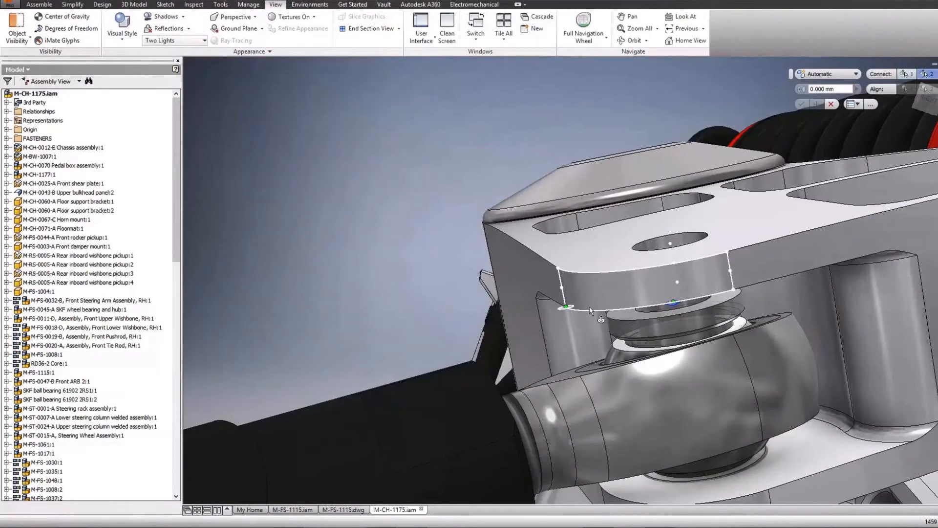
{"action": "left_click", "coordinate": [589, 309]}
{"action": "left_click", "coordinate": [816, 104]}
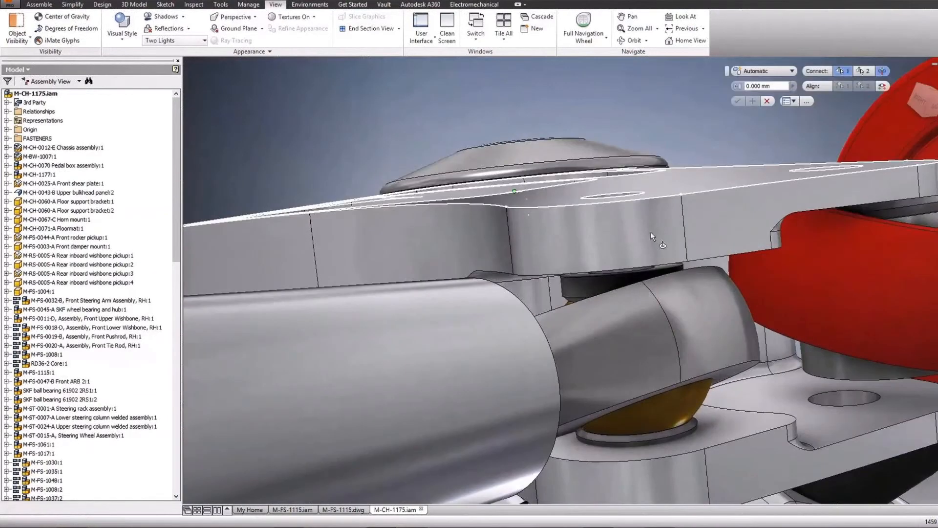
- Join the silver link's rod-end spacer to the underside of the rocker's upper plate with another automatic joint
{"action": "left_click", "coordinate": [668, 267]}
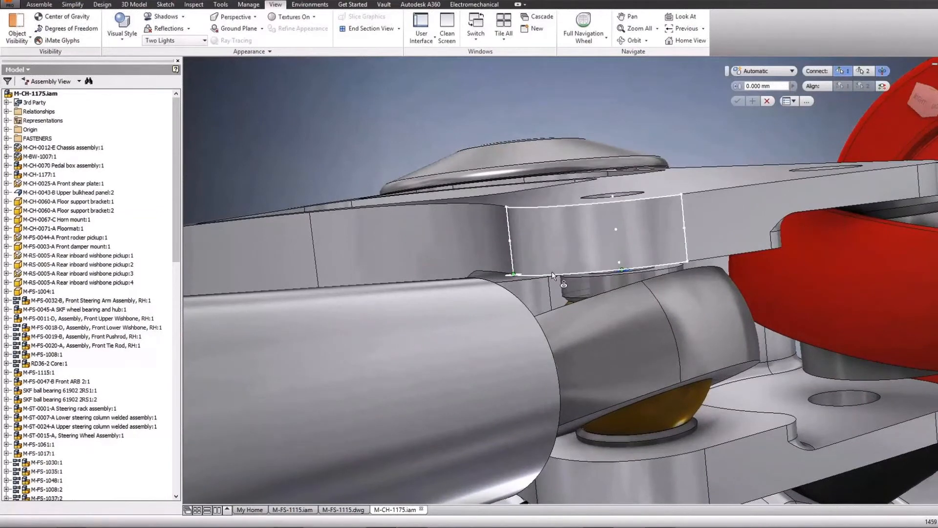
{"action": "left_click", "coordinate": [552, 272]}
{"action": "left_click", "coordinate": [752, 101]}
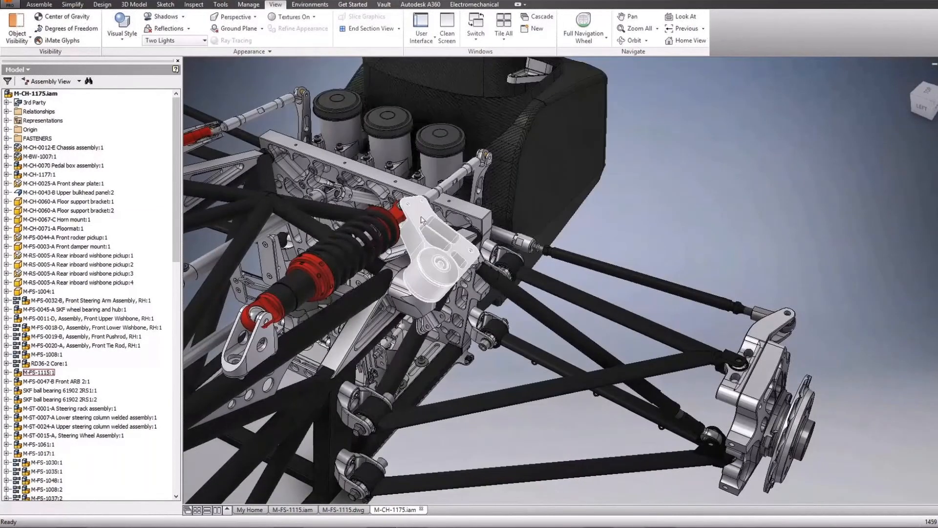
- Swing rocker M-FS-1115 to check the suspension motion, undo the movement, and return the chassis assembly to its home view
{"action": "left_click", "coordinate": [422, 220]}
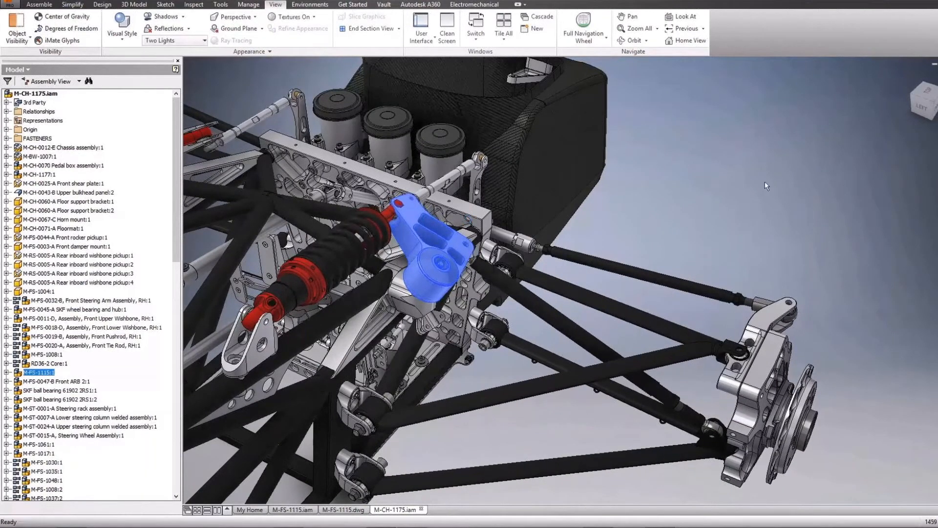
{"action": "right_click", "coordinate": [776, 167]}
{"action": "left_click", "coordinate": [752, 169]}
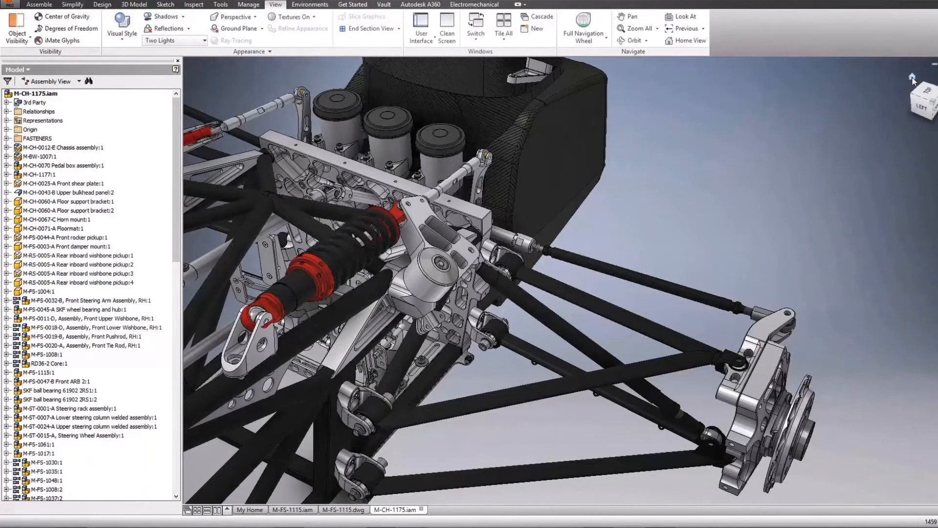
{"action": "left_click", "coordinate": [912, 78]}
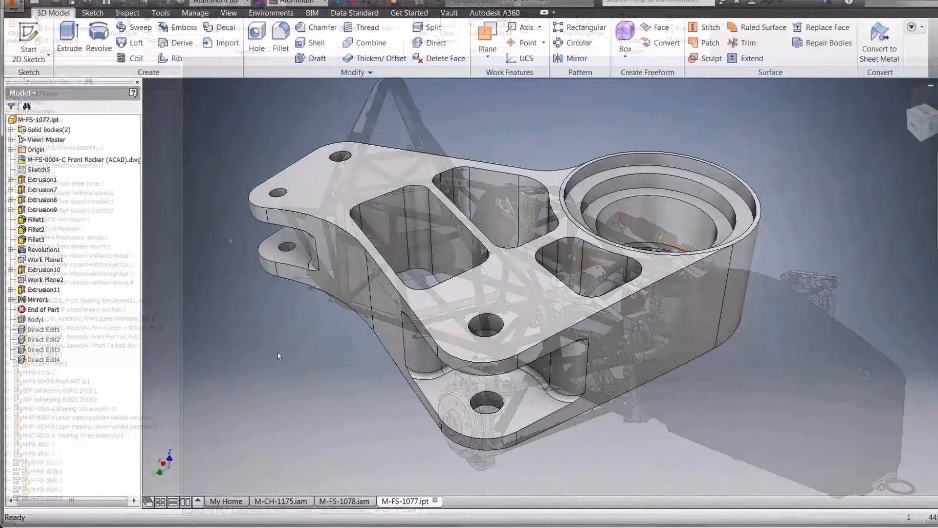
- Start Autodesk Nastran In-CAD on part M-FS-1077.ipt and add a solid-element physical property using Aluminum 6061
{"action": "left_click", "coordinate": [278, 13]}
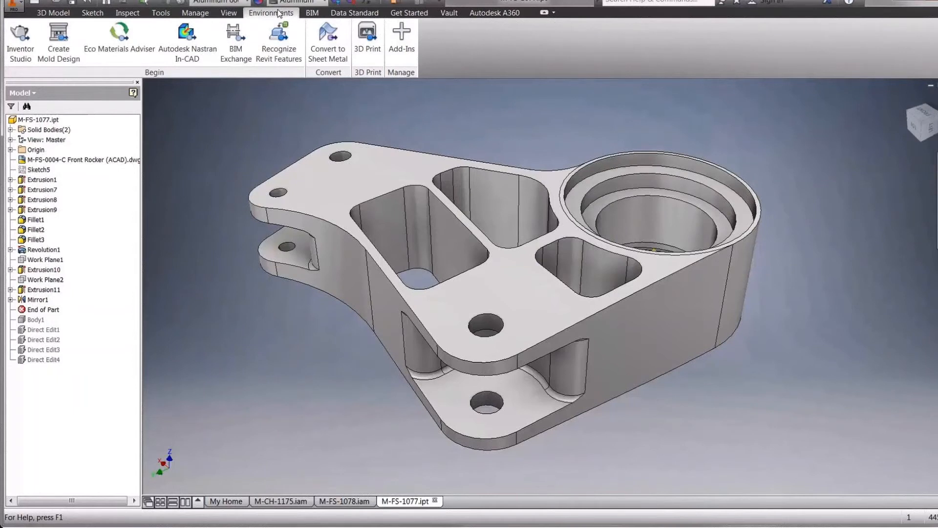
{"action": "left_click", "coordinate": [184, 55]}
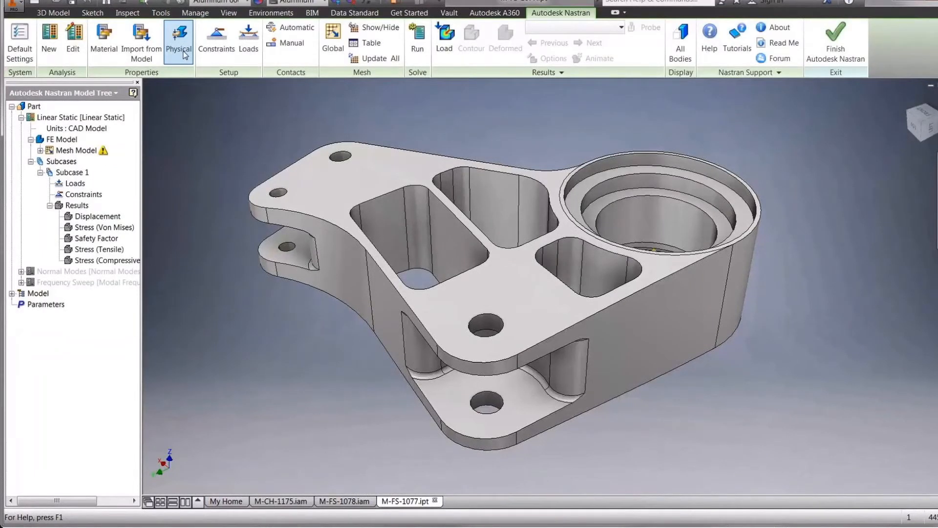
{"action": "left_click", "coordinate": [184, 56]}
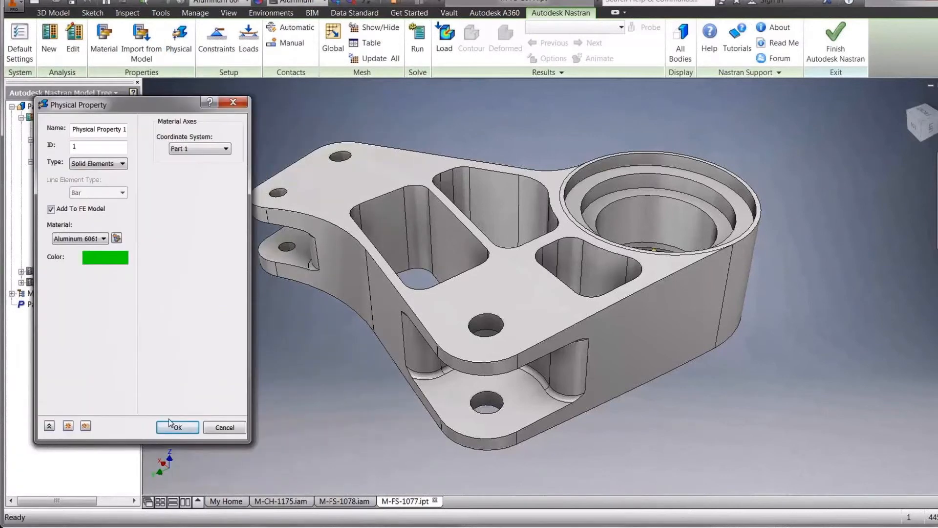
{"action": "left_click", "coordinate": [168, 418]}
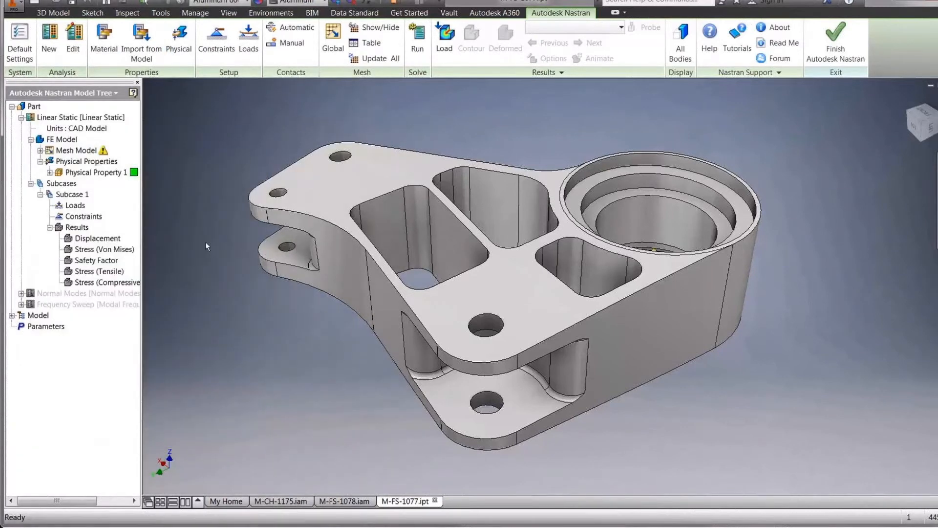
- Apply a structural constraint fixing all six degrees of freedom to the paired hole faces at the rocker's narrow end
{"action": "left_click", "coordinate": [220, 51]}
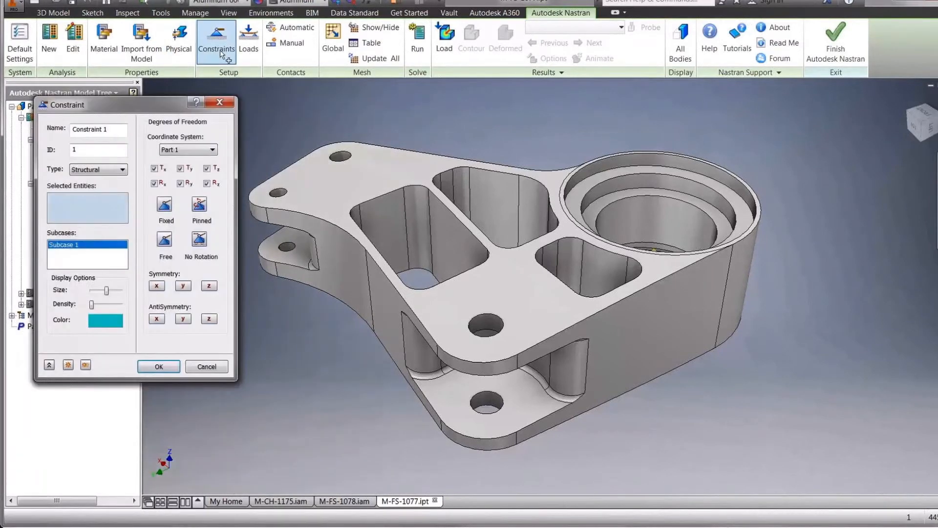
{"action": "left_click", "coordinate": [342, 159]}
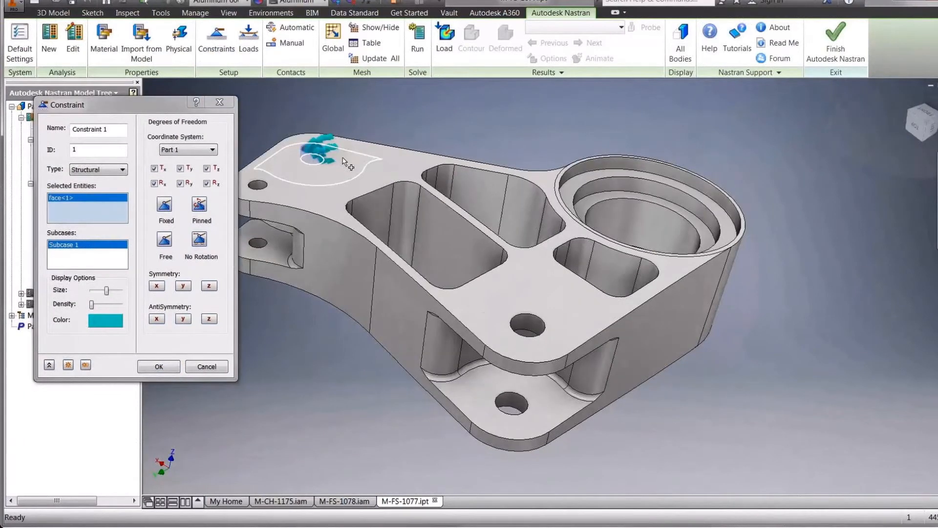
{"action": "left_click", "coordinate": [370, 264]}
{"action": "left_click", "coordinate": [168, 367]}
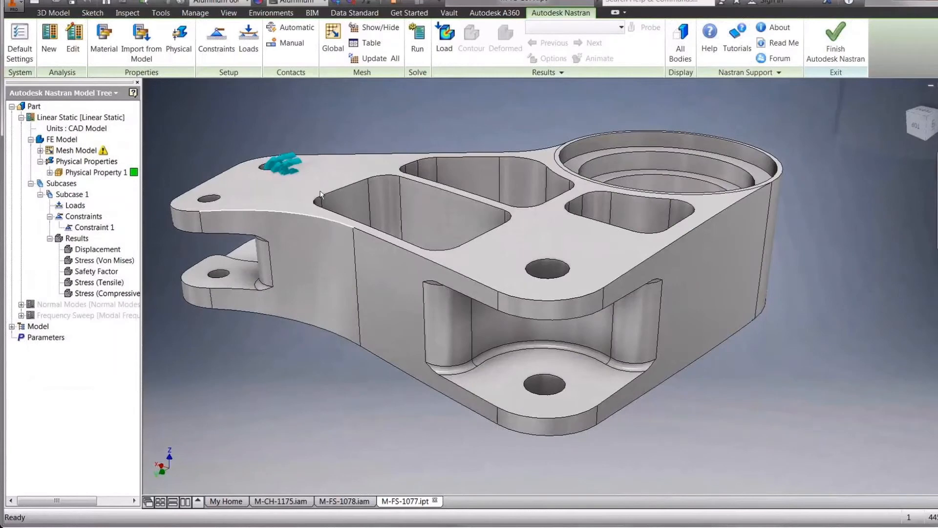
- Apply a -5000 N force to the upper and lower front hole faces, directed along the top plate's long straight edge
{"action": "left_click", "coordinate": [248, 39]}
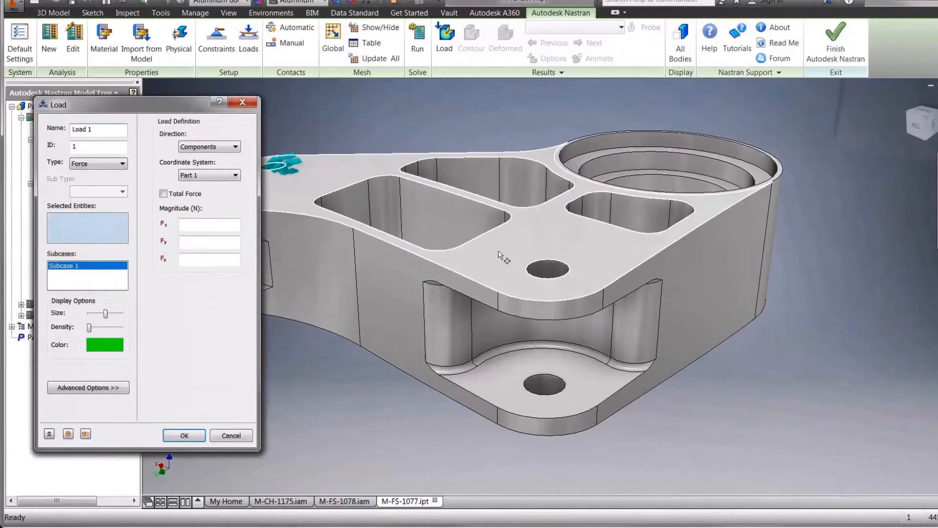
{"action": "left_click", "coordinate": [545, 271]}
{"action": "left_click", "coordinate": [540, 382]}
{"action": "left_click", "coordinate": [210, 147]}
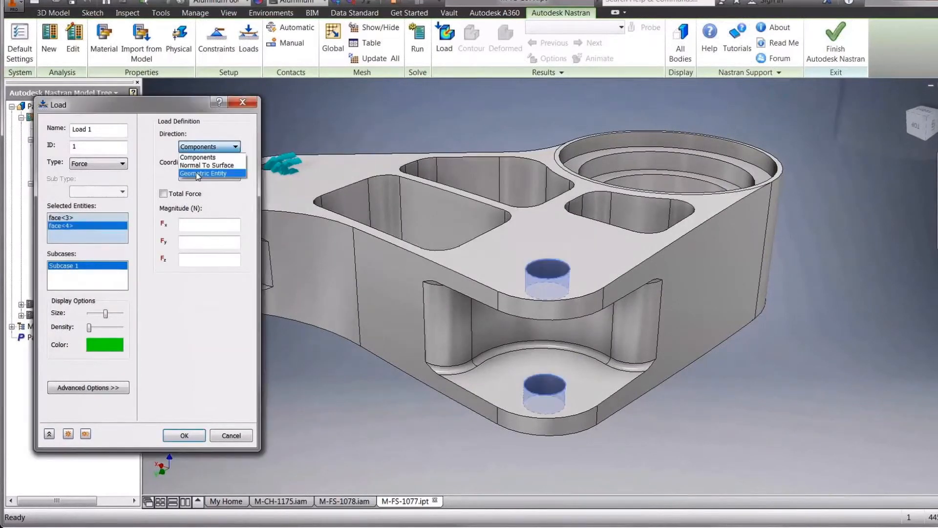
{"action": "left_click", "coordinate": [196, 172]}
{"action": "left_click", "coordinate": [400, 250]}
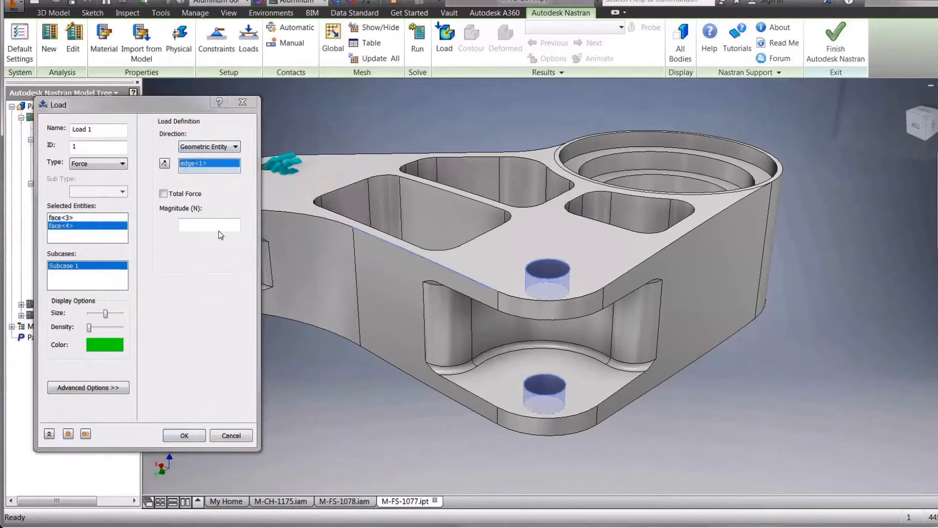
{"action": "left_click", "coordinate": [216, 225]}
{"action": "type", "text": "-5000"}
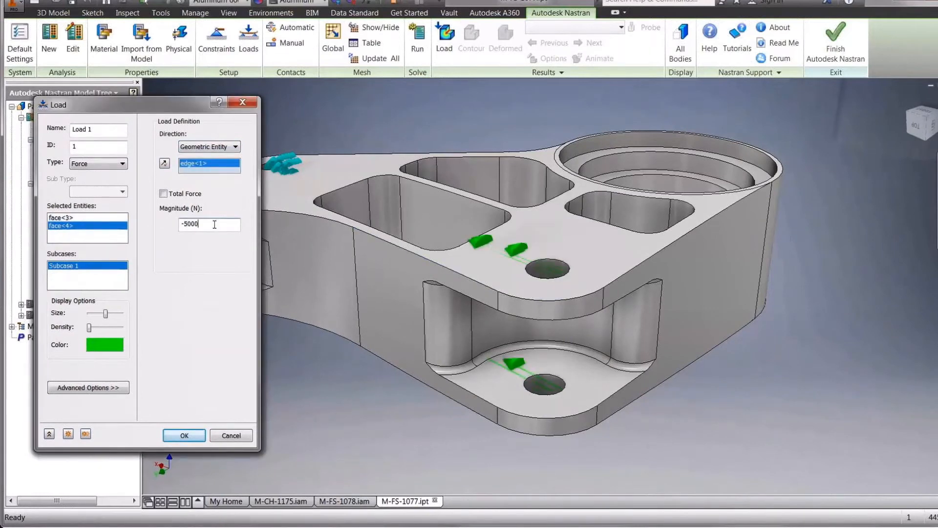
{"action": "key", "text": "Return"}
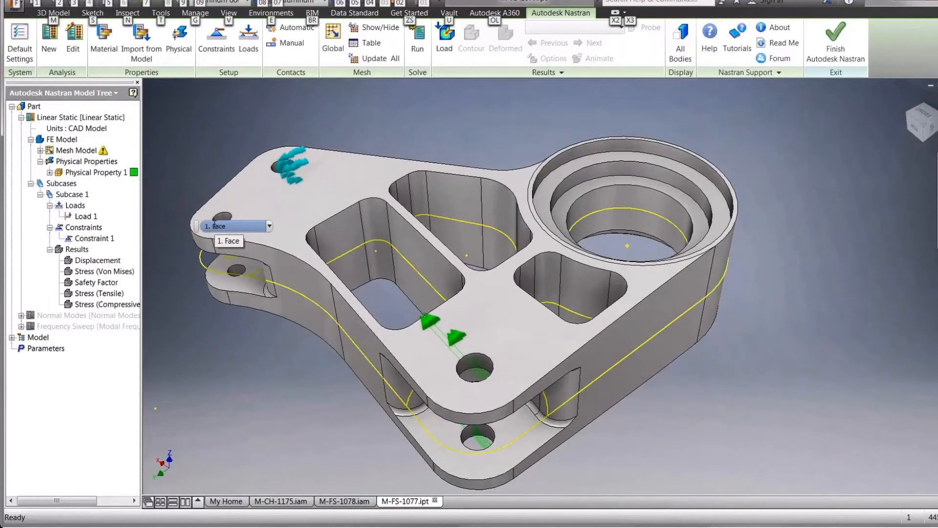
- Create a rigid-body connector with the bearing bore's center point as the independent point and the inner cylindrical face as the dependent entity
{"action": "key", "text": "alt"}
{"action": "left_click", "coordinate": [11, 337]}
{"action": "right_click", "coordinate": [49, 425]}
{"action": "left_click", "coordinate": [51, 430]}
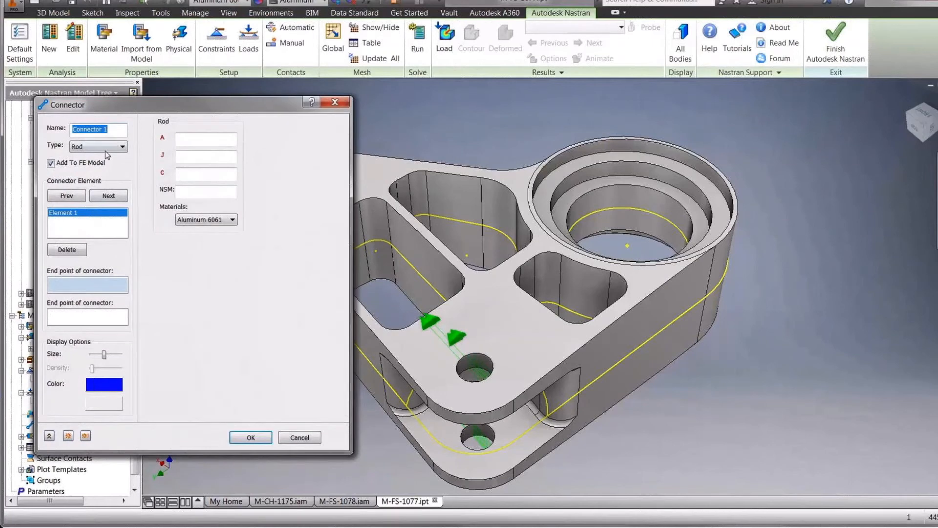
{"action": "left_click", "coordinate": [104, 150]}
{"action": "left_click", "coordinate": [95, 182]}
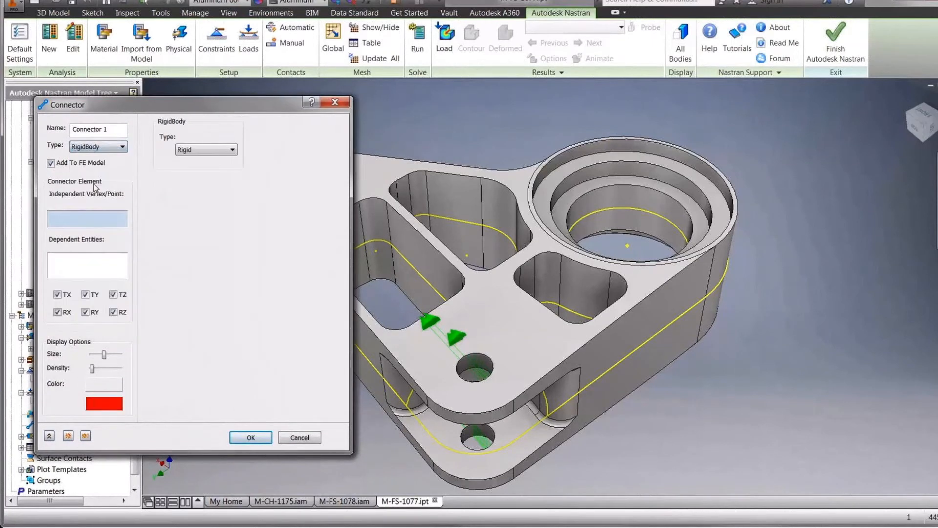
{"action": "left_click", "coordinate": [628, 248]}
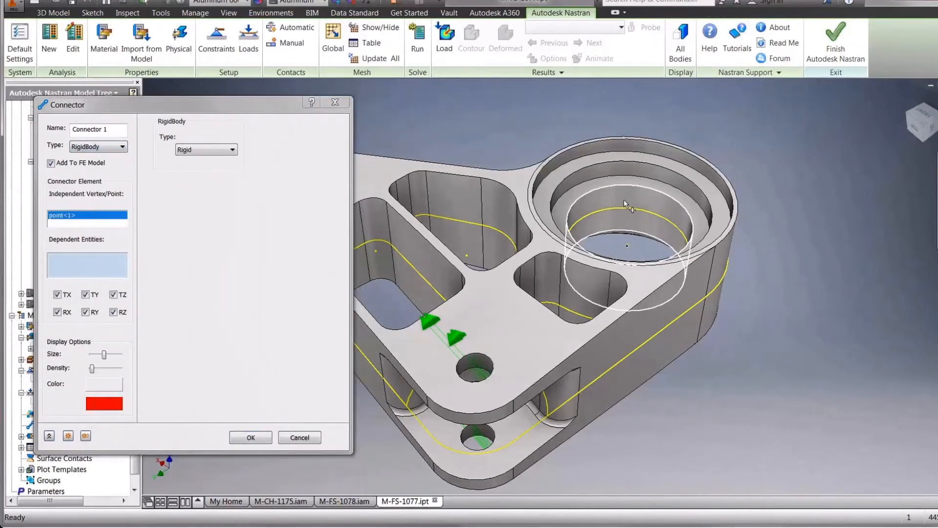
{"action": "left_click", "coordinate": [623, 199]}
{"action": "left_click", "coordinate": [250, 438]}
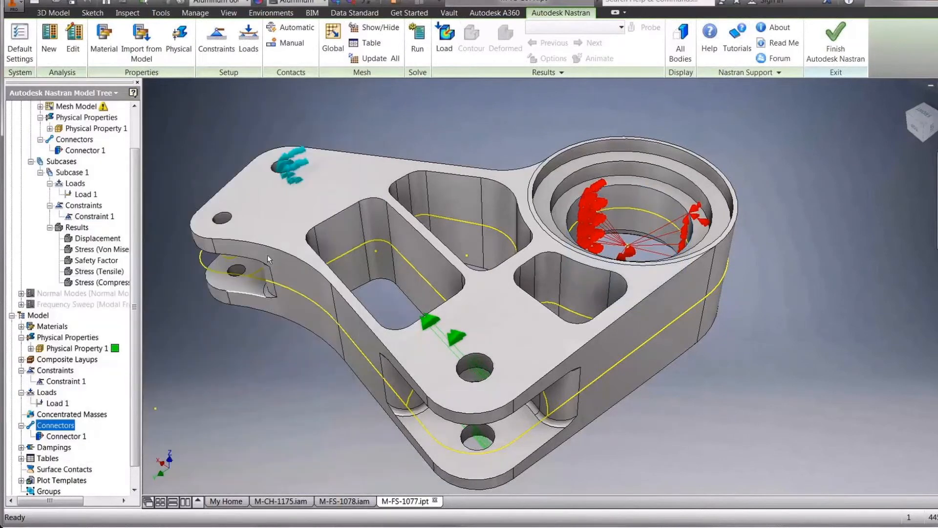
- Constrain the bearing bore's center point in every degree of freedom except Rz
{"action": "left_click", "coordinate": [216, 39]}
{"action": "left_click", "coordinate": [635, 252]}
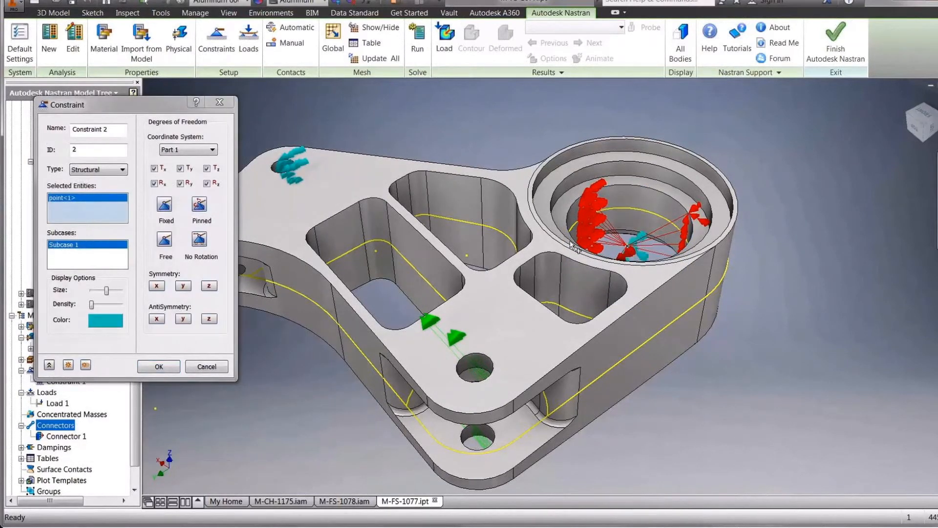
{"action": "left_click", "coordinate": [206, 183]}
{"action": "left_click", "coordinate": [155, 367]}
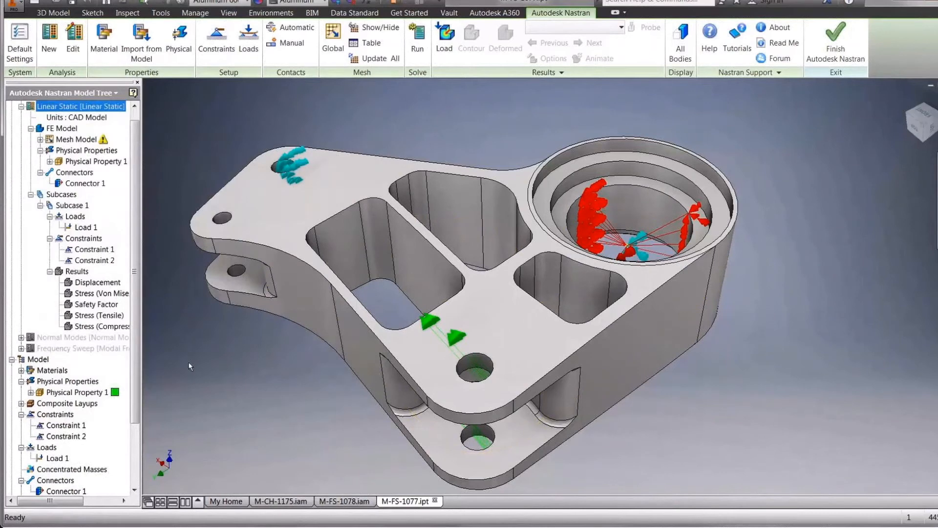
- Update the rocker's mesh and solve the linear static analysis
{"action": "left_click", "coordinate": [374, 59]}
{"action": "left_click", "coordinate": [417, 46]}
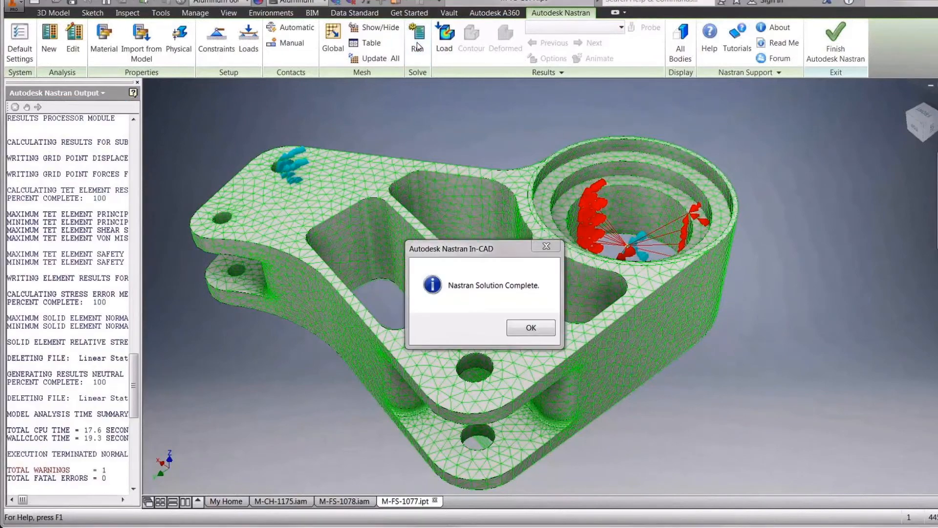
{"action": "left_click", "coordinate": [530, 326]}
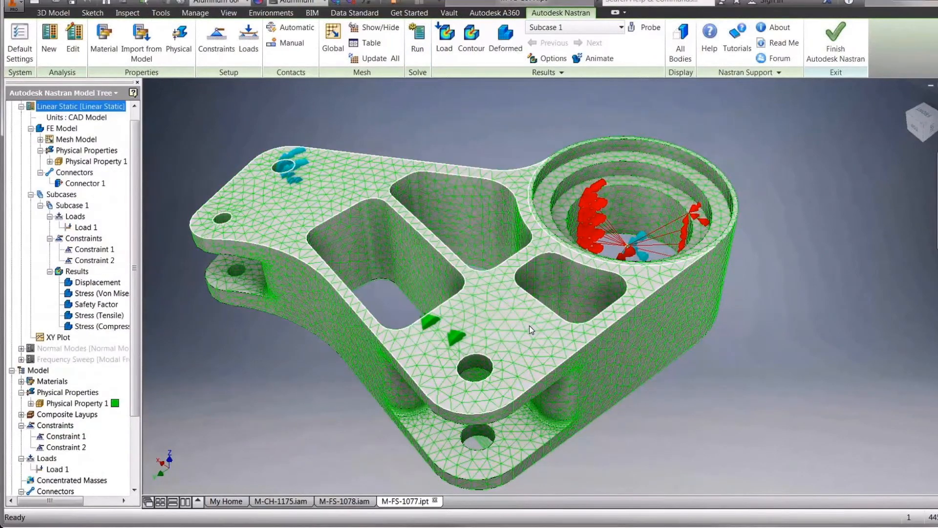
- Display the Von Mises stress contour, and plot the safety factor with the specified data maximum set to 10
{"action": "double_click", "coordinate": [105, 293]}
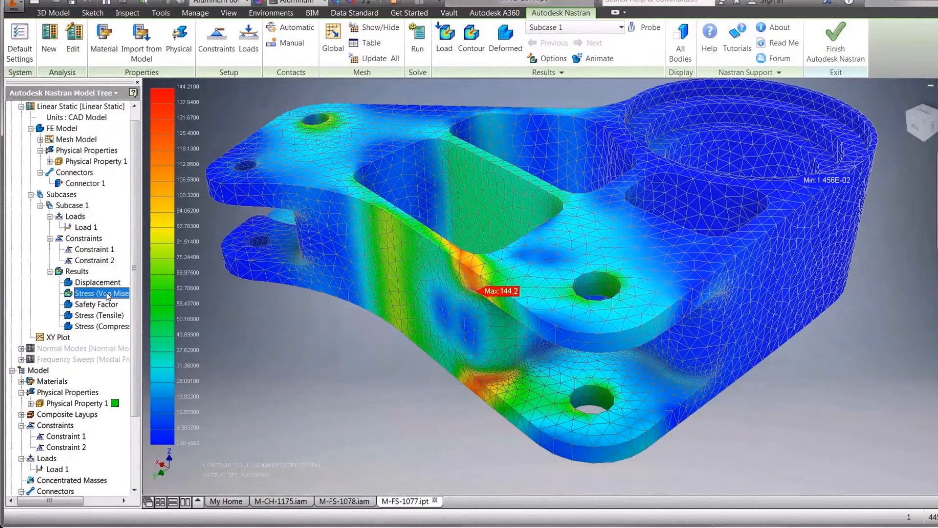
{"action": "right_click", "coordinate": [100, 305]}
{"action": "left_click", "coordinate": [111, 310]}
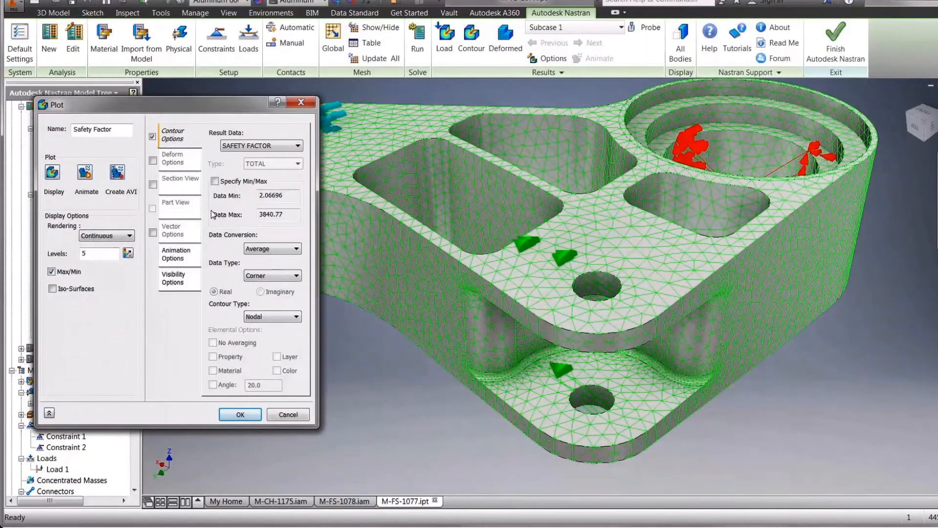
{"action": "left_click", "coordinate": [215, 181]}
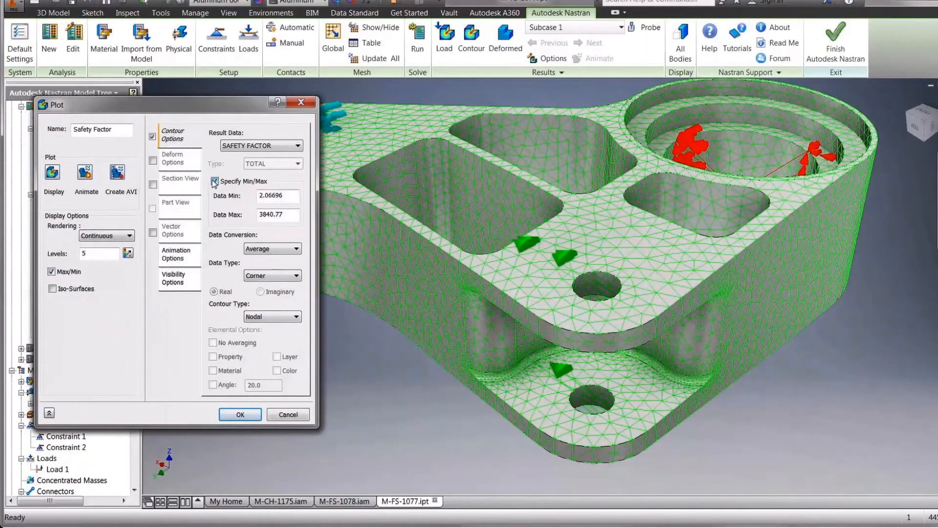
{"action": "double_click", "coordinate": [269, 215]}
{"action": "type", "text": "10"}
{"action": "left_click", "coordinate": [52, 174]}
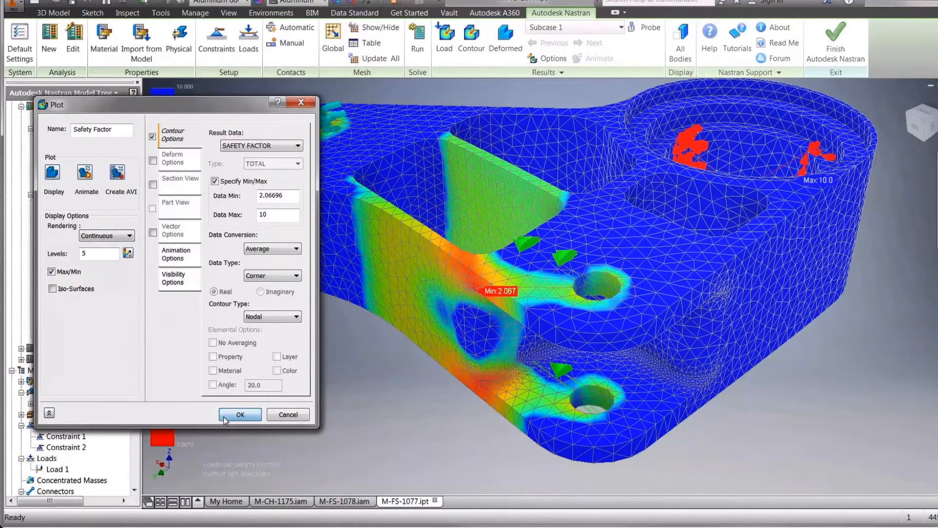
{"action": "left_click", "coordinate": [239, 414]}
- Duplicate the linear static analysis, name the copy Fatigue, and set its type to Multi-Axial Fatigue
{"action": "scroll", "coordinate": [117, 120], "scroll_direction": "up", "scroll_amount": 1}
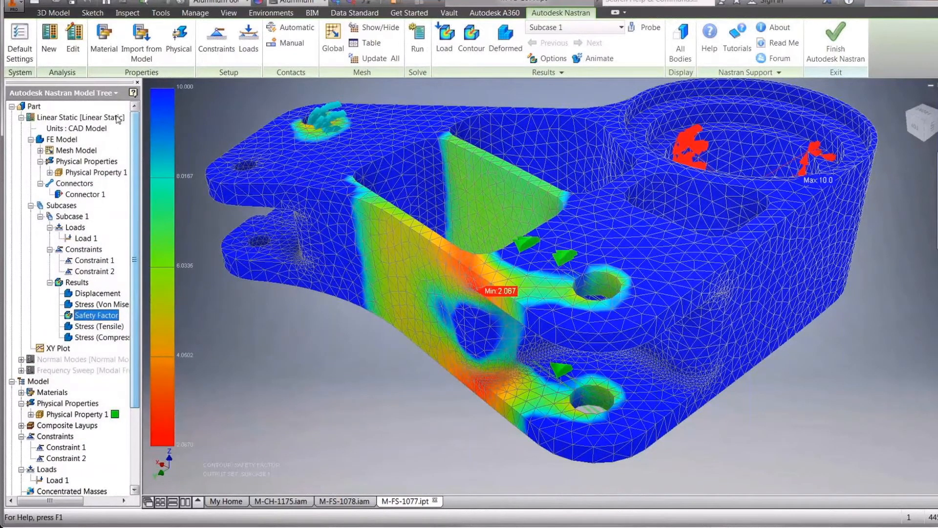
{"action": "left_click", "coordinate": [34, 106]}
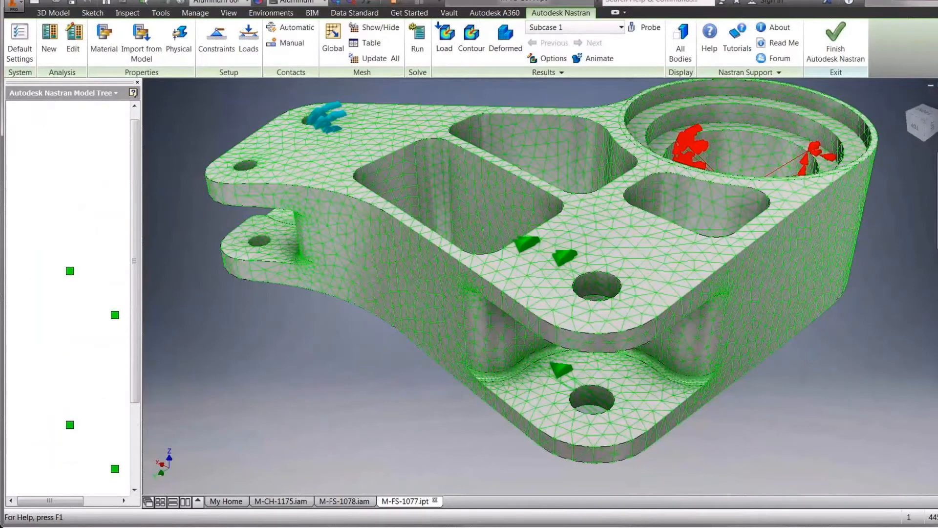
{"action": "right_click", "coordinate": [54, 141]}
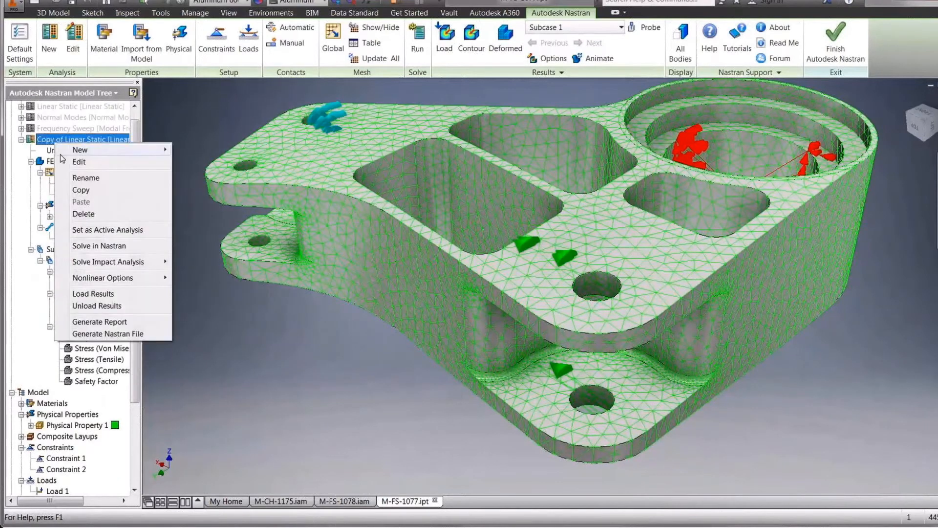
{"action": "left_click", "coordinate": [63, 161]}
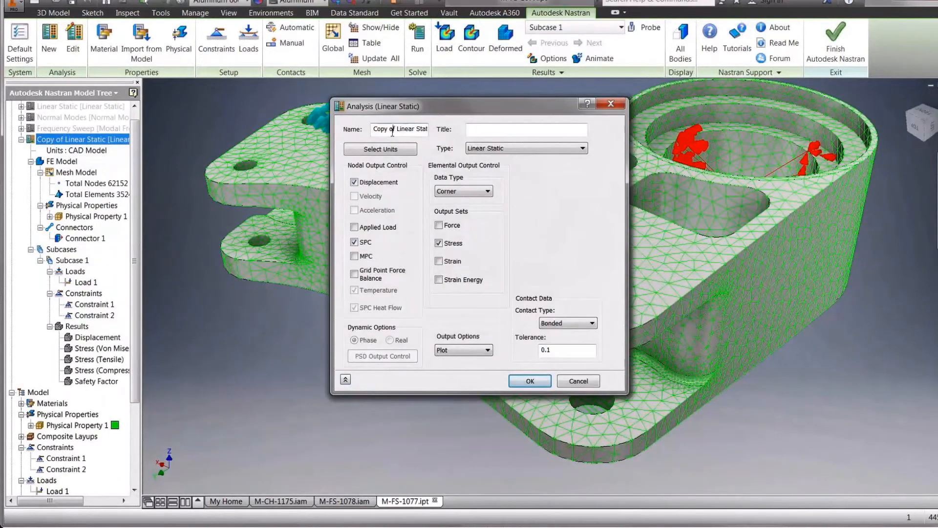
{"action": "triple_click", "coordinate": [393, 132]}
{"action": "type", "text": "Fatigue"}
{"action": "left_click", "coordinate": [473, 150]}
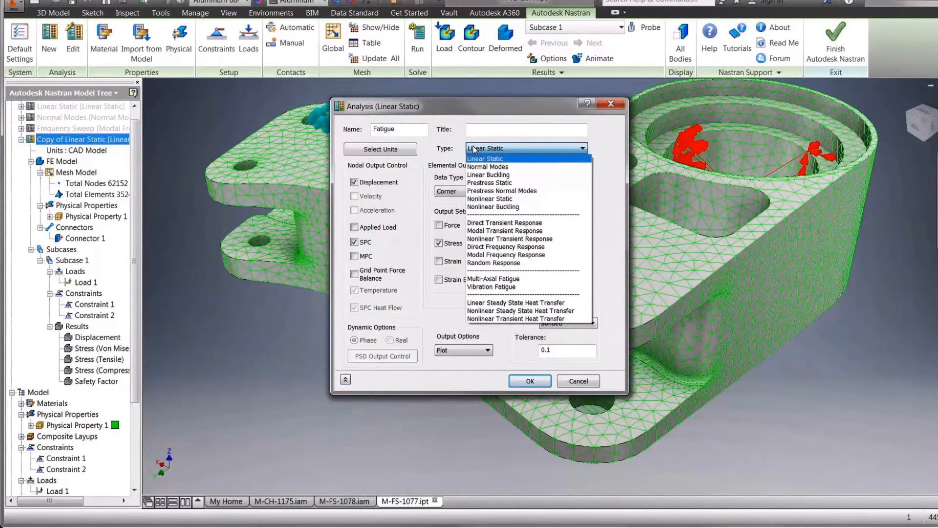
{"action": "left_click", "coordinate": [494, 278]}
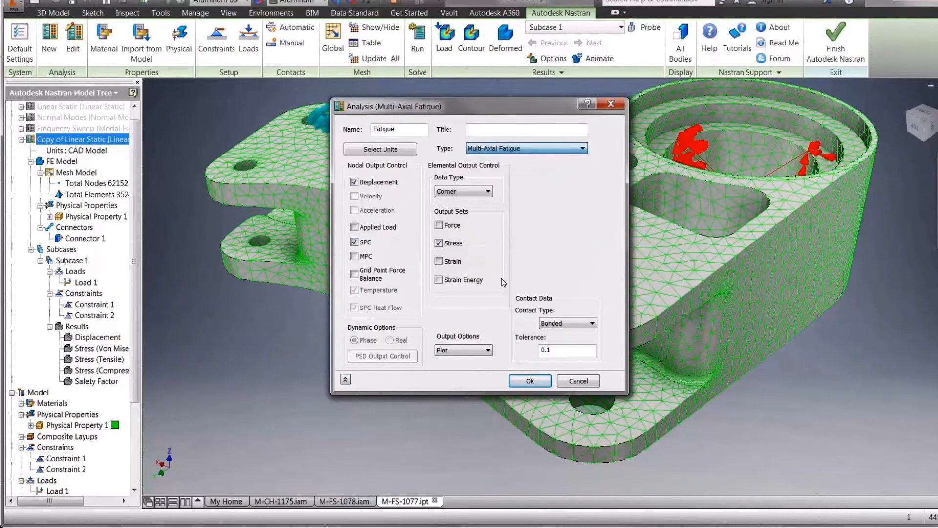
{"action": "left_click", "coordinate": [530, 380]}
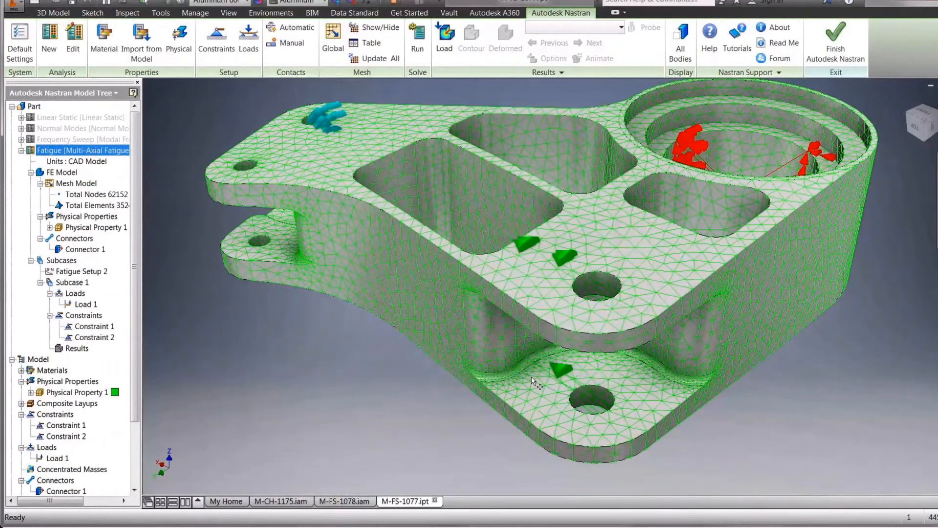
- Assign the Load and Unload history table to Load 1 and review its load scale factor versus time plot
{"action": "right_click", "coordinate": [87, 305]}
{"action": "left_click", "coordinate": [116, 310]}
{"action": "left_click", "coordinate": [204, 298]}
{"action": "left_click", "coordinate": [192, 324]}
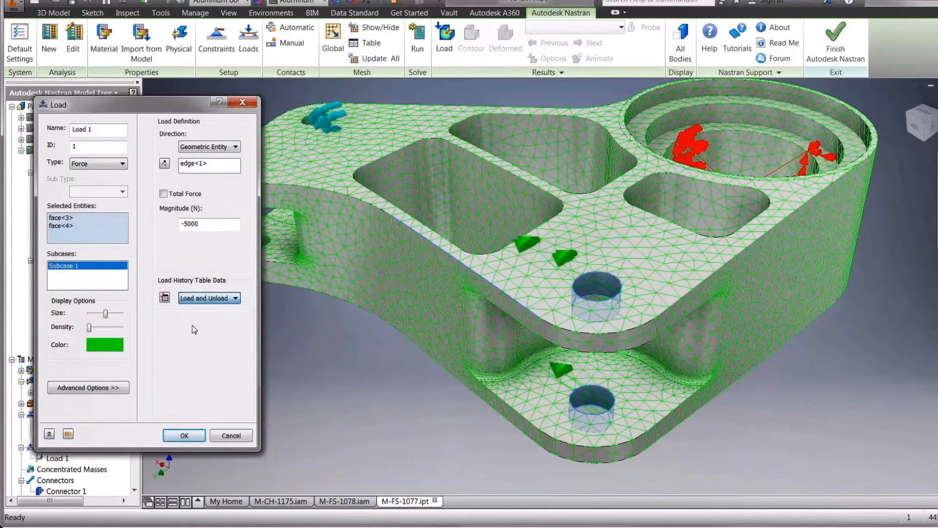
{"action": "left_click", "coordinate": [164, 298]}
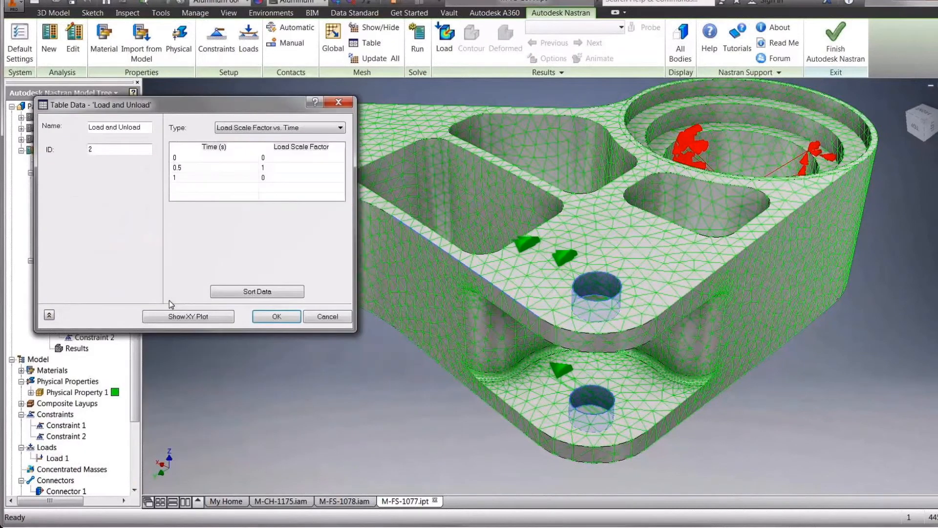
{"action": "left_click", "coordinate": [203, 316]}
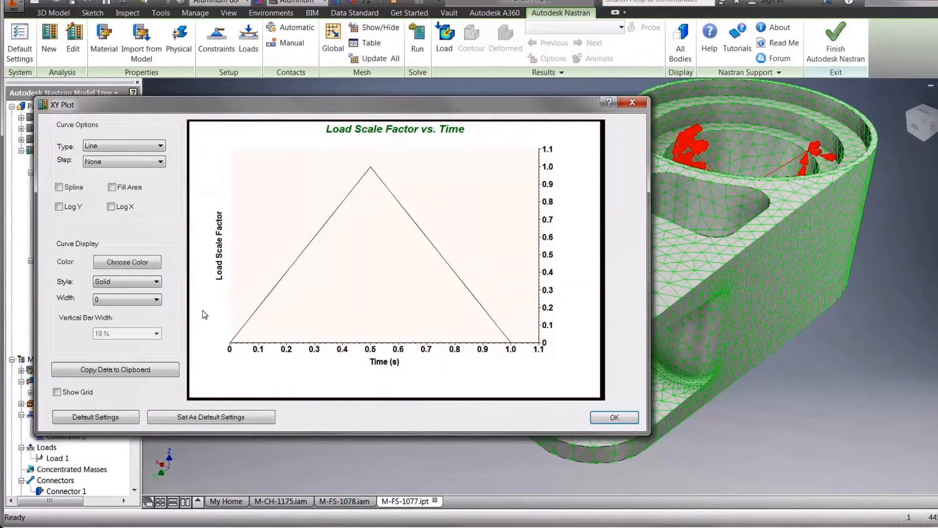
{"action": "left_click", "coordinate": [606, 418]}
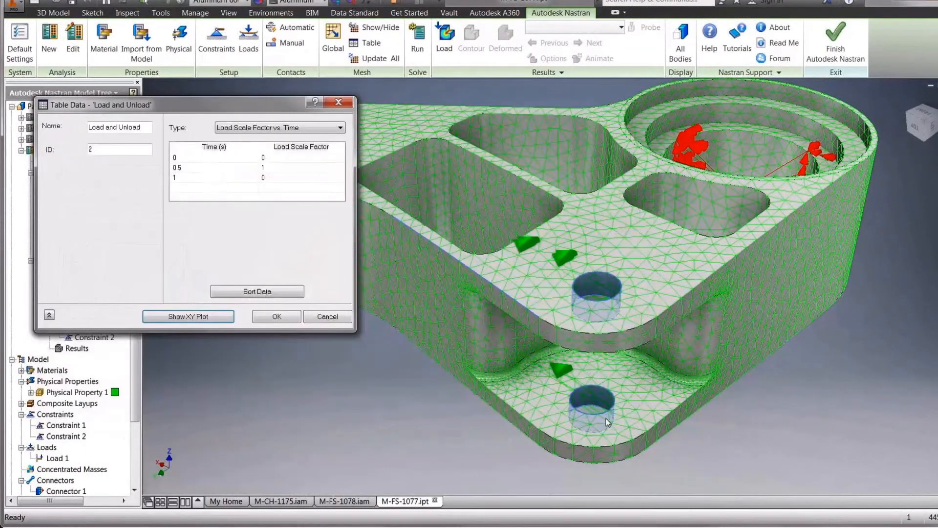
{"action": "left_click", "coordinate": [277, 318]}
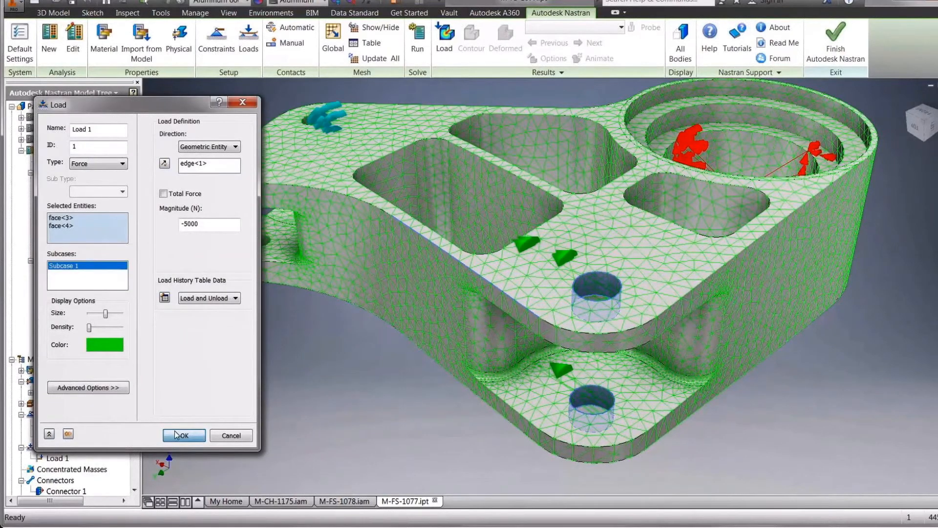
{"action": "left_click", "coordinate": [176, 434]}
- Set the time conversion factor of the fatigue setup to 0.0005
{"action": "right_click", "coordinate": [103, 271]}
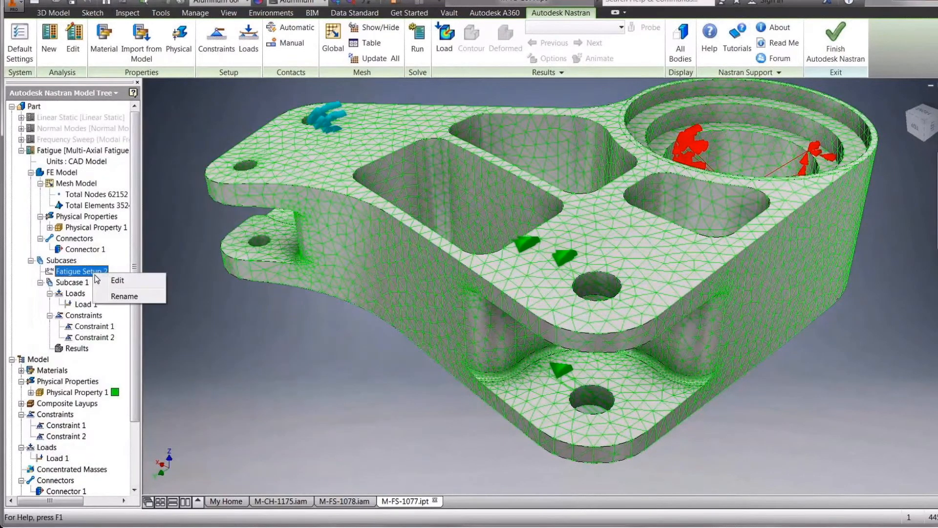
{"action": "left_click", "coordinate": [115, 278]}
{"action": "left_click", "coordinate": [180, 240]}
{"action": "type", "text": "0.0005"}
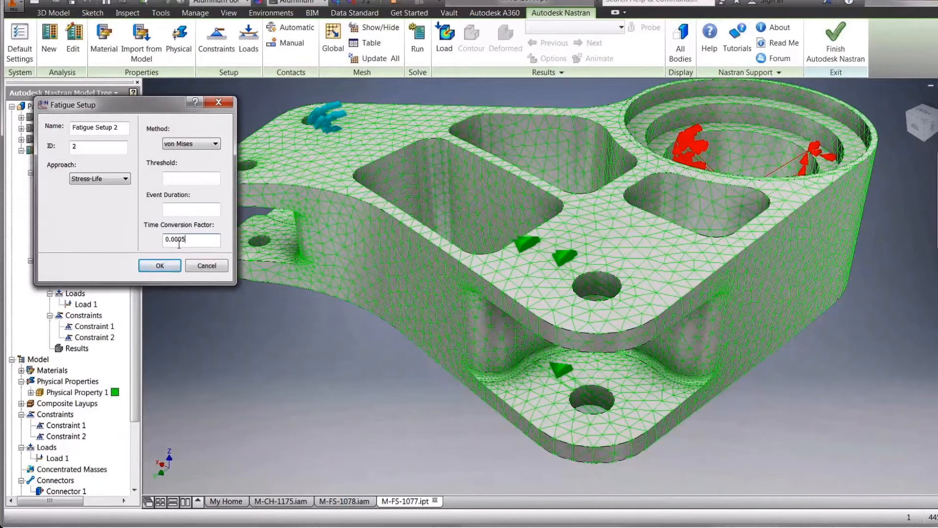
{"action": "left_click", "coordinate": [157, 264]}
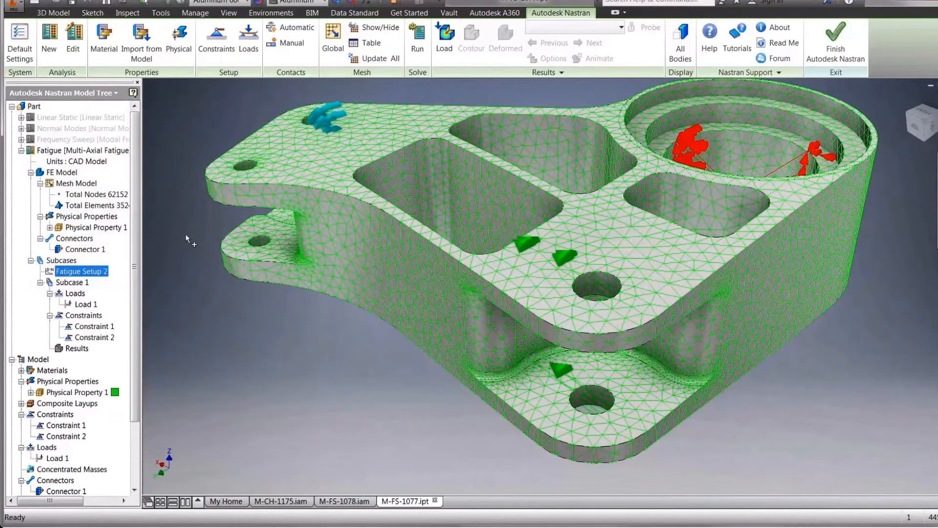
- Solve the multi-axial fatigue analysis and display its Life Contour plot
{"action": "left_click", "coordinate": [418, 41]}
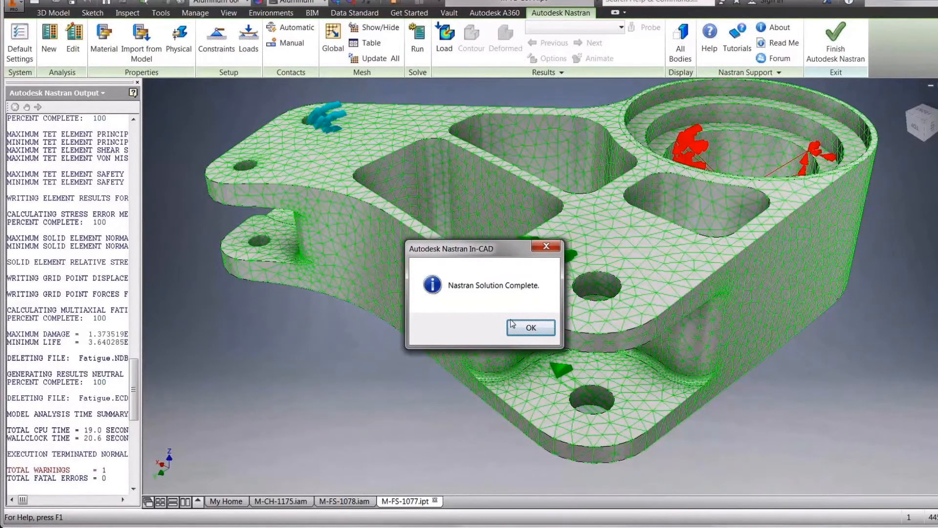
{"action": "left_click", "coordinate": [530, 326]}
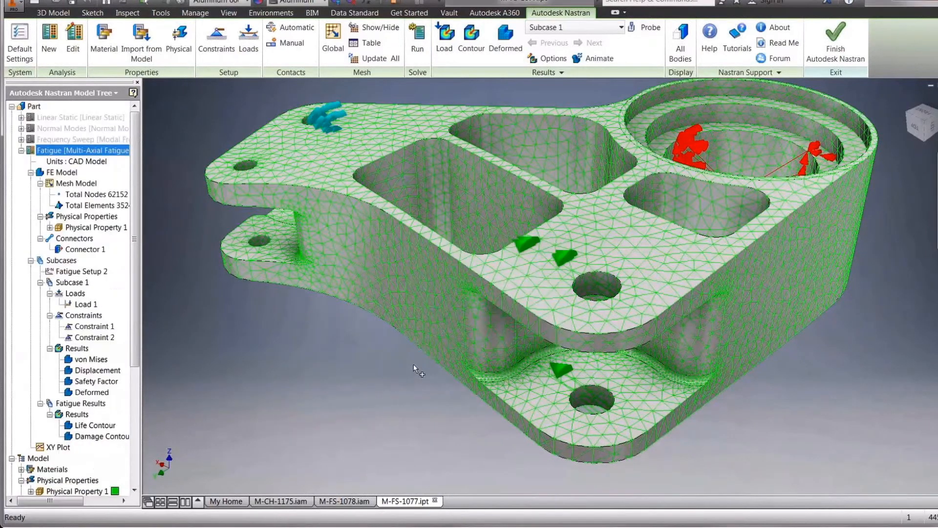
{"action": "left_click", "coordinate": [107, 425]}
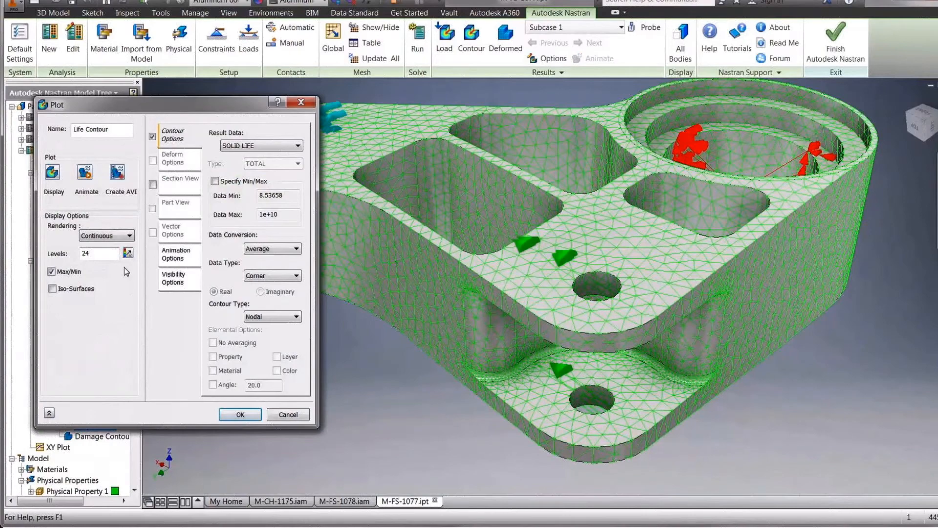
{"action": "left_click", "coordinate": [53, 173]}
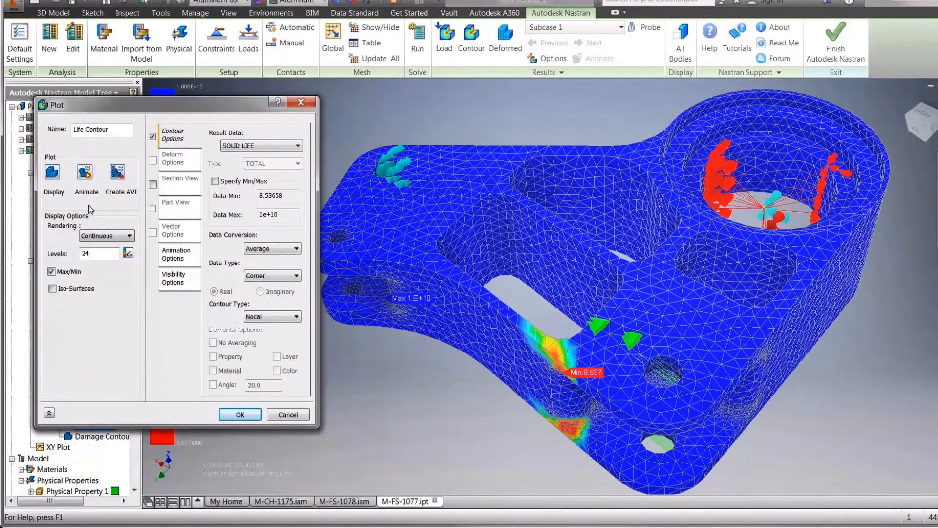
{"action": "left_click", "coordinate": [234, 414]}
- Extrude the rocker's three pocket profiles by a distance of 10 to form pocket floors
{"action": "key", "text": "alt"}
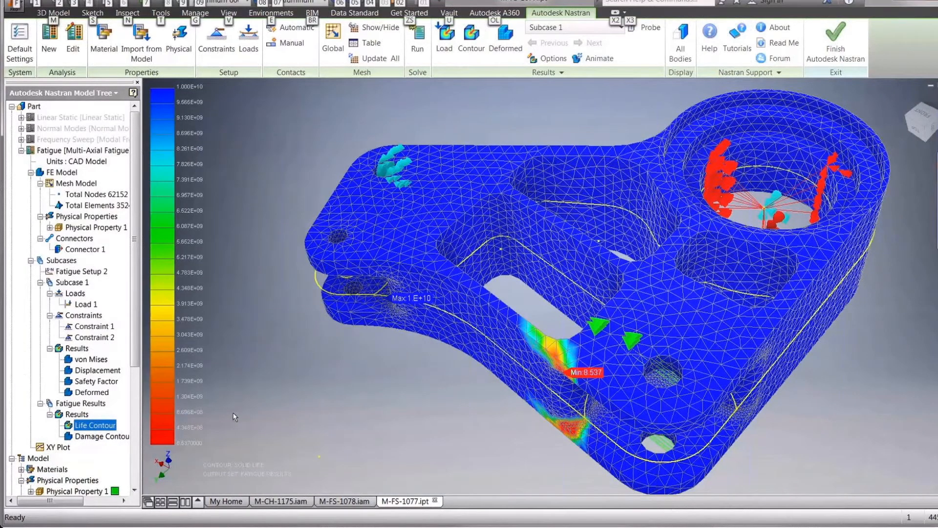
{"action": "right_click", "coordinate": [379, 370]}
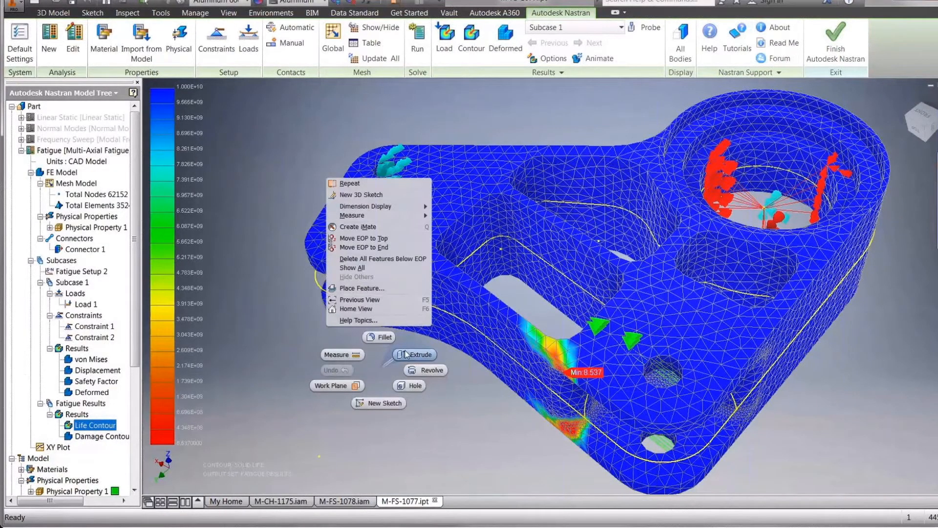
{"action": "left_click", "coordinate": [405, 355]}
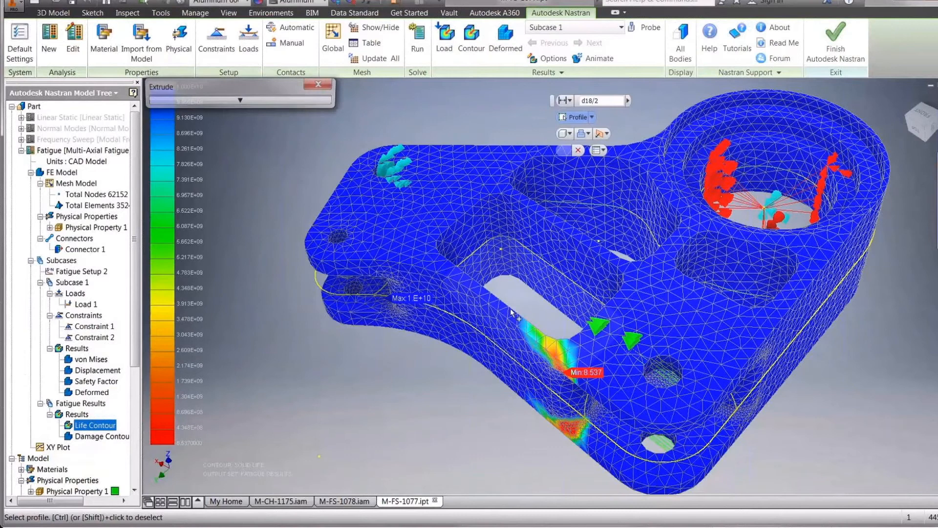
{"action": "left_click", "coordinate": [707, 282]}
{"action": "left_click", "coordinate": [574, 201]}
{"action": "left_click", "coordinate": [573, 241]}
{"action": "type", "text": "10"}
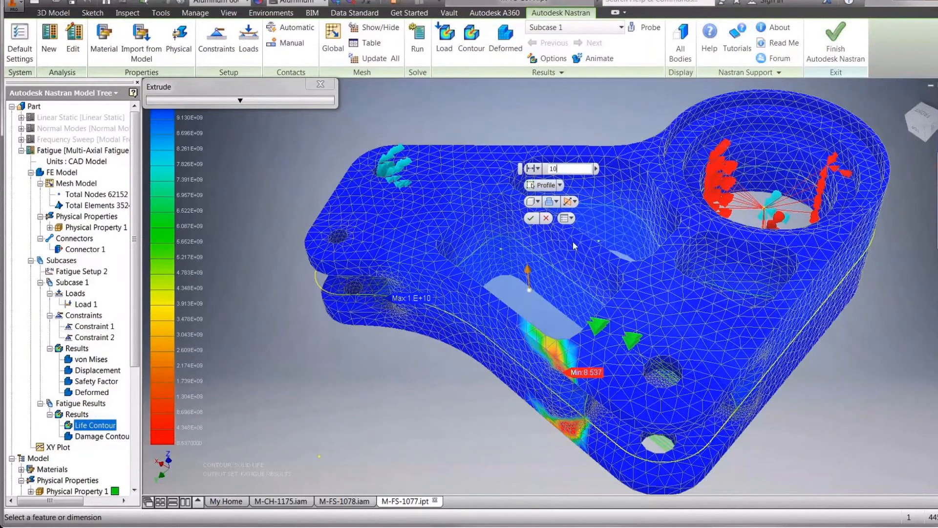
{"action": "key", "text": "Return"}
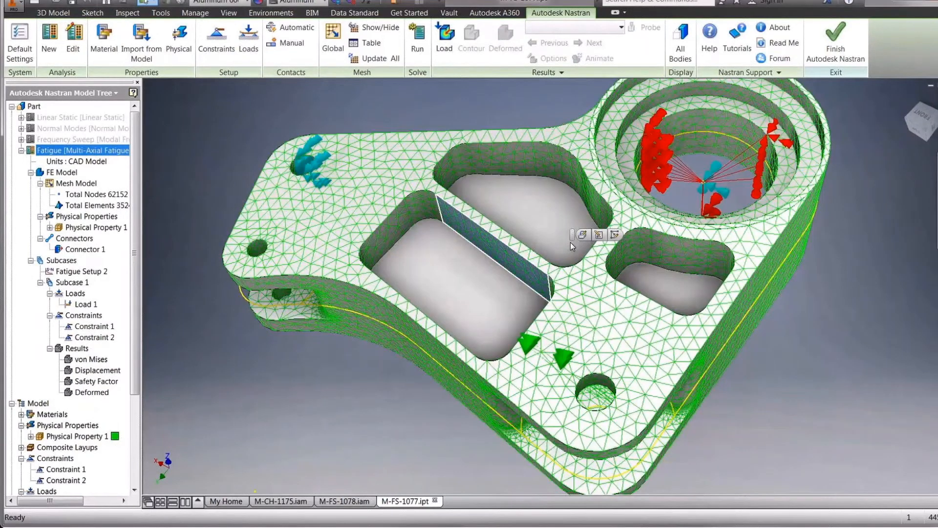
- Fillet the floor edges of the rocker's three pockets
{"action": "right_click", "coordinate": [814, 305]}
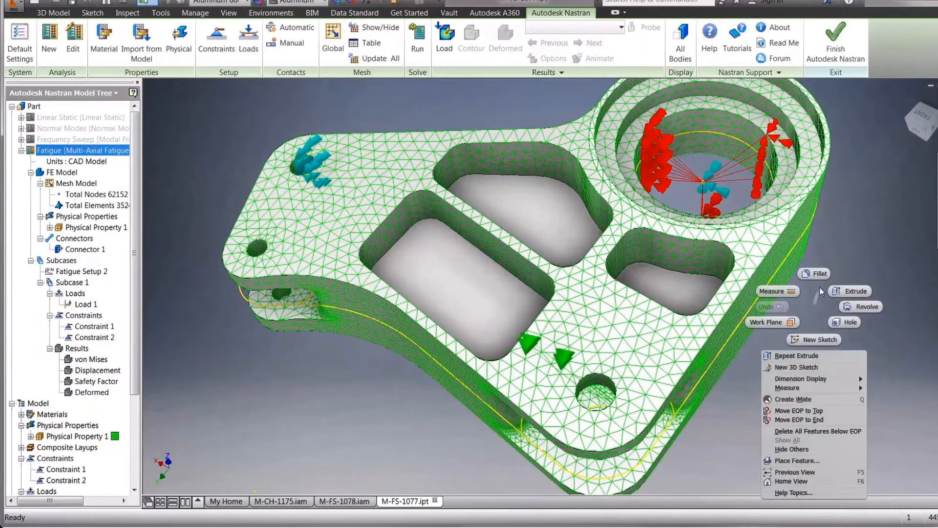
{"action": "left_click", "coordinate": [815, 273]}
{"action": "left_click", "coordinate": [520, 176]}
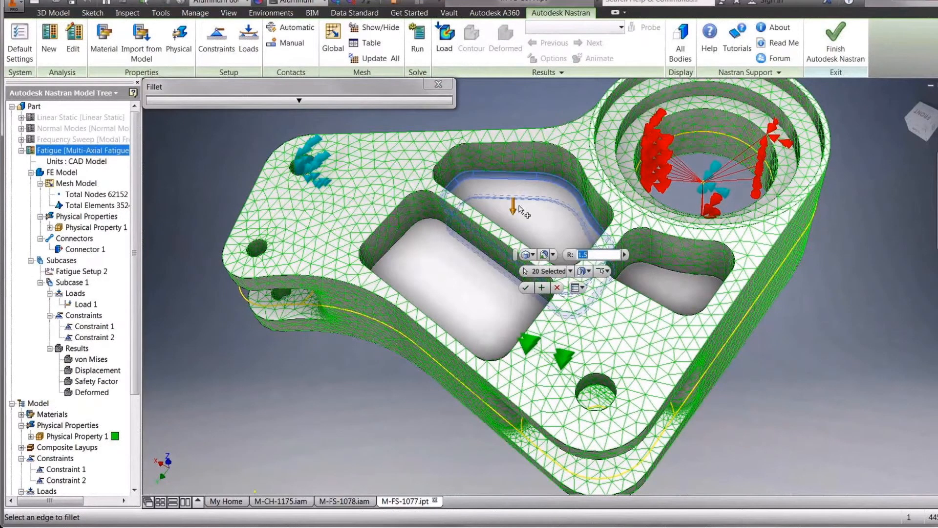
{"action": "left_click", "coordinate": [680, 274]}
{"action": "left_click", "coordinate": [490, 276]}
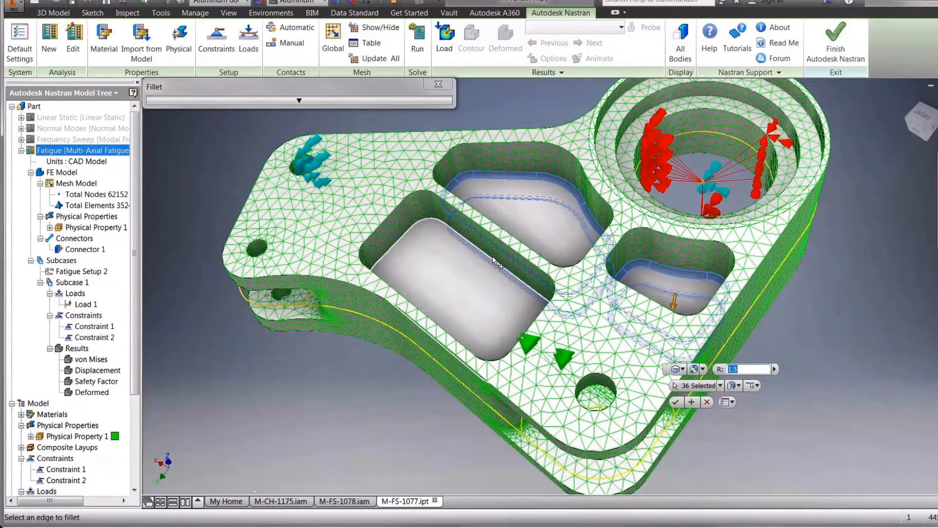
{"action": "key", "text": "Return"}
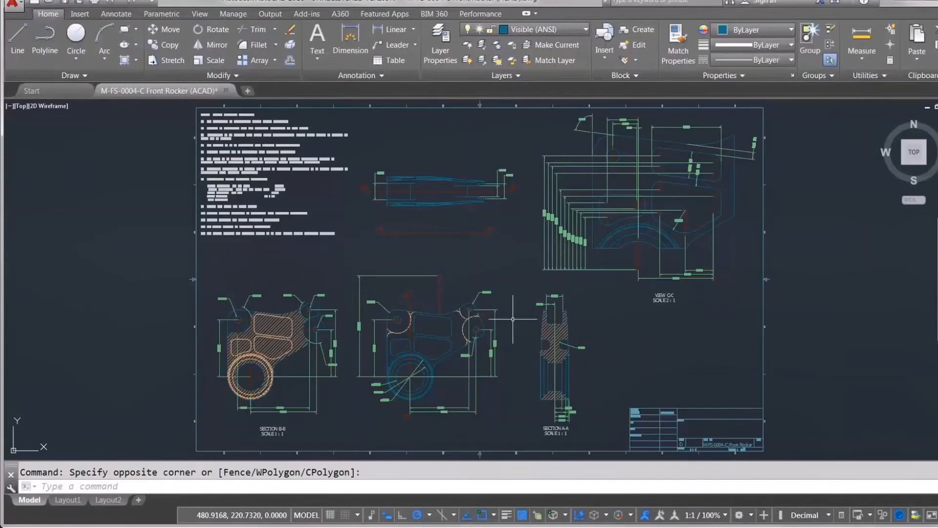
- Switch to the front rocker drawing in AutoCAD and stretch the rib between the two large pockets upward by 10
{"action": "scroll", "coordinate": [446, 315], "scroll_direction": "up", "scroll_amount": 5}
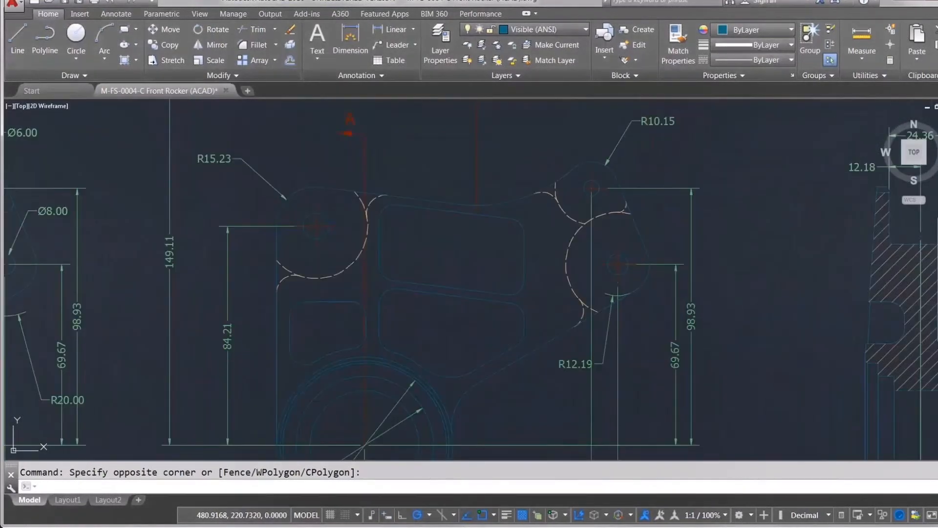
{"action": "left_click", "coordinate": [573, 214]}
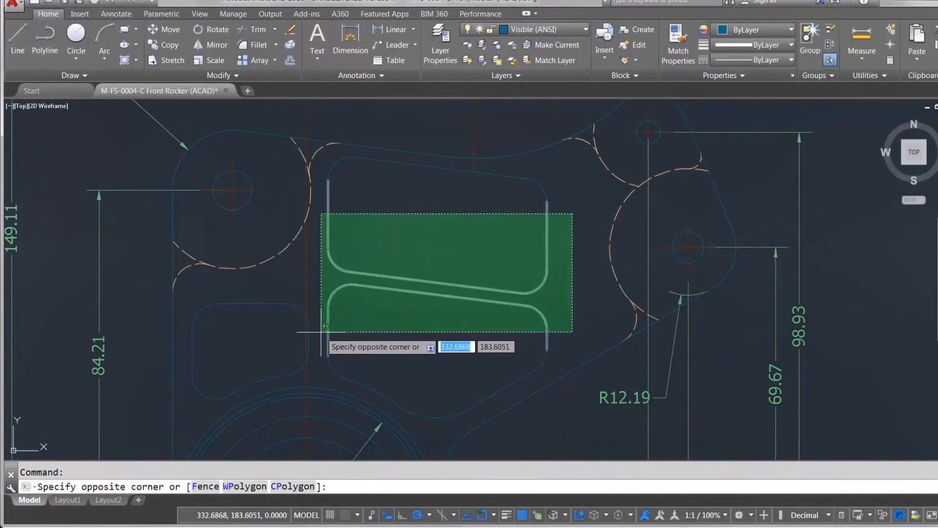
{"action": "left_click", "coordinate": [325, 326]}
{"action": "type", "text": "s"}
{"action": "key", "text": "Return"}
{"action": "left_click", "coordinate": [390, 314]}
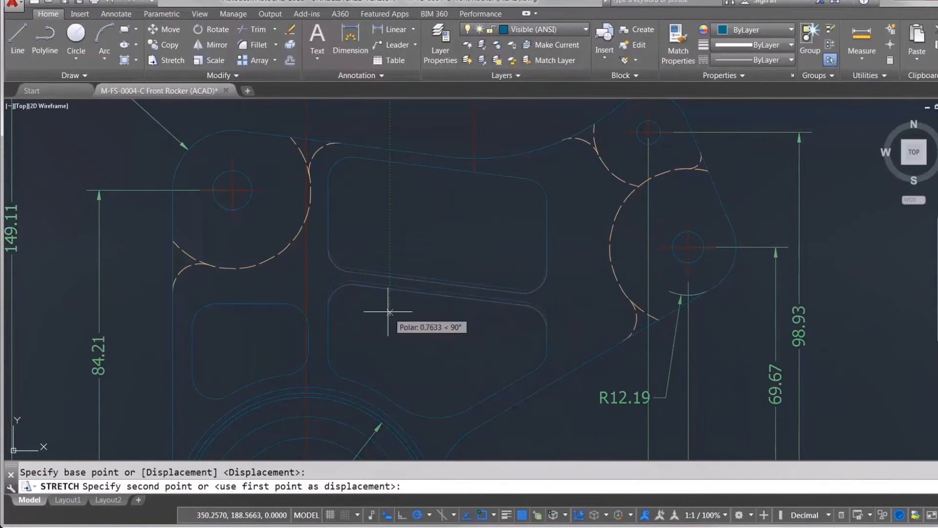
{"action": "type", "text": "10"}
{"action": "key", "text": "Return"}
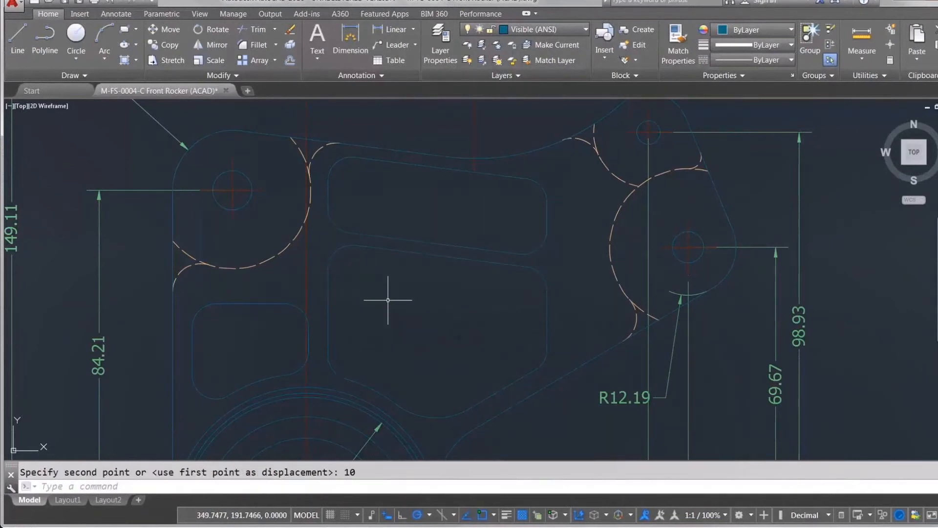
- Save the edited front rocker drawing with the whole sheet in view
{"action": "type", "text": "z"}
{"action": "key", "text": "Return"}
{"action": "type", "text": "e"}
{"action": "key", "text": "Return"}
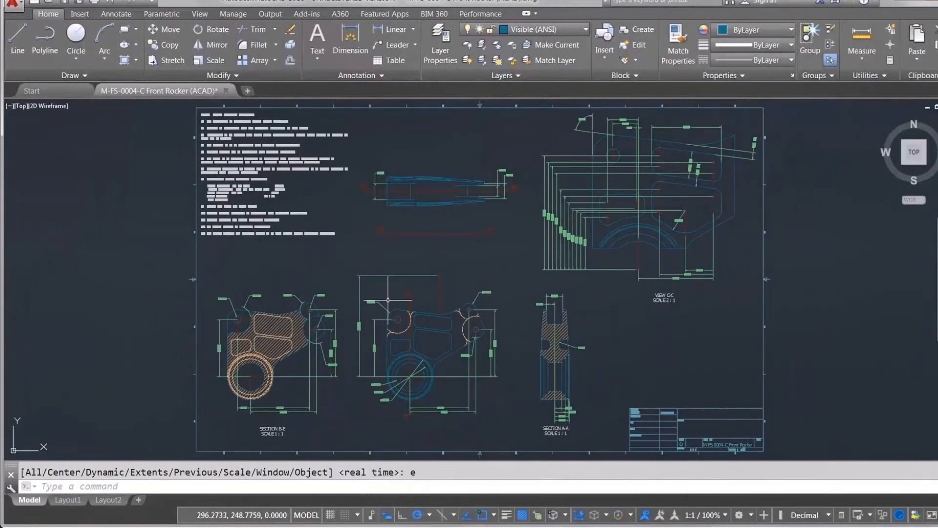
{"action": "left_click", "coordinate": [65, 2]}
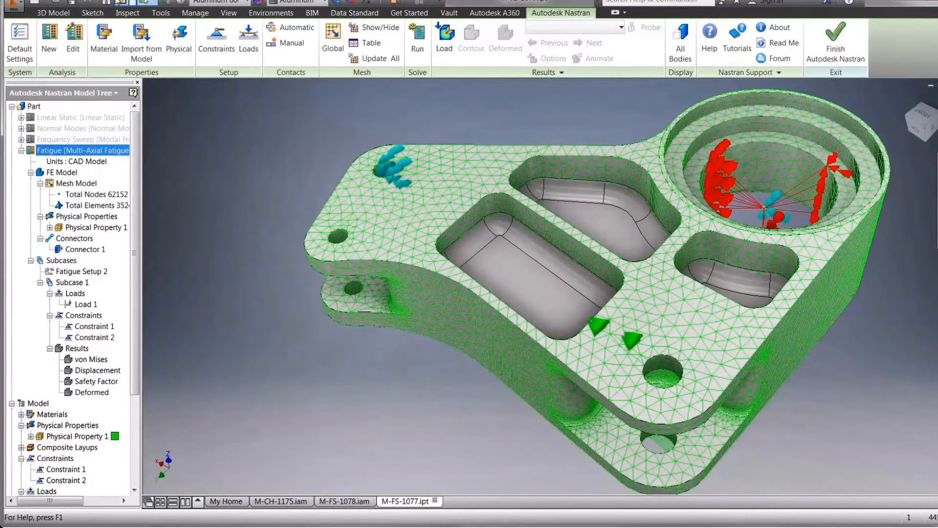
- Switch back to Inventor, update the rocker's mesh, and finish the Autodesk Nastran environment
{"action": "left_click", "coordinate": [361, 59]}
{"action": "left_click", "coordinate": [834, 41]}
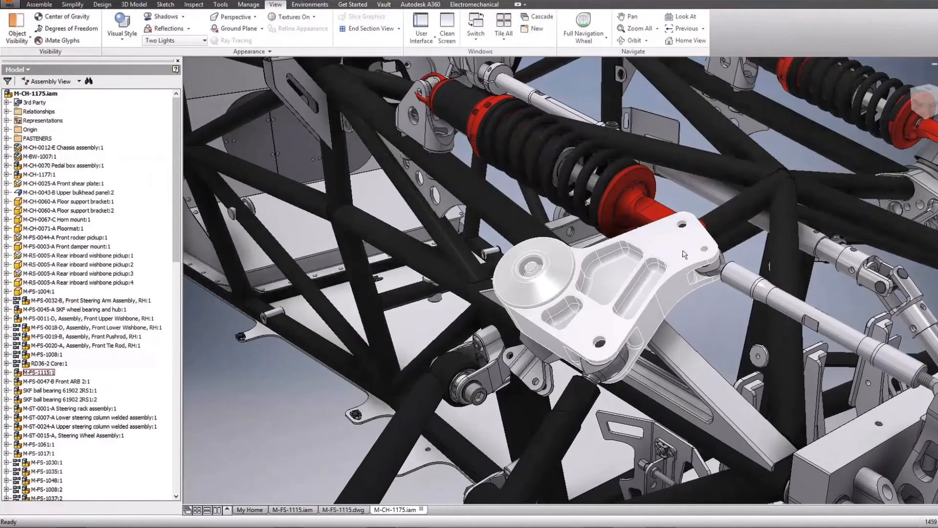
- Swing the front rocker slightly in the chassis assembly M-CH-1175 to test its motion
{"action": "left_click_drag", "start_coordinate": [684, 254], "coordinate": [690, 247]}
{"action": "left_click", "coordinate": [291, 384]}
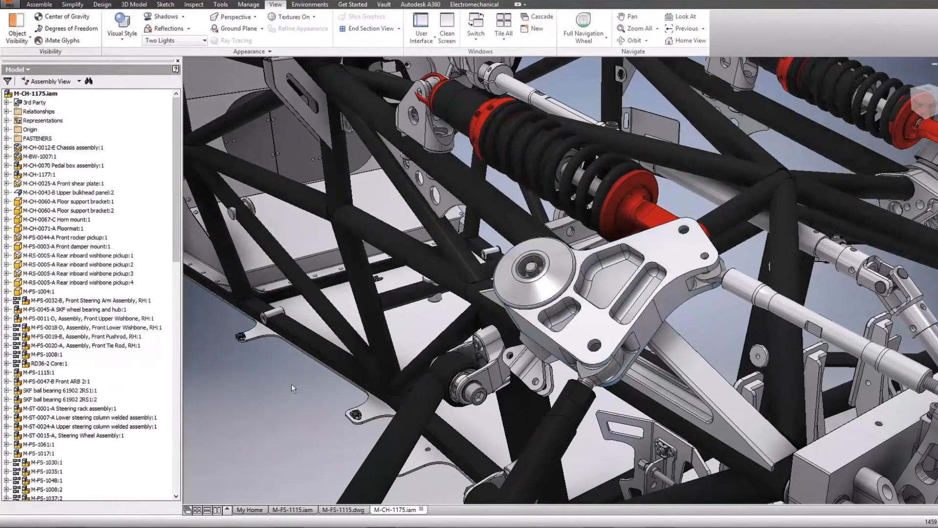